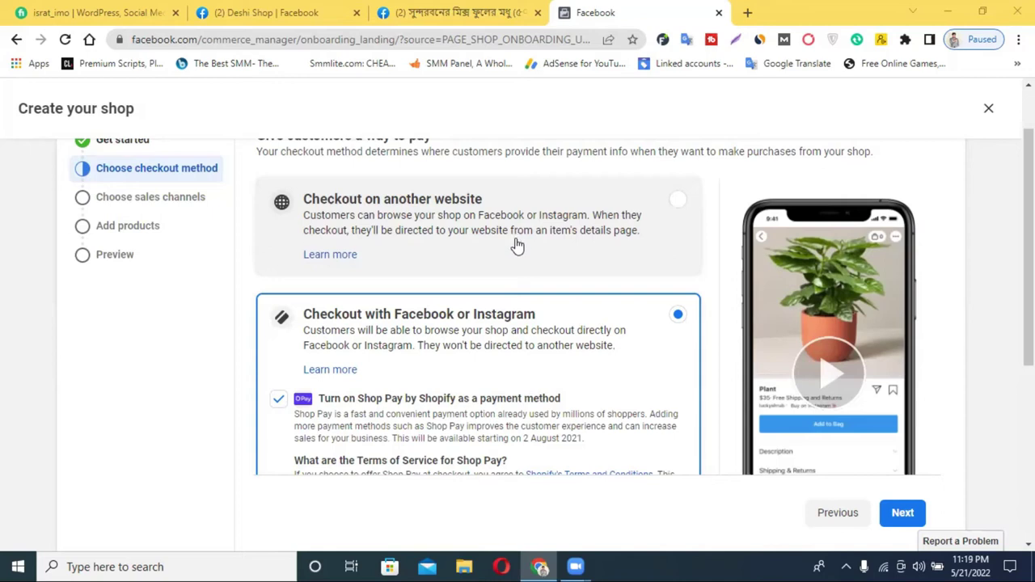
- Review the available checkout methods and compare them with the Message ordering option on the Khatiana Foods honey product page
{"action": "scroll", "coordinate": [587, 361], "scroll_direction": "down", "scroll_amount": 2}
{"action": "scroll", "coordinate": [526, 296], "scroll_direction": "down", "scroll_amount": 2}
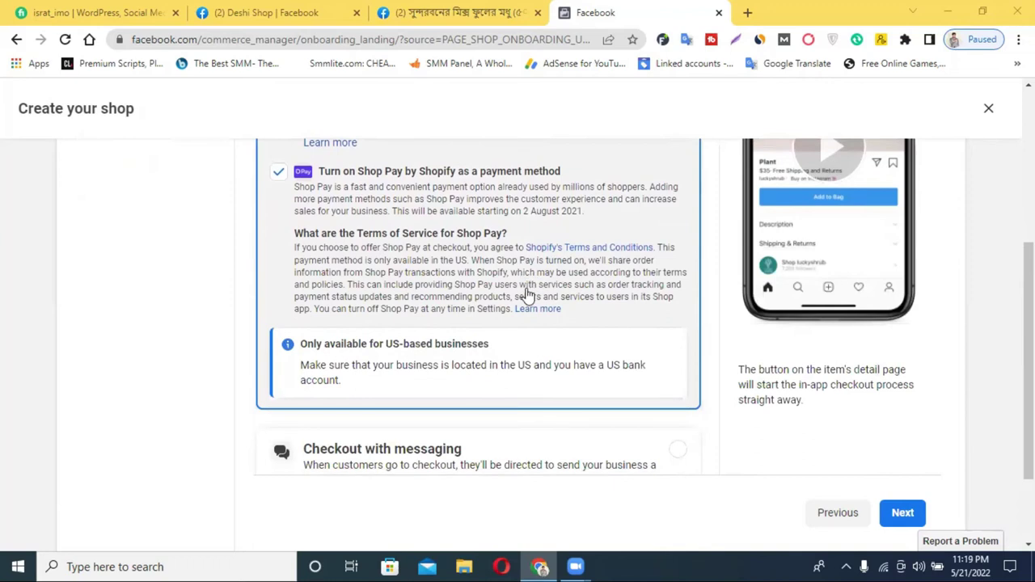
{"action": "scroll", "coordinate": [526, 296], "scroll_direction": "up", "scroll_amount": 1}
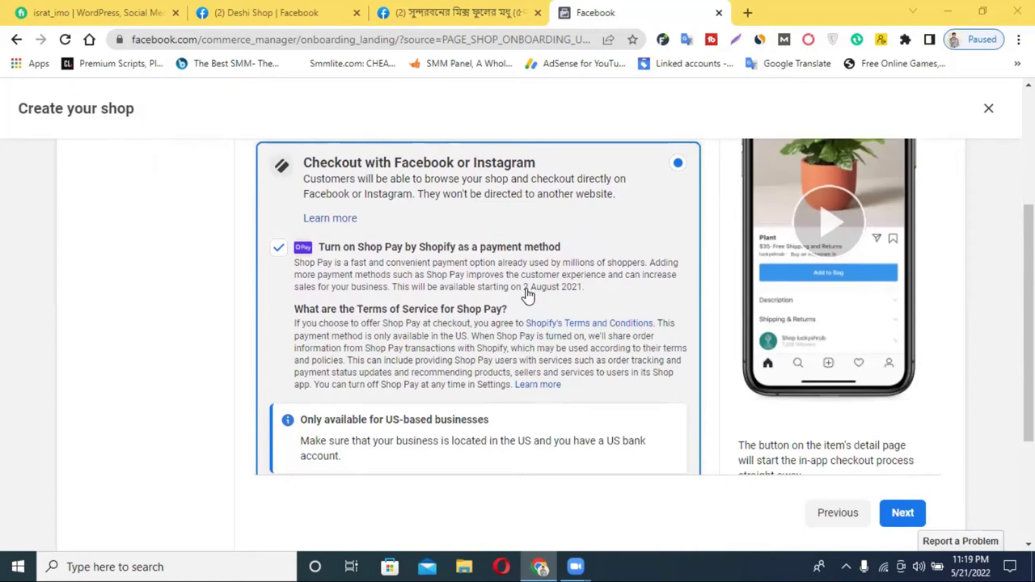
{"action": "scroll", "coordinate": [520, 244], "scroll_direction": "down", "scroll_amount": 2}
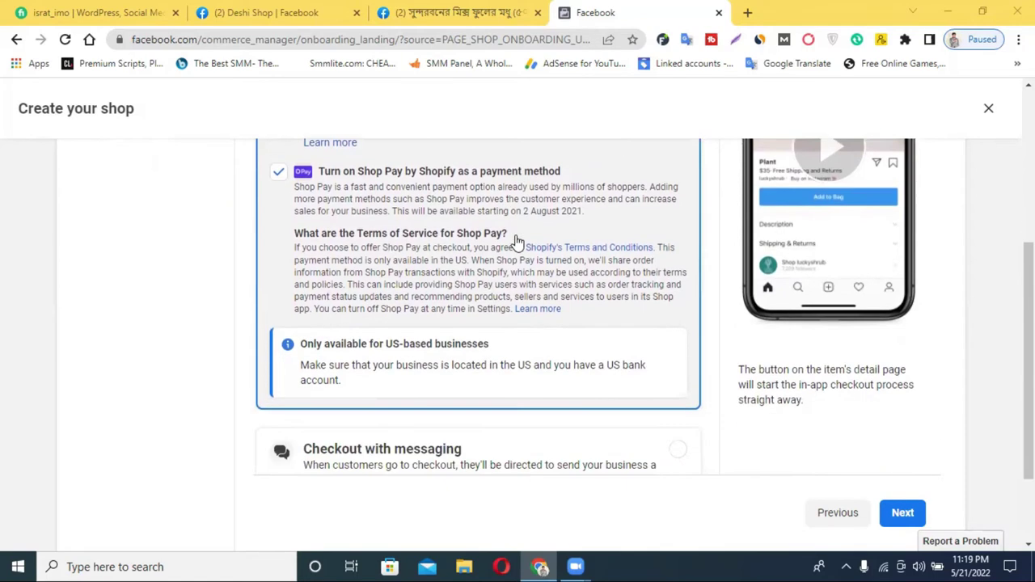
{"action": "scroll", "coordinate": [516, 241], "scroll_direction": "up", "scroll_amount": 5}
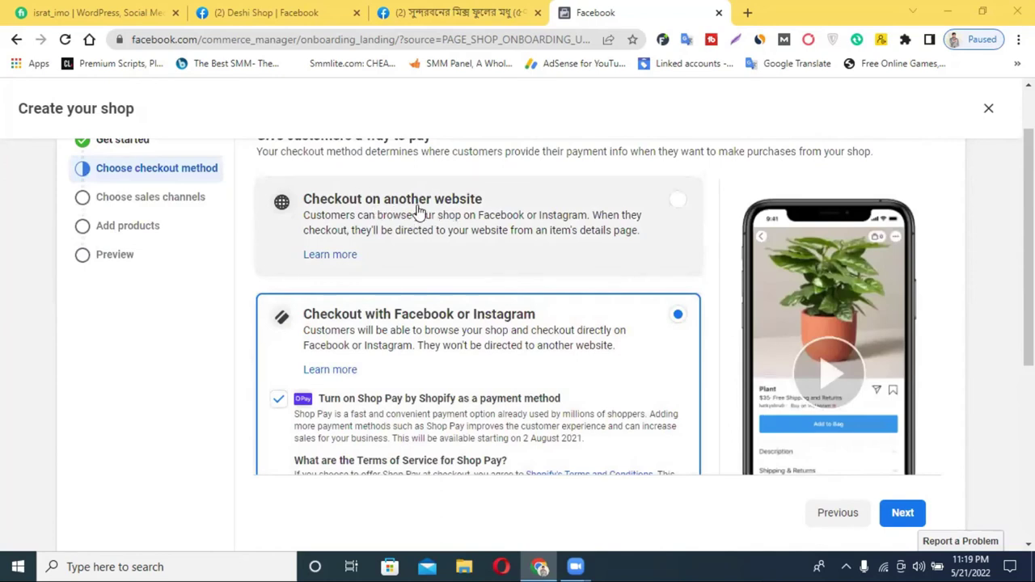
{"action": "scroll", "coordinate": [485, 238], "scroll_direction": "down", "scroll_amount": 5}
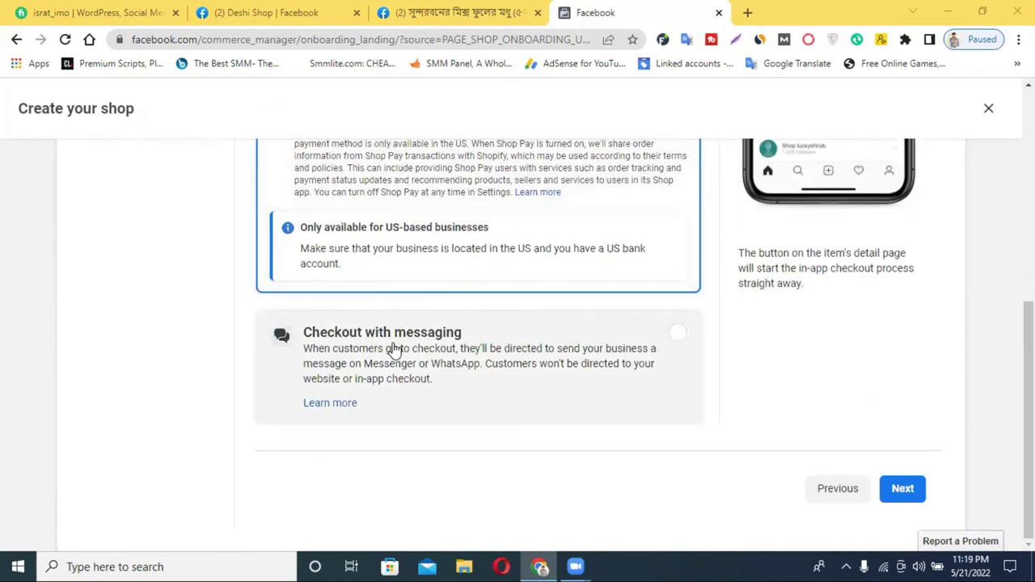
{"action": "key", "text": "ctrl+shift+Tab"}
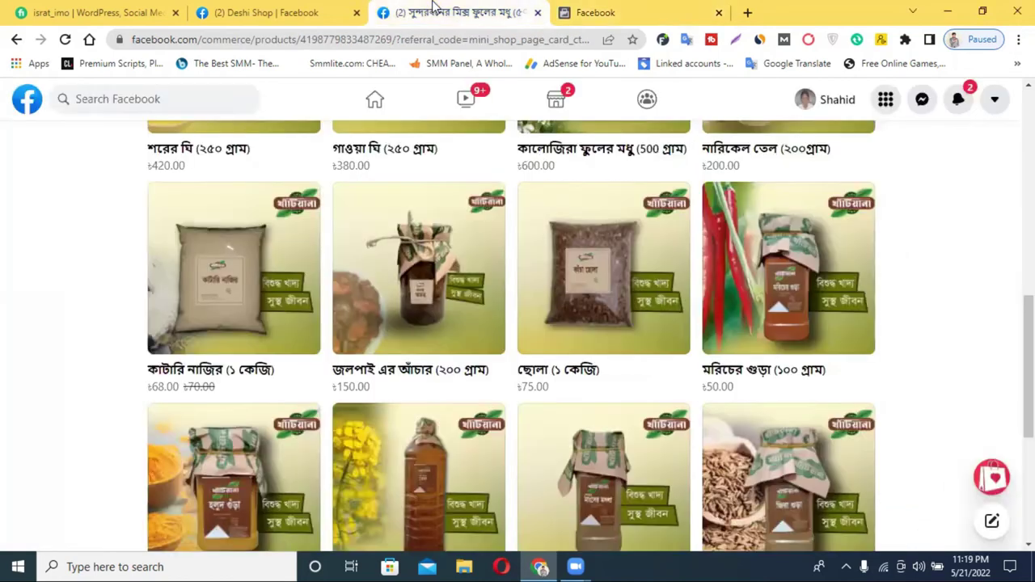
{"action": "scroll", "coordinate": [453, 283], "scroll_direction": "up", "scroll_amount": 3}
{"action": "scroll", "coordinate": [453, 283], "scroll_direction": "up", "scroll_amount": 3}
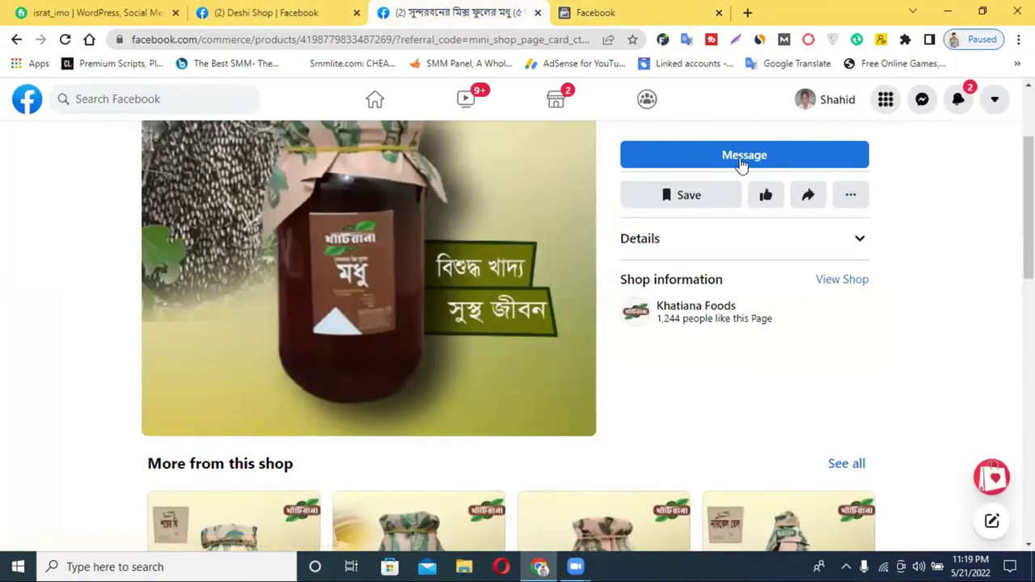
{"action": "scroll", "coordinate": [758, 228], "scroll_direction": "up", "scroll_amount": 1}
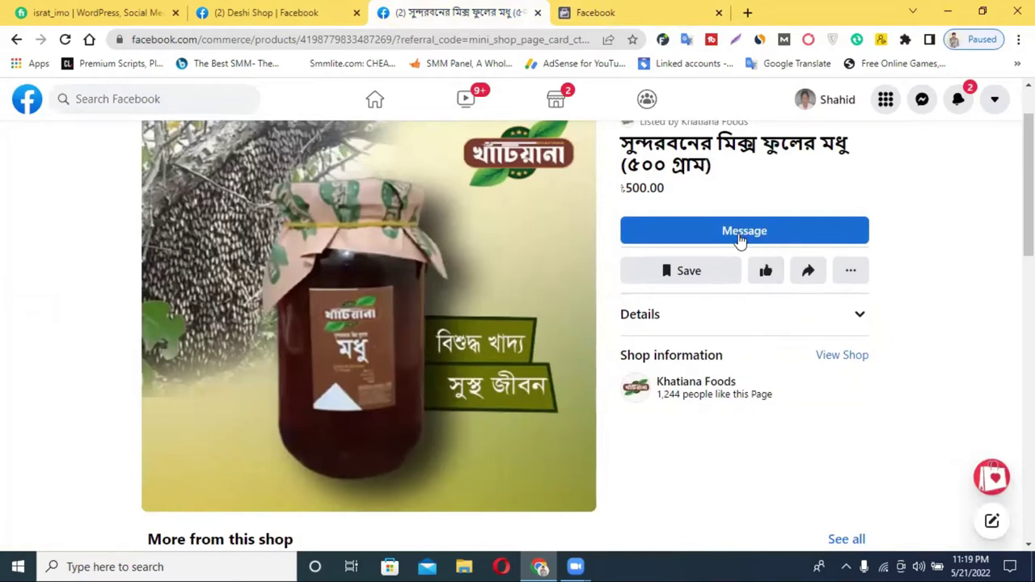
{"action": "left_click", "coordinate": [599, 12]}
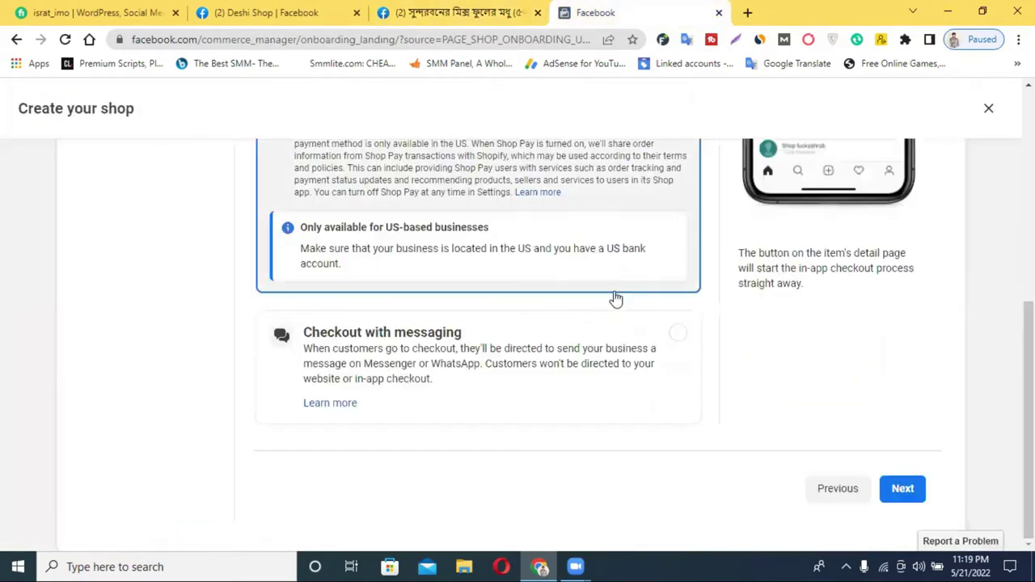
- Choose Checkout with messaging as the shop's checkout method and continue to the sales channels
{"action": "scroll", "coordinate": [617, 386], "scroll_direction": "up", "scroll_amount": 4}
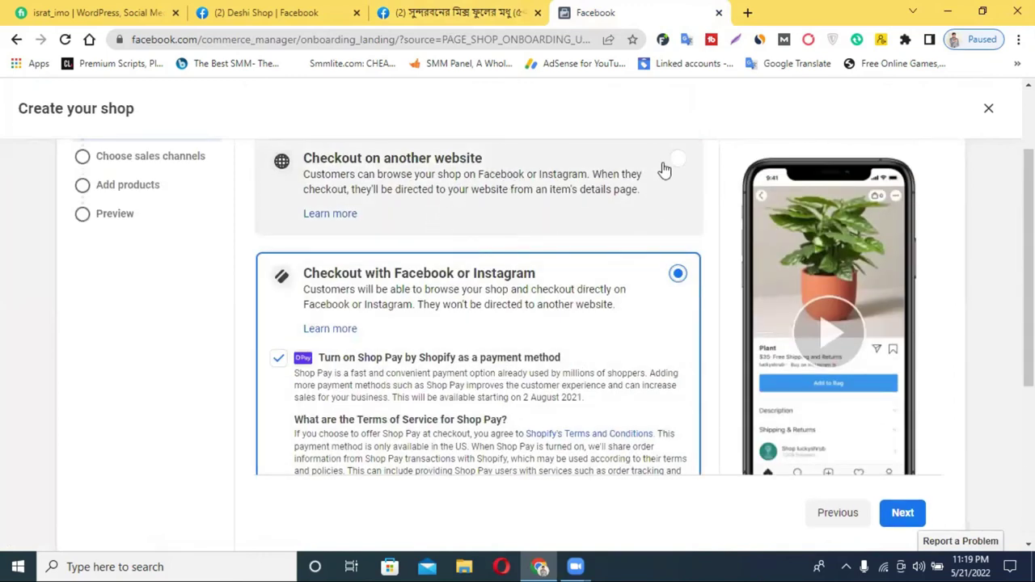
{"action": "scroll", "coordinate": [507, 268], "scroll_direction": "down", "scroll_amount": 4}
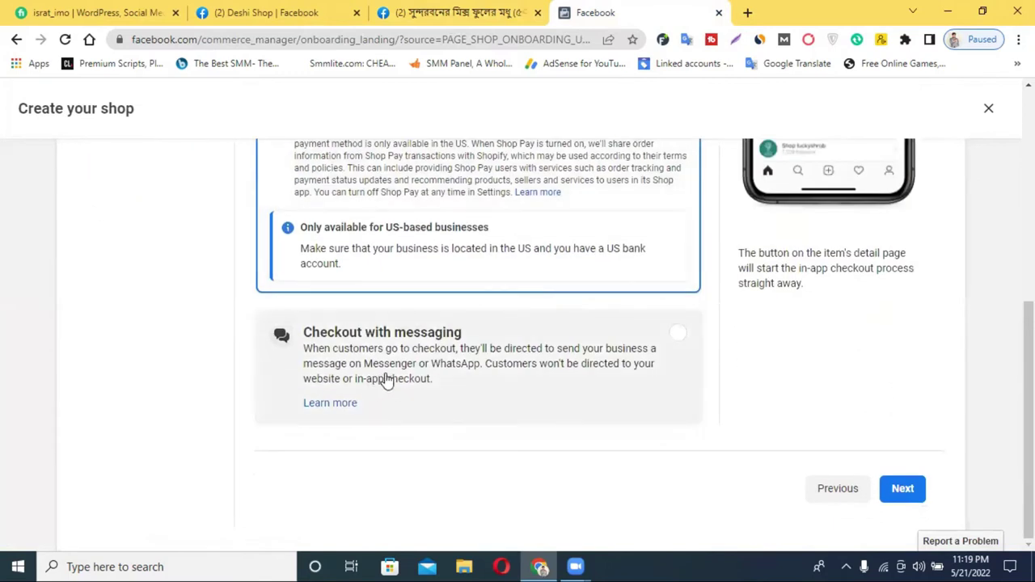
{"action": "left_click", "coordinate": [539, 346]}
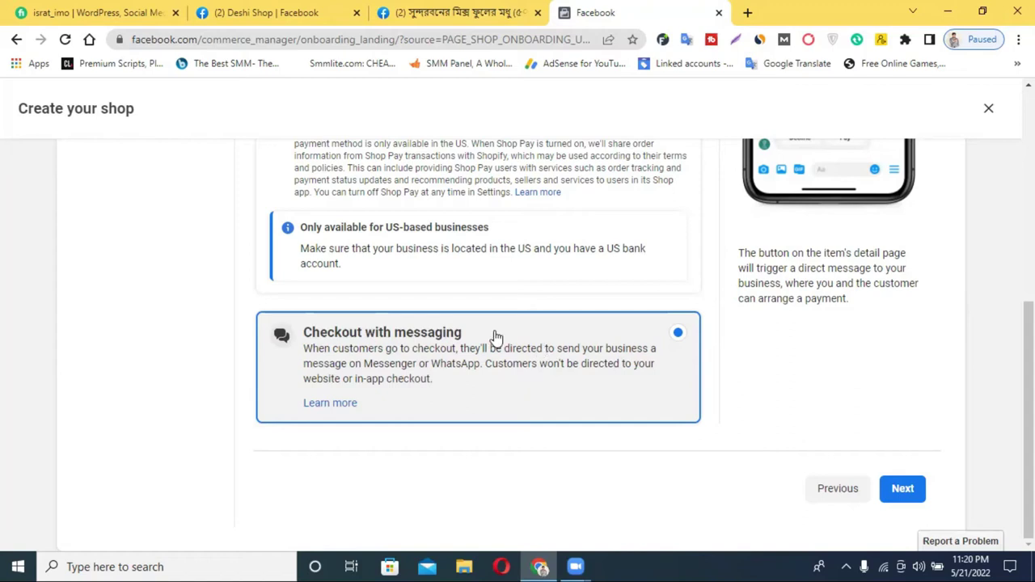
{"action": "left_click", "coordinate": [907, 493]}
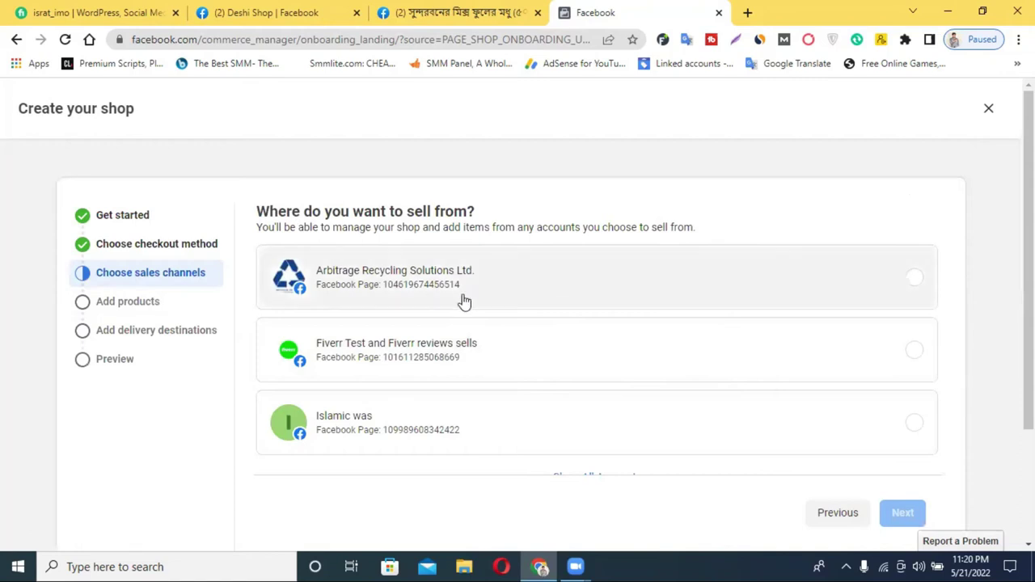
- Show all accounts, select the Zoo Fashion page as the sales channel and continue to the business account
{"action": "scroll", "coordinate": [464, 301], "scroll_direction": "down", "scroll_amount": 2}
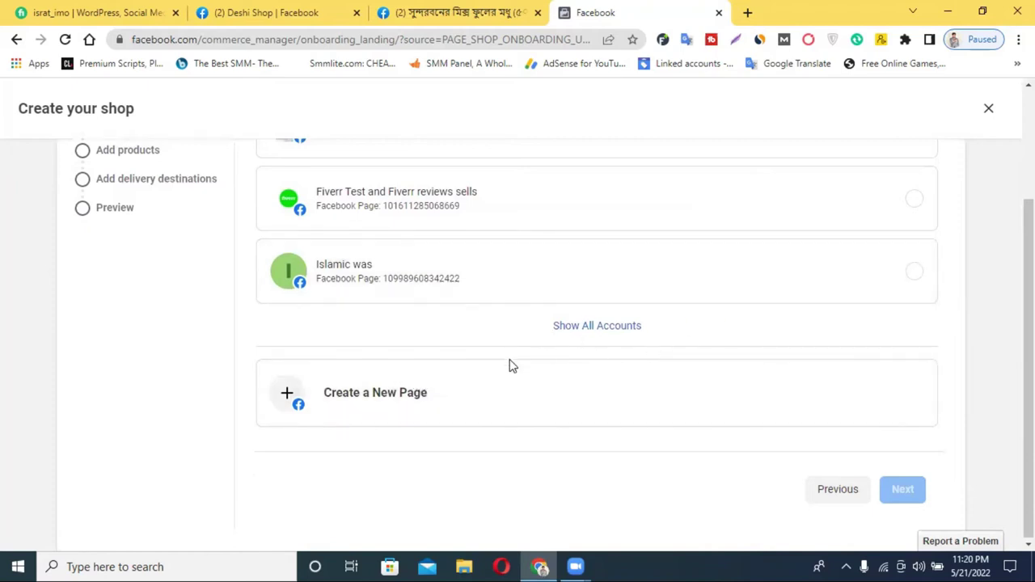
{"action": "left_click", "coordinate": [577, 330]}
{"action": "scroll", "coordinate": [581, 336], "scroll_direction": "down", "scroll_amount": 4}
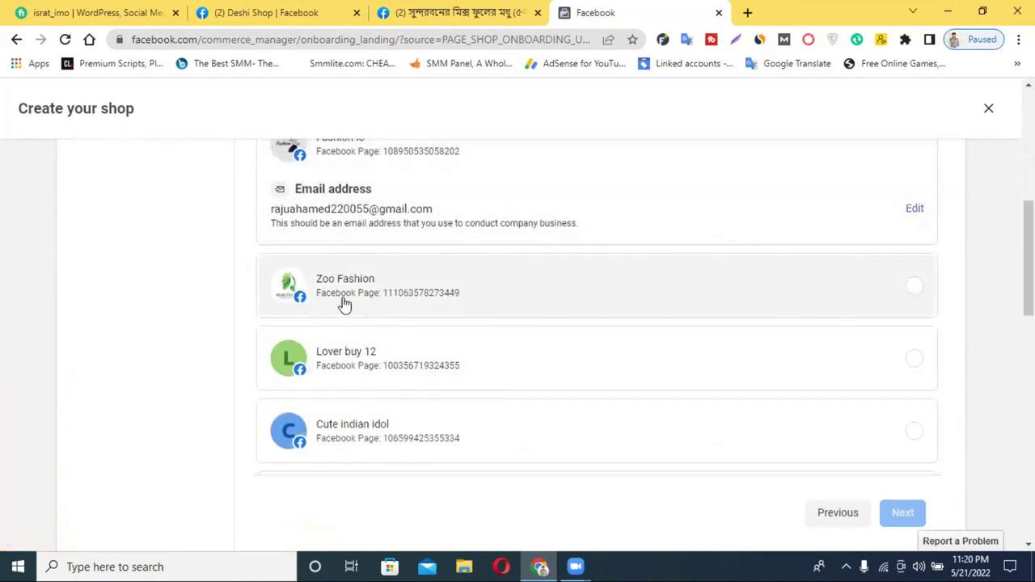
{"action": "left_click", "coordinate": [376, 300]}
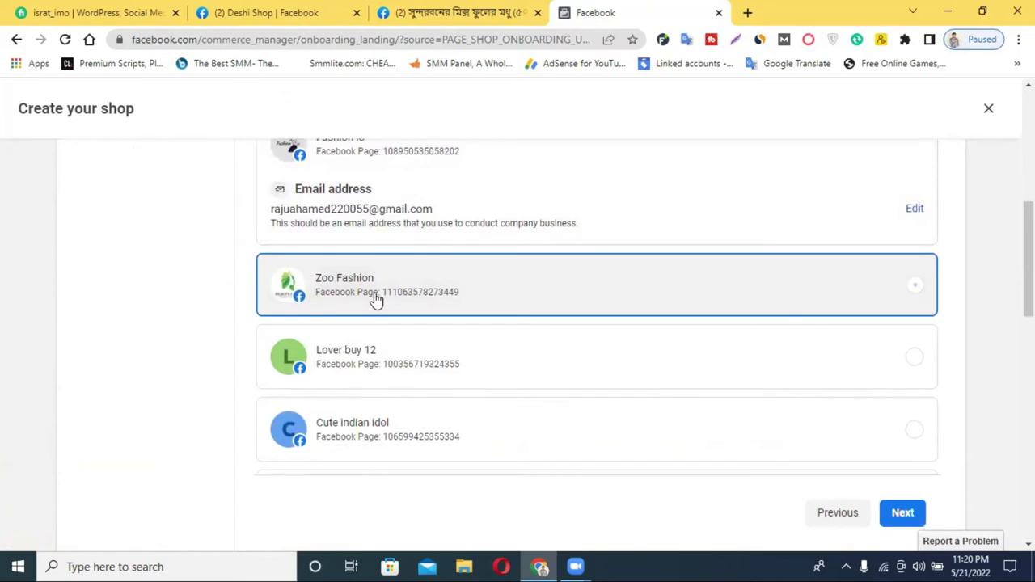
{"action": "left_click", "coordinate": [900, 516]}
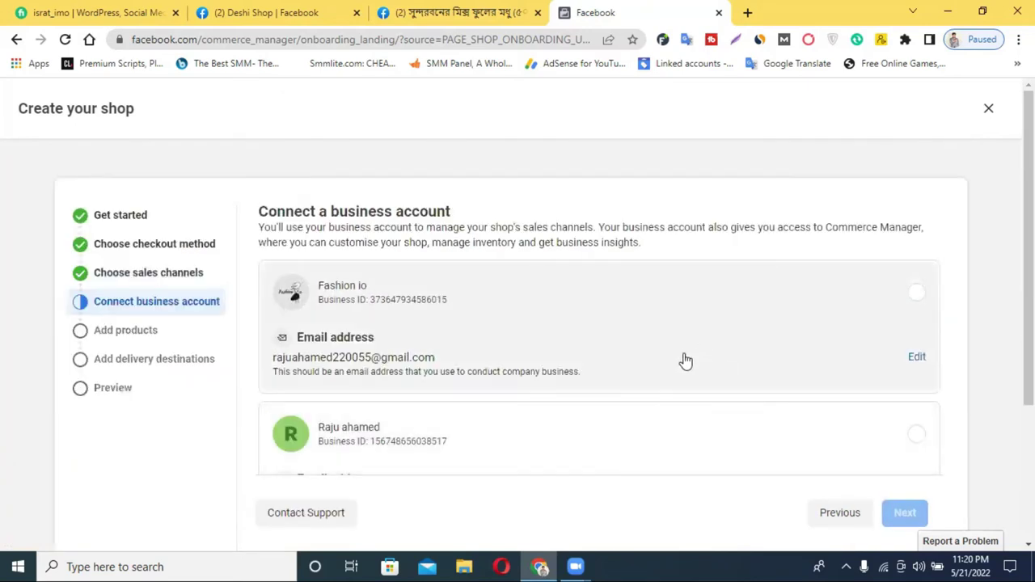
{"action": "scroll", "coordinate": [529, 364], "scroll_direction": "down", "scroll_amount": 3}
{"action": "scroll", "coordinate": [546, 351], "scroll_direction": "up", "scroll_amount": 2}
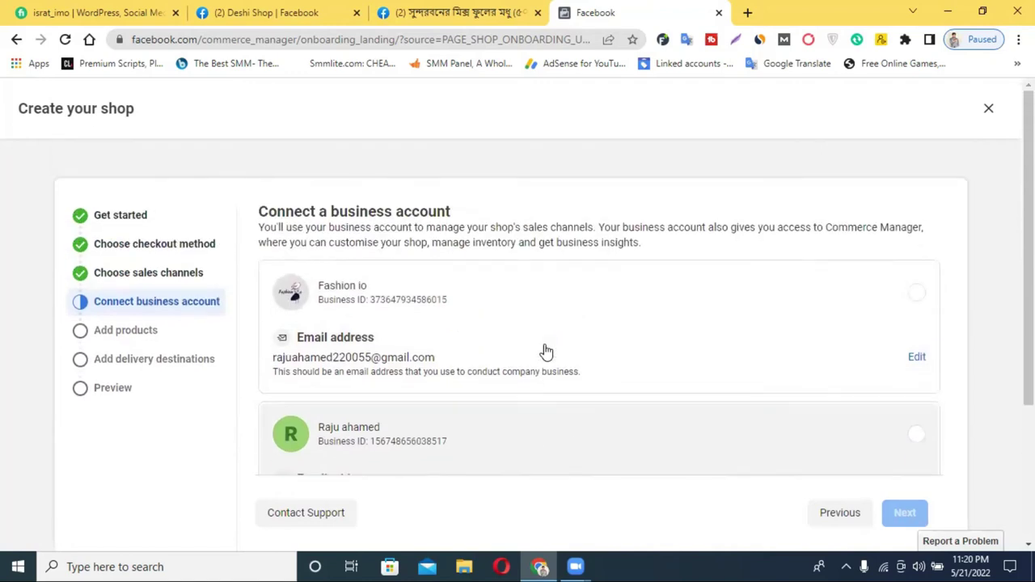
{"action": "scroll", "coordinate": [477, 304], "scroll_direction": "down", "scroll_amount": 2}
{"action": "scroll", "coordinate": [482, 307], "scroll_direction": "down", "scroll_amount": 1}
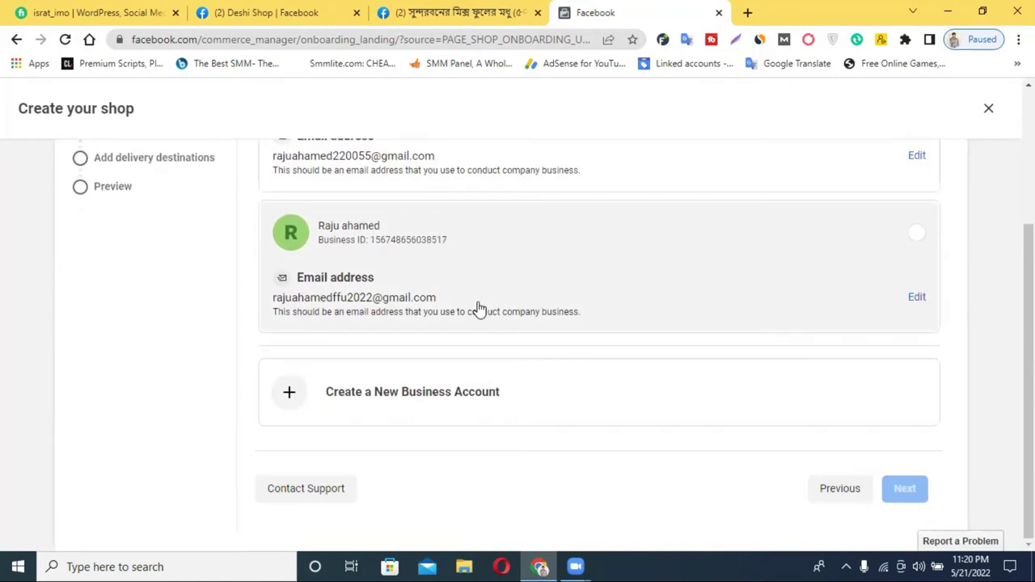
{"action": "scroll", "coordinate": [534, 324], "scroll_direction": "up", "scroll_amount": 3}
{"action": "scroll", "coordinate": [419, 291], "scroll_direction": "down", "scroll_amount": 2}
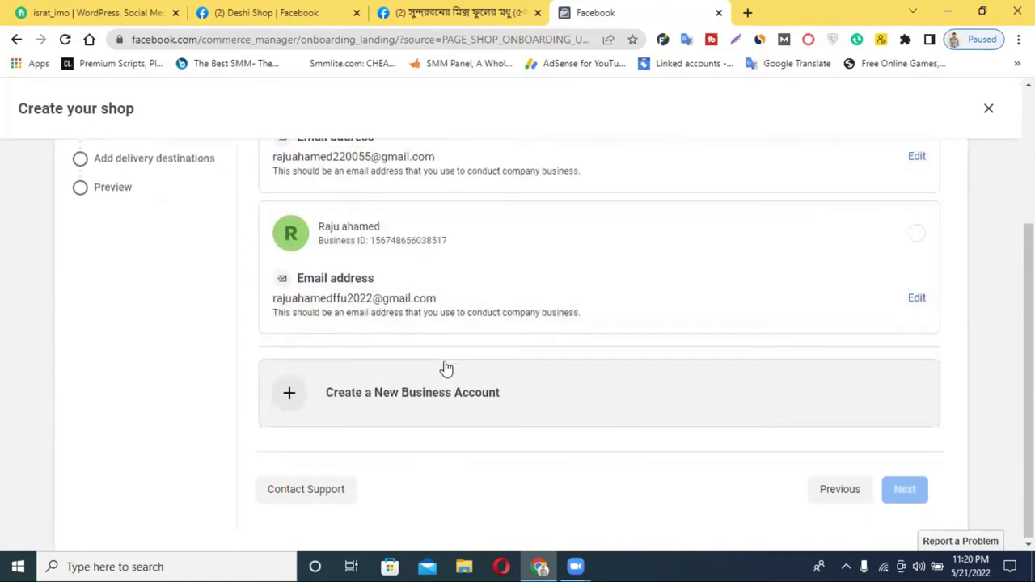
{"action": "left_click", "coordinate": [343, 398]}
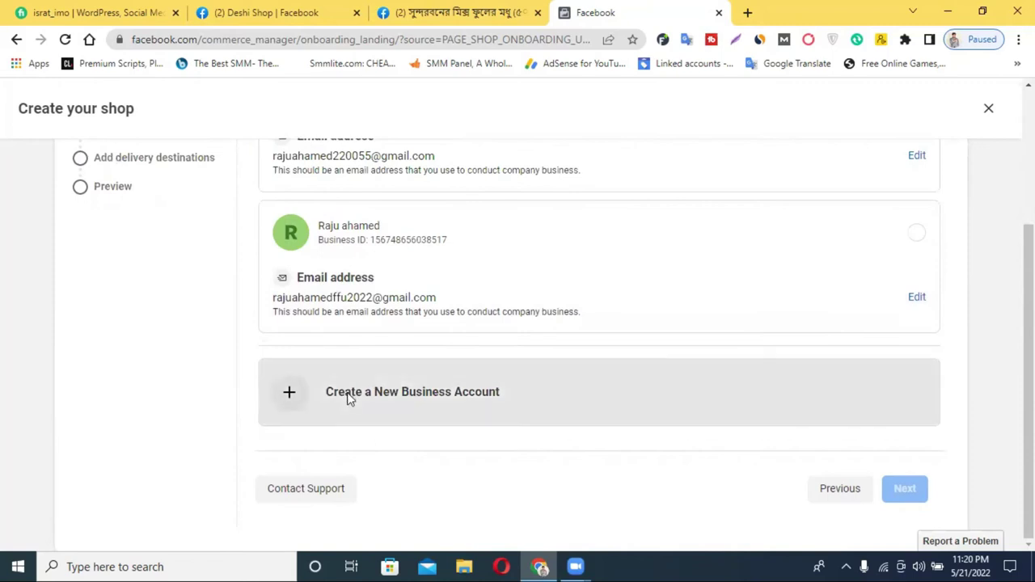
{"action": "left_click", "coordinate": [364, 253]}
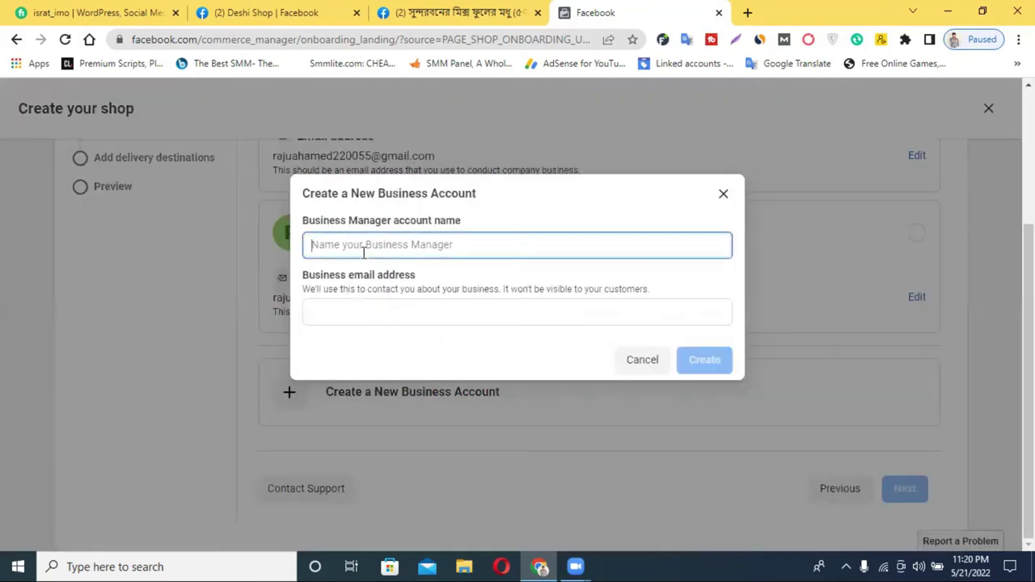
{"action": "left_click", "coordinate": [373, 315]}
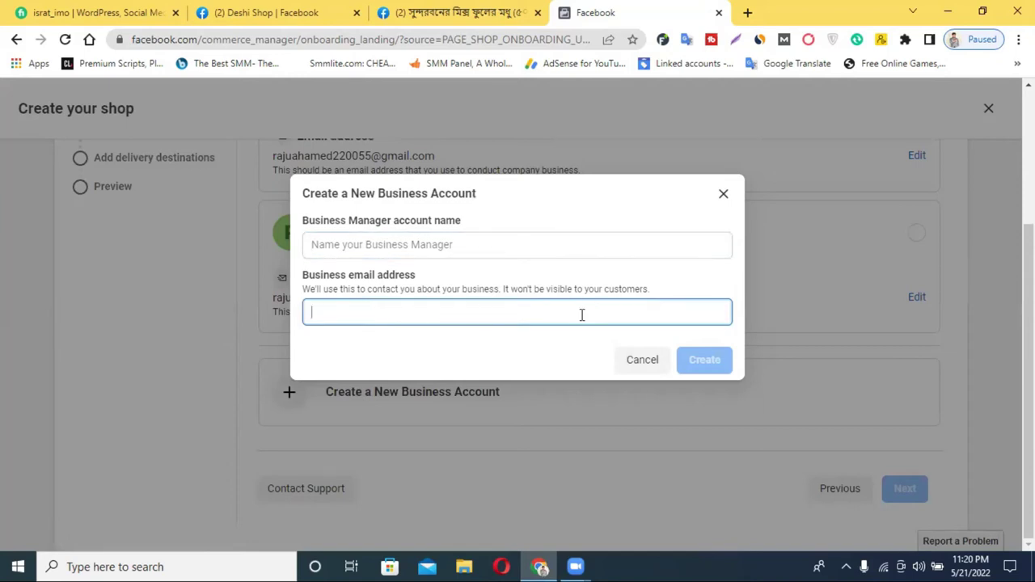
{"action": "left_click", "coordinate": [723, 194]}
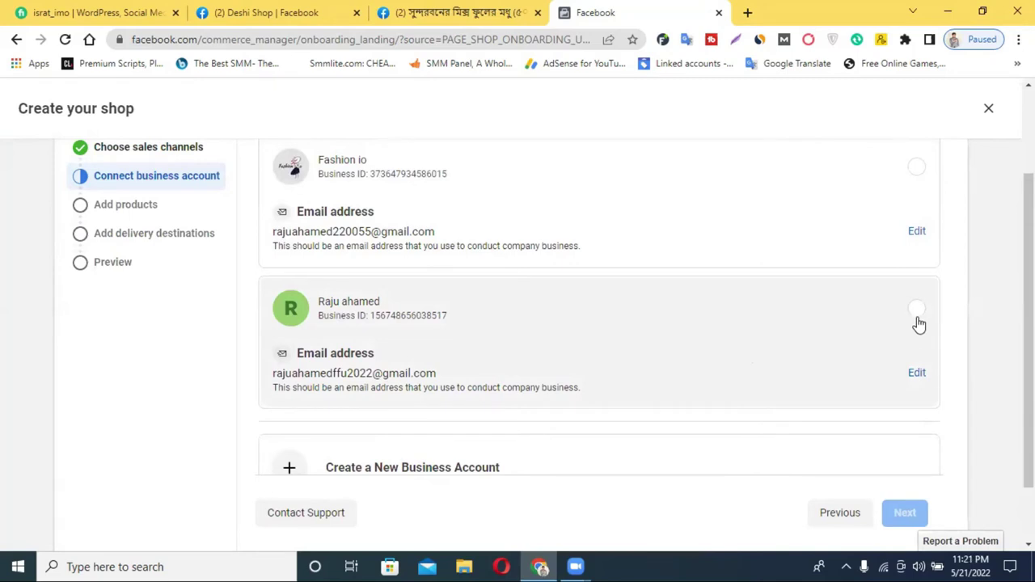
- Connect the existing business account listed below Fashion io and continue to adding products
{"action": "left_click", "coordinate": [917, 309]}
{"action": "scroll", "coordinate": [602, 387], "scroll_direction": "down", "scroll_amount": 1}
{"action": "scroll", "coordinate": [602, 387], "scroll_direction": "down", "scroll_amount": 2}
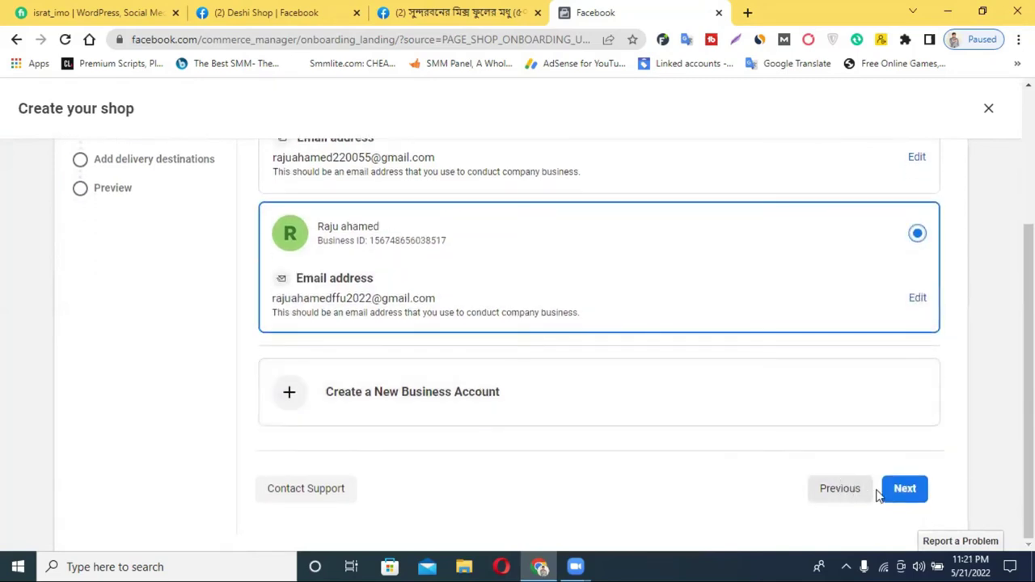
{"action": "left_click", "coordinate": [904, 489]}
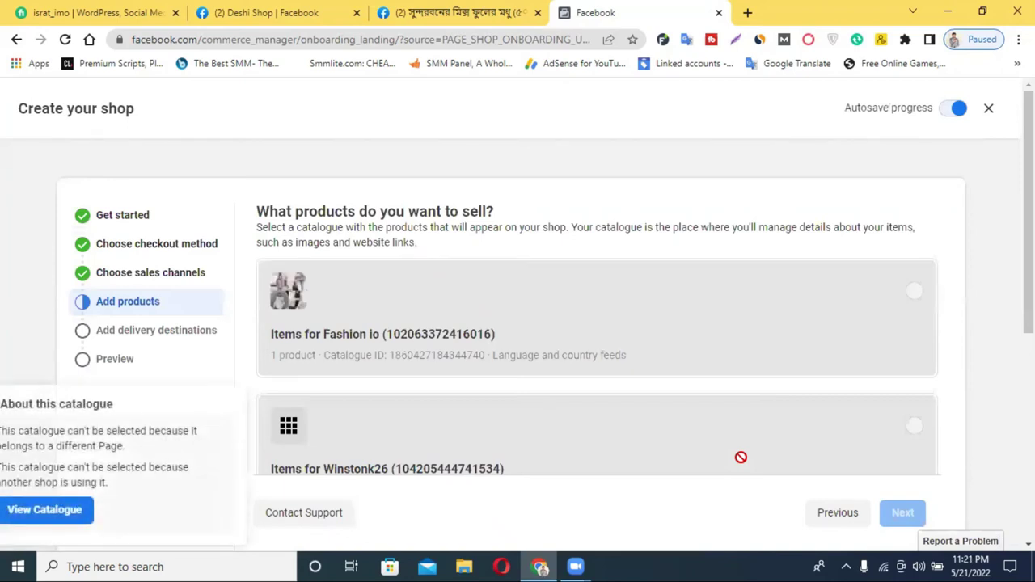
- Examine the existing product catalogues and the option to create a new catalogue
{"action": "scroll", "coordinate": [457, 387], "scroll_direction": "down", "scroll_amount": 2}
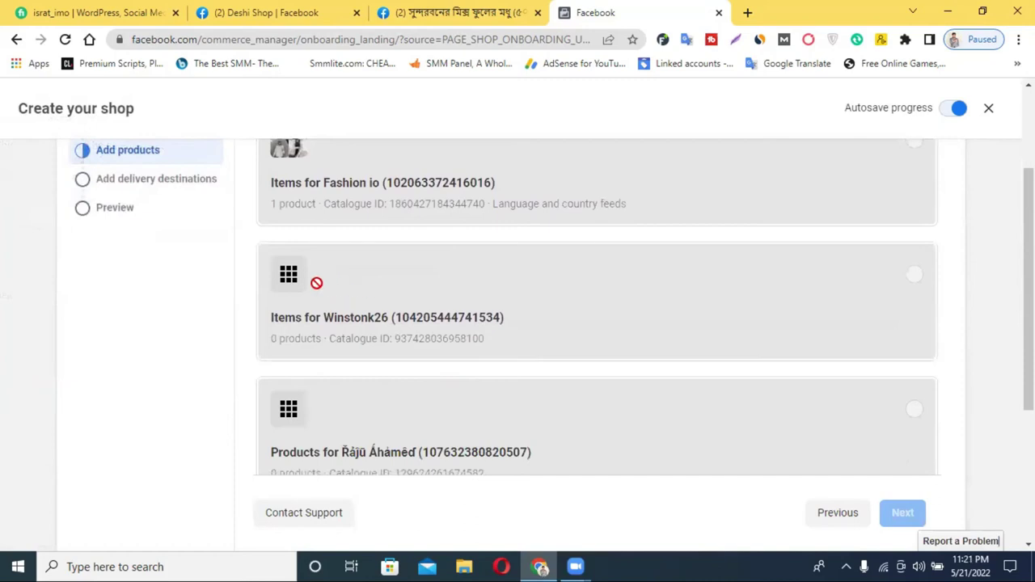
{"action": "scroll", "coordinate": [502, 332], "scroll_direction": "down", "scroll_amount": 2}
{"action": "mouse_move", "coordinate": [502, 333]}
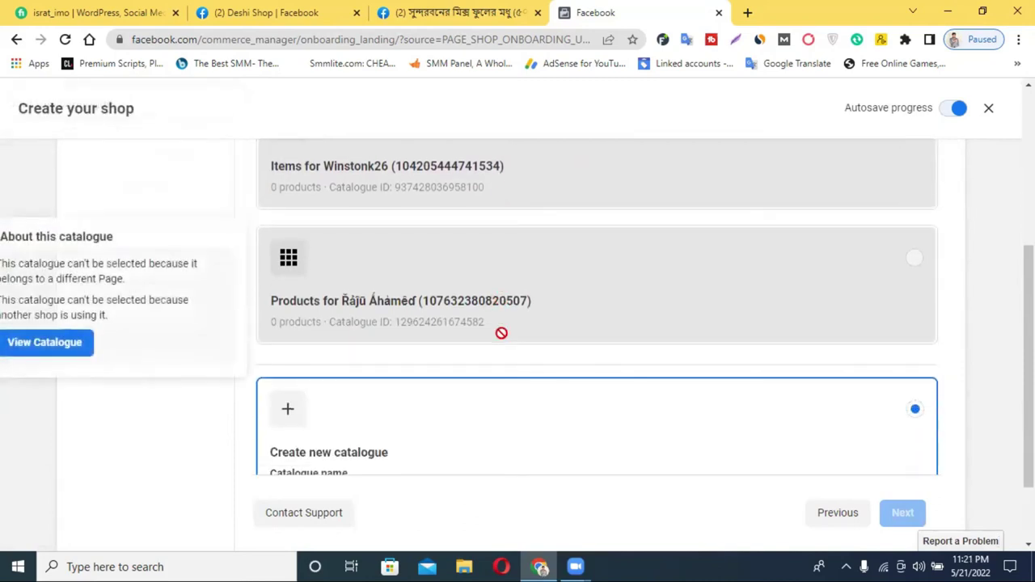
{"action": "scroll", "coordinate": [502, 333], "scroll_direction": "down", "scroll_amount": 1}
{"action": "scroll", "coordinate": [499, 331], "scroll_direction": "up", "scroll_amount": 5}
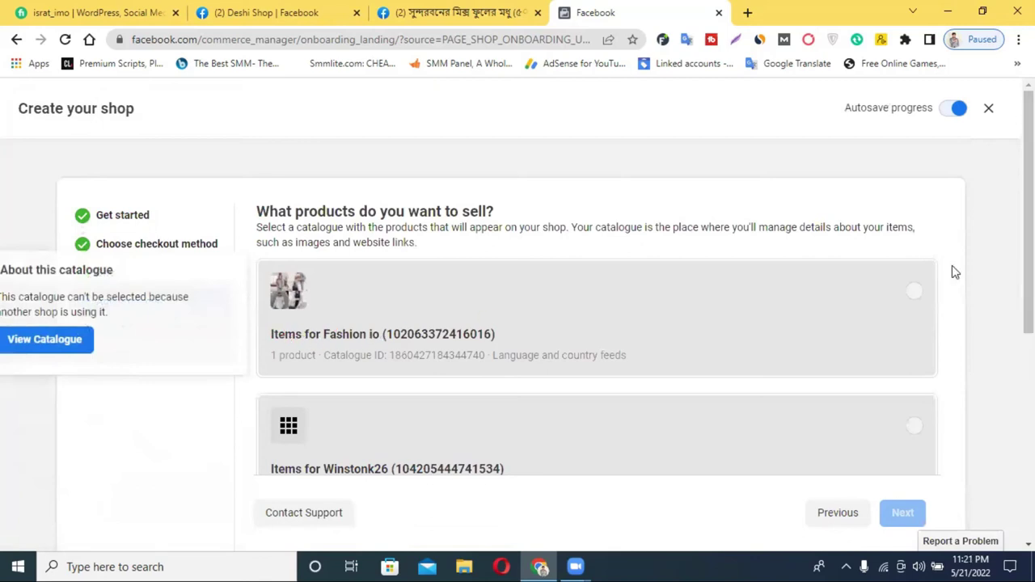
{"action": "scroll", "coordinate": [740, 325], "scroll_direction": "down", "scroll_amount": 5}
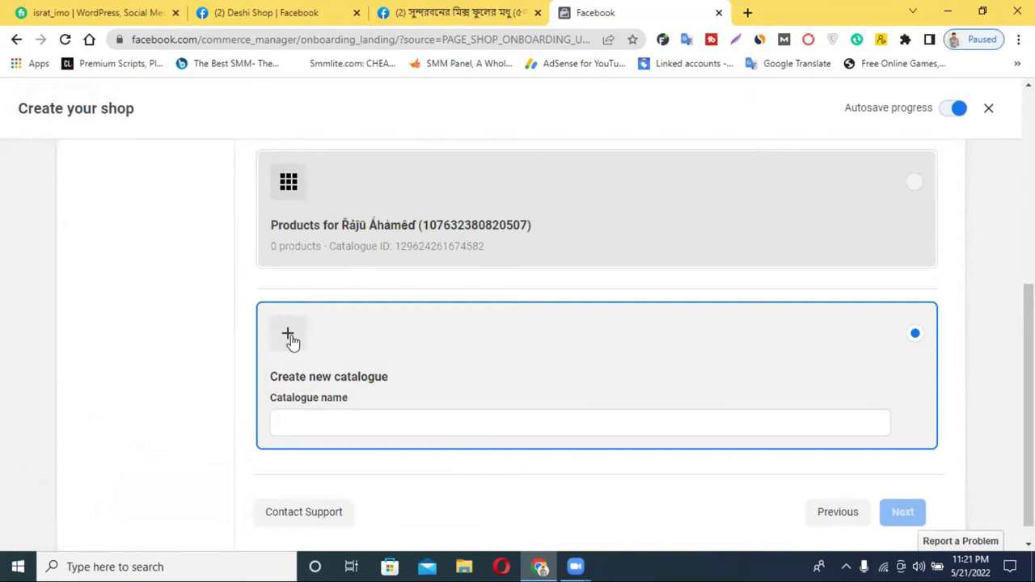
{"action": "scroll", "coordinate": [308, 344], "scroll_direction": "down", "scroll_amount": 1}
{"action": "scroll", "coordinate": [330, 346], "scroll_direction": "up", "scroll_amount": 1}
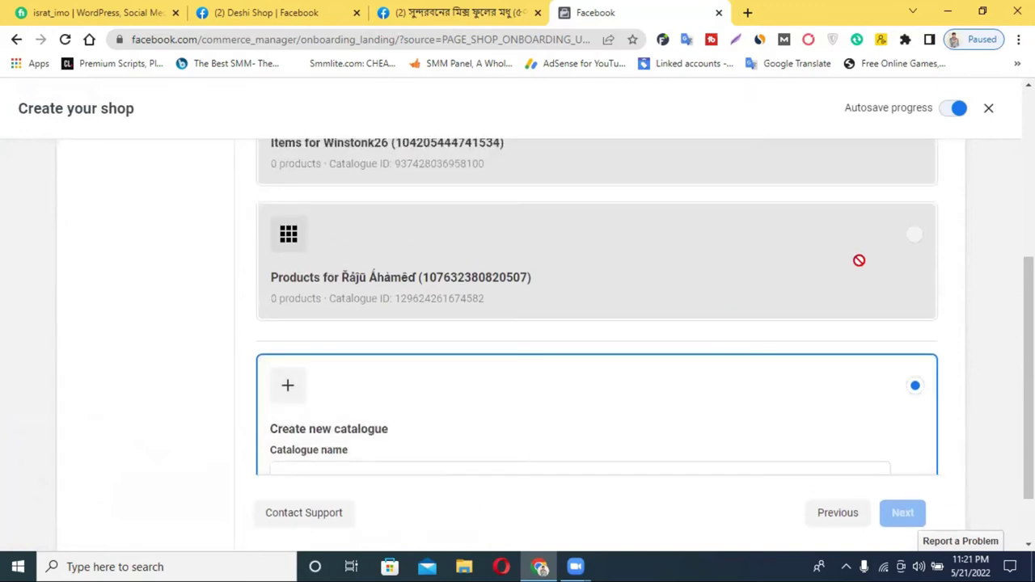
{"action": "scroll", "coordinate": [501, 299], "scroll_direction": "up", "scroll_amount": 4}
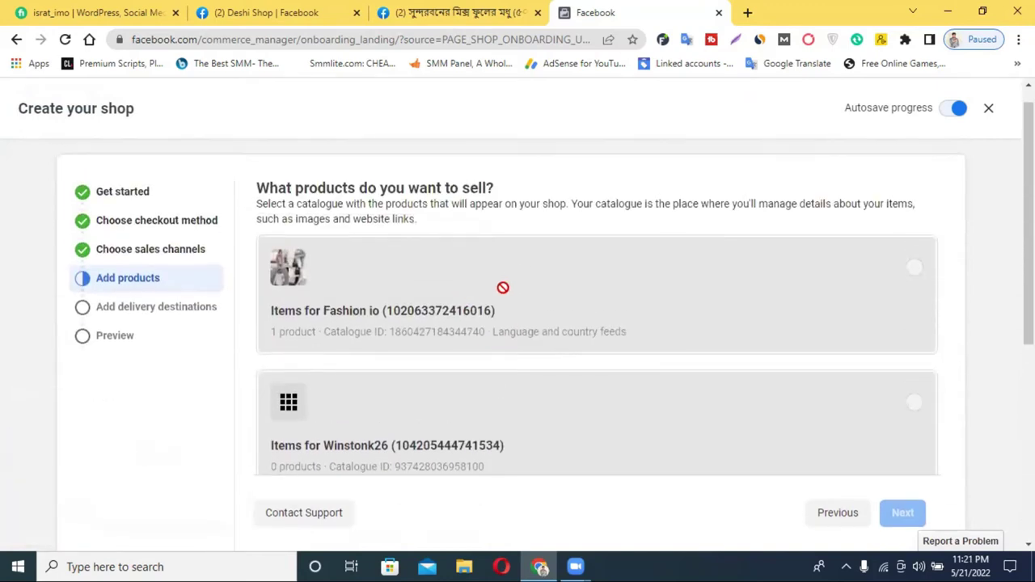
- Create a new catalogue named Zoo fashion for the shop and continue to the delivery destinations
{"action": "scroll", "coordinate": [797, 301], "scroll_direction": "down", "scroll_amount": 5}
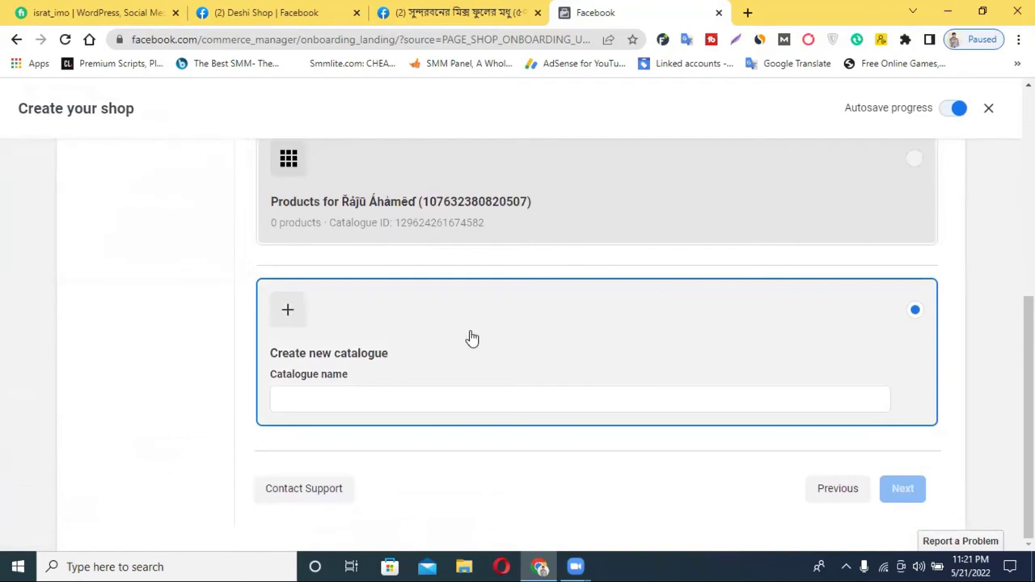
{"action": "left_click", "coordinate": [345, 406]}
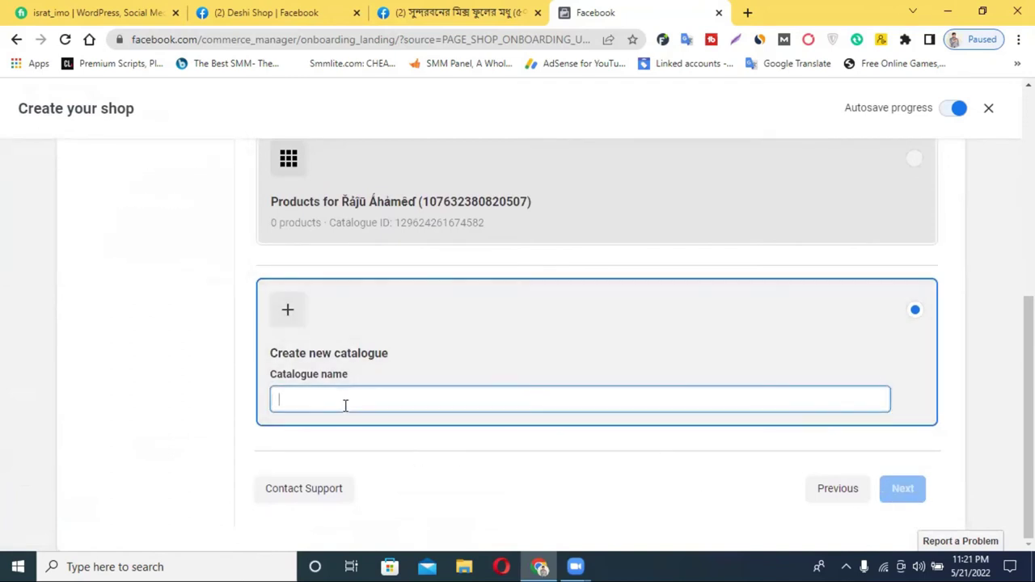
{"action": "type", "text": "Zoo"}
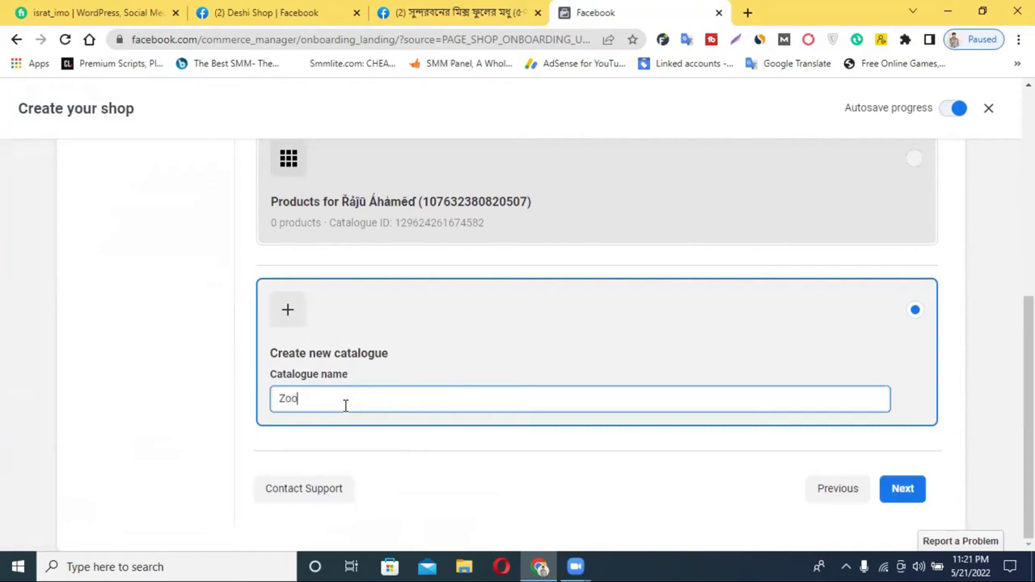
{"action": "type", "text": " fashion"}
{"action": "left_click", "coordinate": [904, 489]}
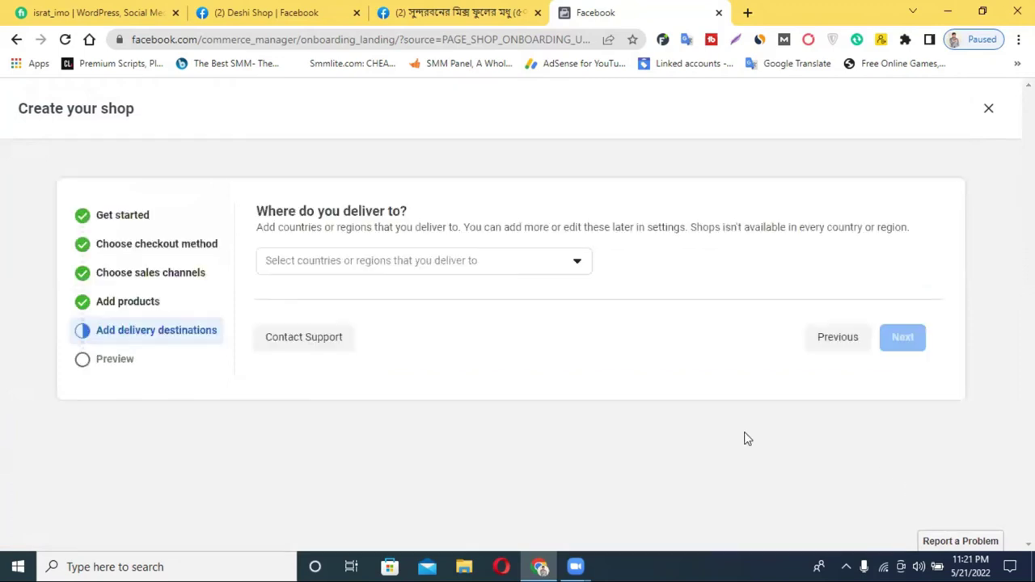
- Add Bangladesh as the shop's delivery destination and continue to the preview
{"action": "left_click", "coordinate": [505, 263]}
{"action": "left_click", "coordinate": [505, 262]}
{"action": "left_click", "coordinate": [505, 262]}
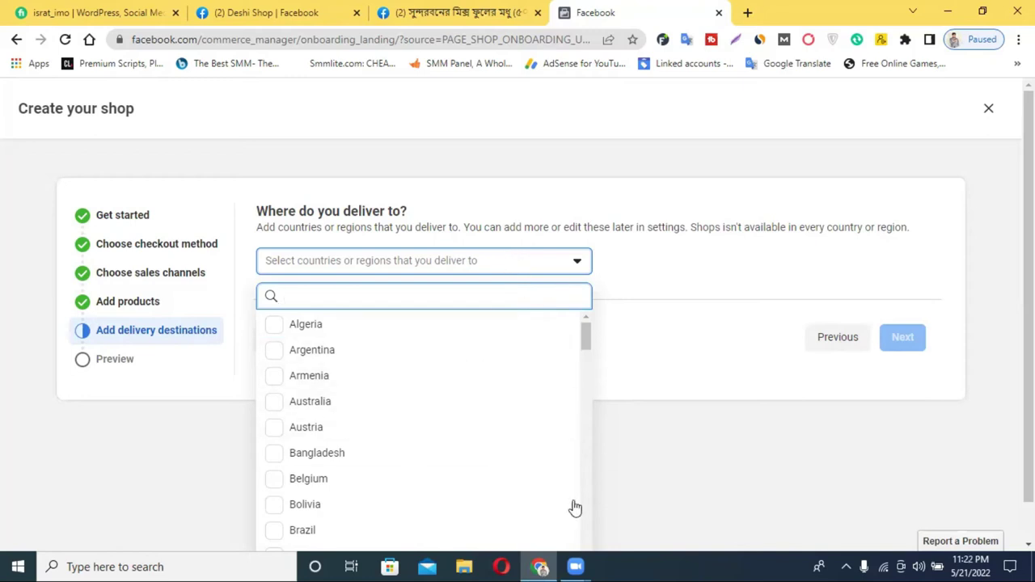
{"action": "left_click", "coordinate": [337, 458]}
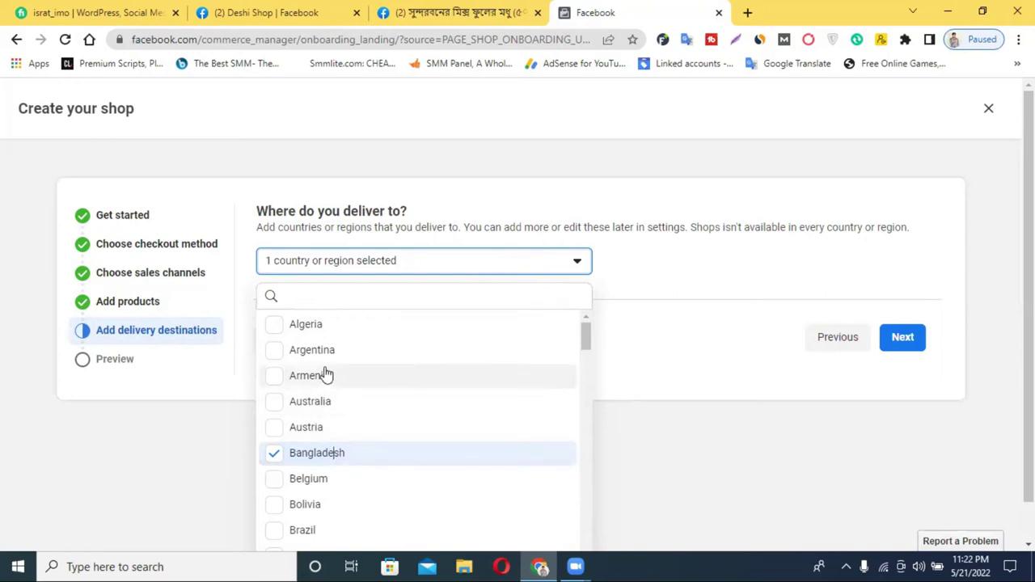
{"action": "scroll", "coordinate": [368, 380], "scroll_direction": "down", "scroll_amount": 2}
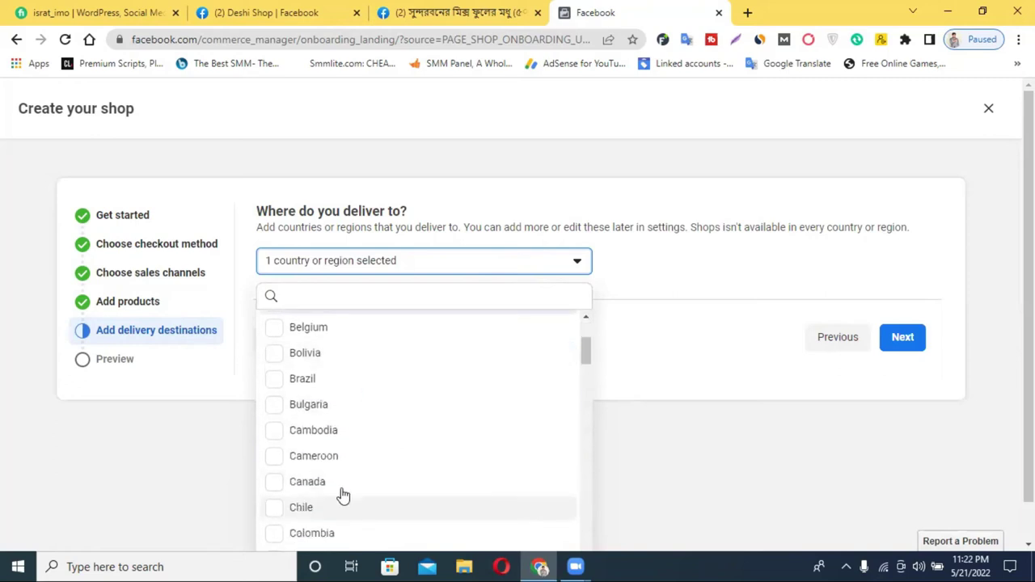
{"action": "scroll", "coordinate": [364, 462], "scroll_direction": "down", "scroll_amount": 3}
{"action": "scroll", "coordinate": [365, 460], "scroll_direction": "up", "scroll_amount": 4}
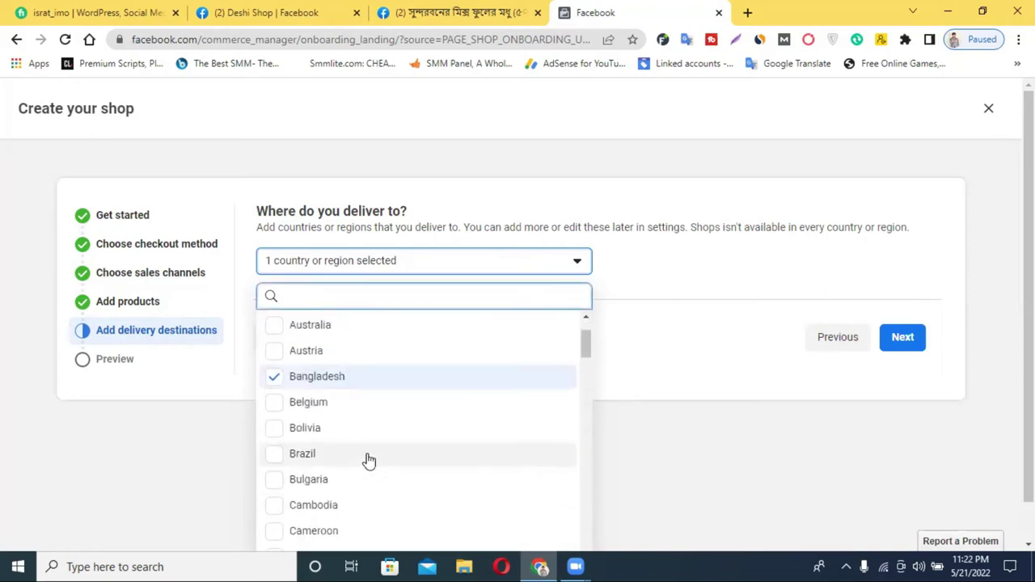
{"action": "left_click", "coordinate": [652, 366]}
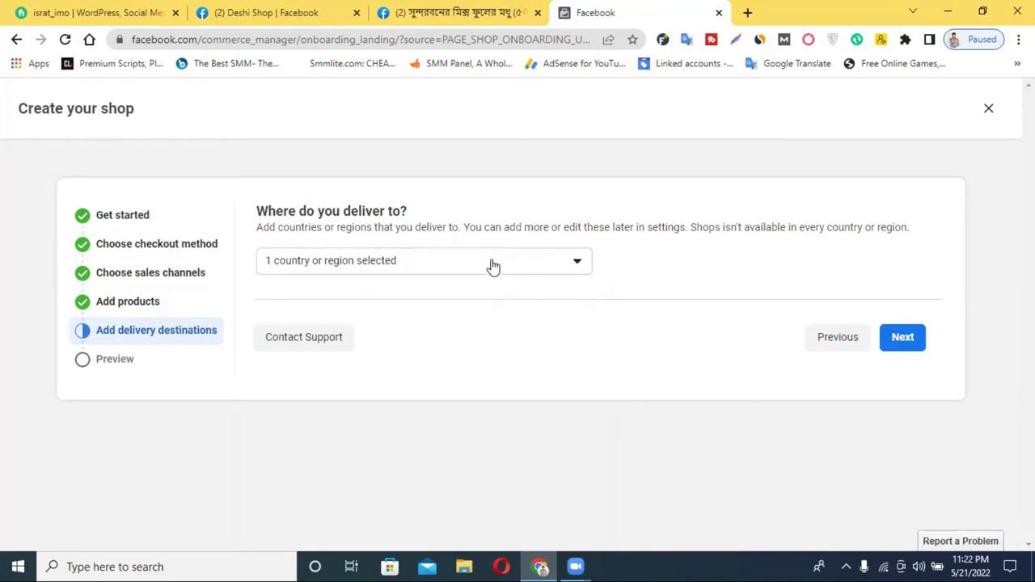
{"action": "left_click", "coordinate": [903, 338]}
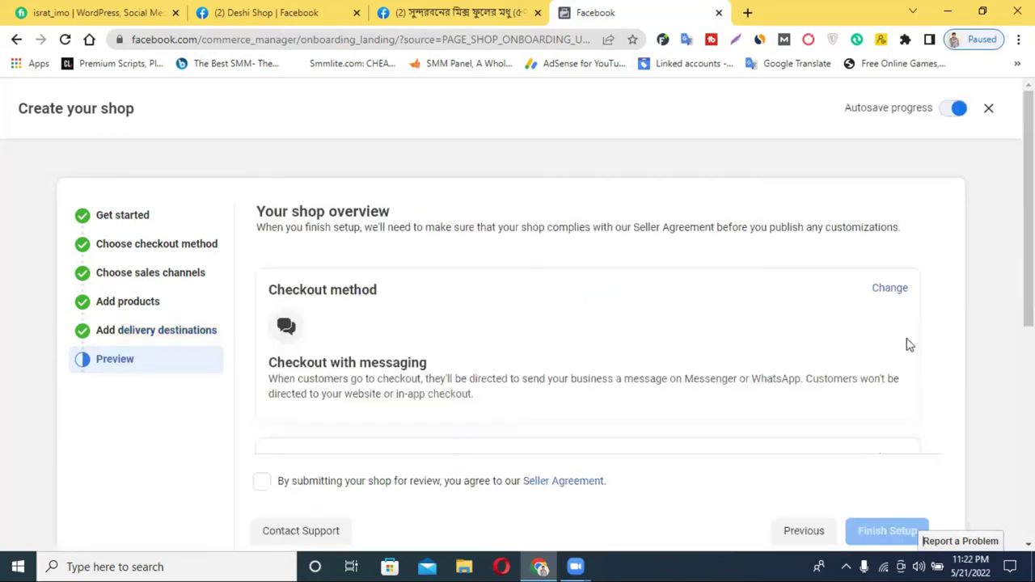
- Review the shop overview, agree to the Seller Agreement and finish the shop setup
{"action": "scroll", "coordinate": [585, 345], "scroll_direction": "down", "scroll_amount": 3}
{"action": "scroll", "coordinate": [609, 352], "scroll_direction": "down", "scroll_amount": 3}
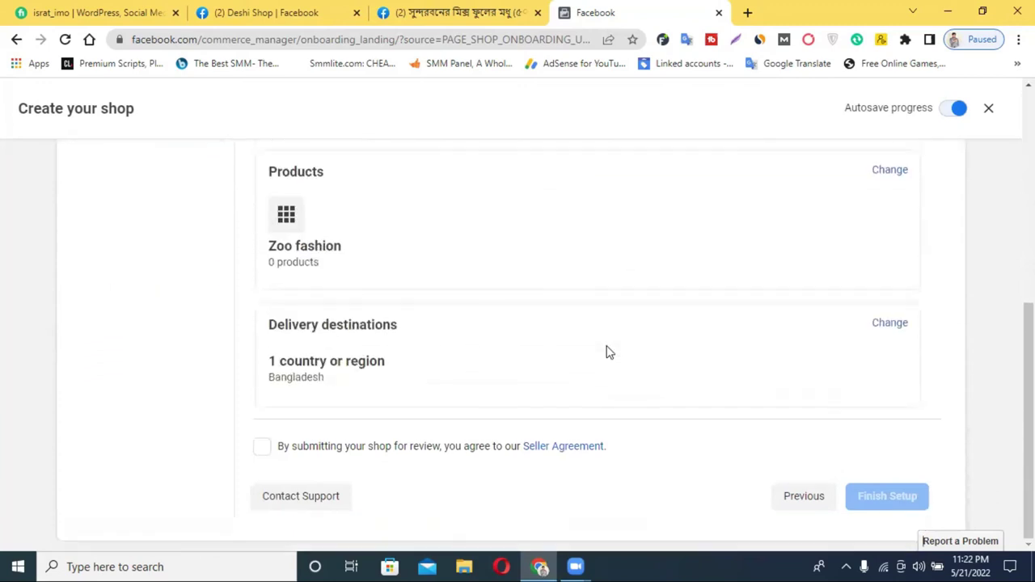
{"action": "left_click", "coordinate": [263, 449]}
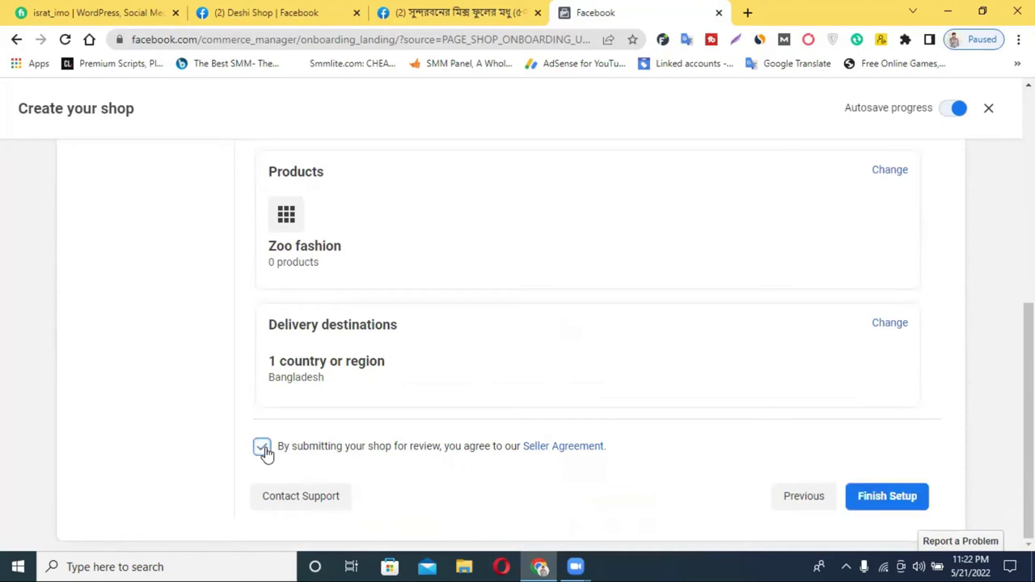
{"action": "left_click", "coordinate": [890, 496]}
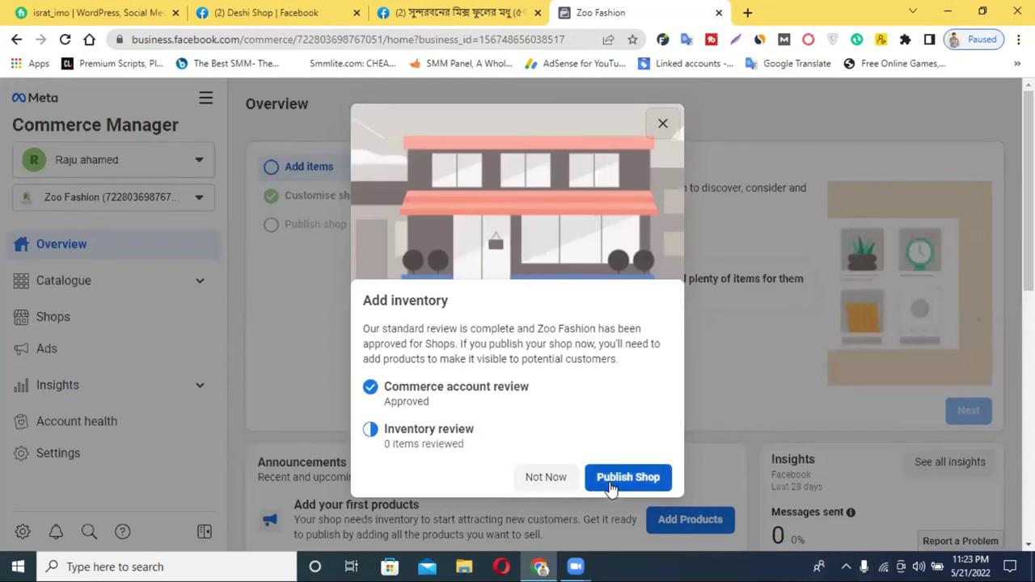
- Dismiss the Add inventory prompt without publishing the shop and look over the Commerce Manager overview
{"action": "left_click", "coordinate": [552, 483]}
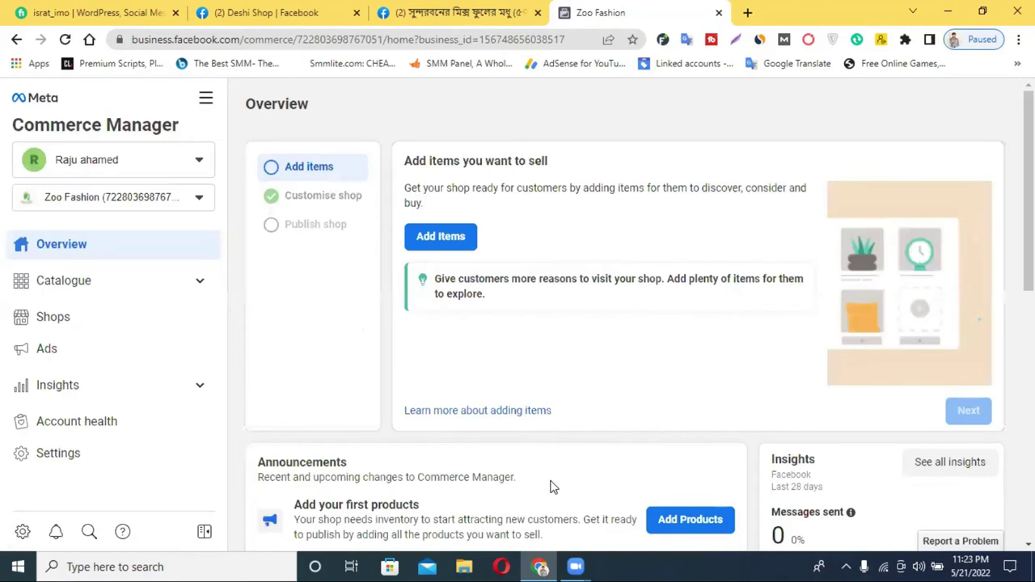
{"action": "scroll", "coordinate": [566, 297], "scroll_direction": "down", "scroll_amount": 2}
{"action": "scroll", "coordinate": [566, 296], "scroll_direction": "up", "scroll_amount": 2}
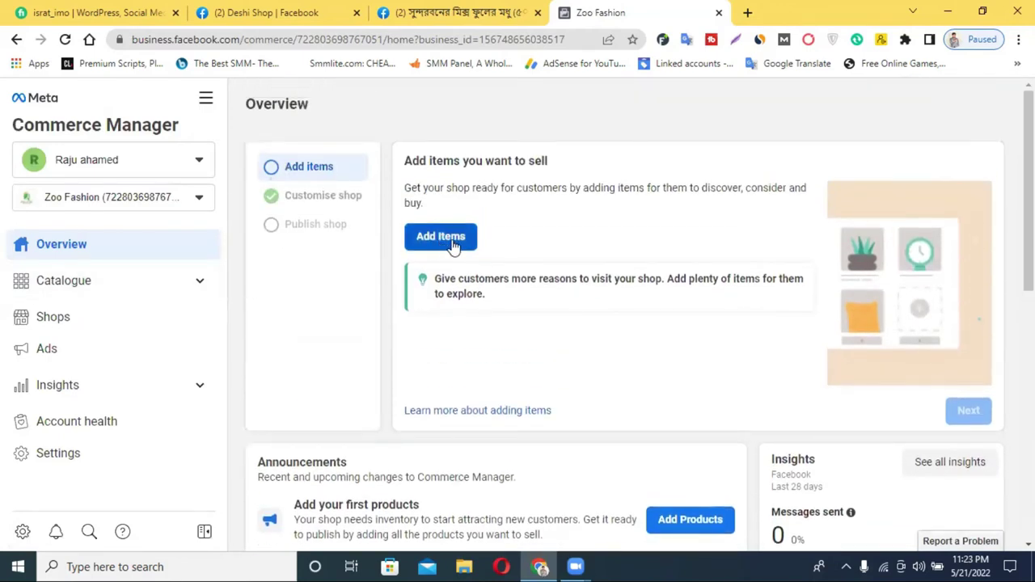
- Look at the product listings on the open honey product page as an example, and return to the Zoo Fashion shop
{"action": "left_click", "coordinate": [461, 13]}
{"action": "scroll", "coordinate": [506, 326], "scroll_direction": "down", "scroll_amount": 5}
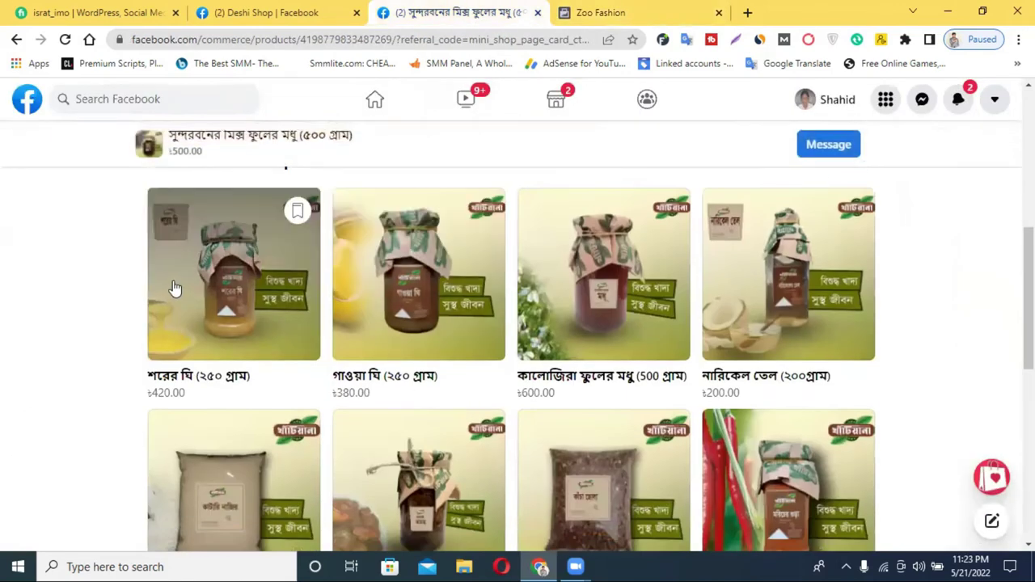
{"action": "scroll", "coordinate": [846, 333], "scroll_direction": "down", "scroll_amount": 1}
{"action": "scroll", "coordinate": [846, 333], "scroll_direction": "down", "scroll_amount": 2}
{"action": "left_click", "coordinate": [671, 12]}
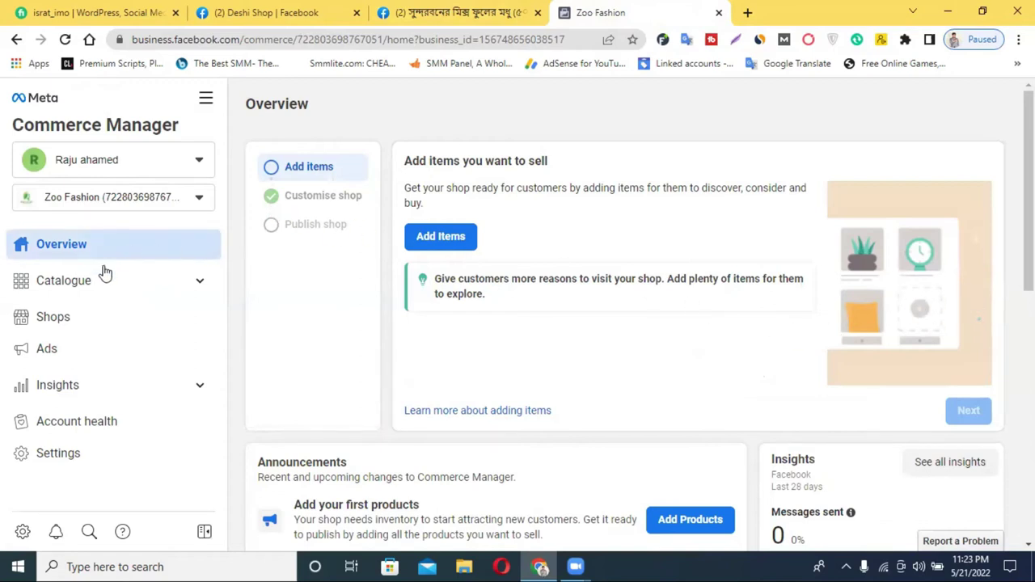
- Look through the Shops and Ads pages of Commerce Manager and open the catalogue's item list
{"action": "left_click", "coordinate": [87, 290]}
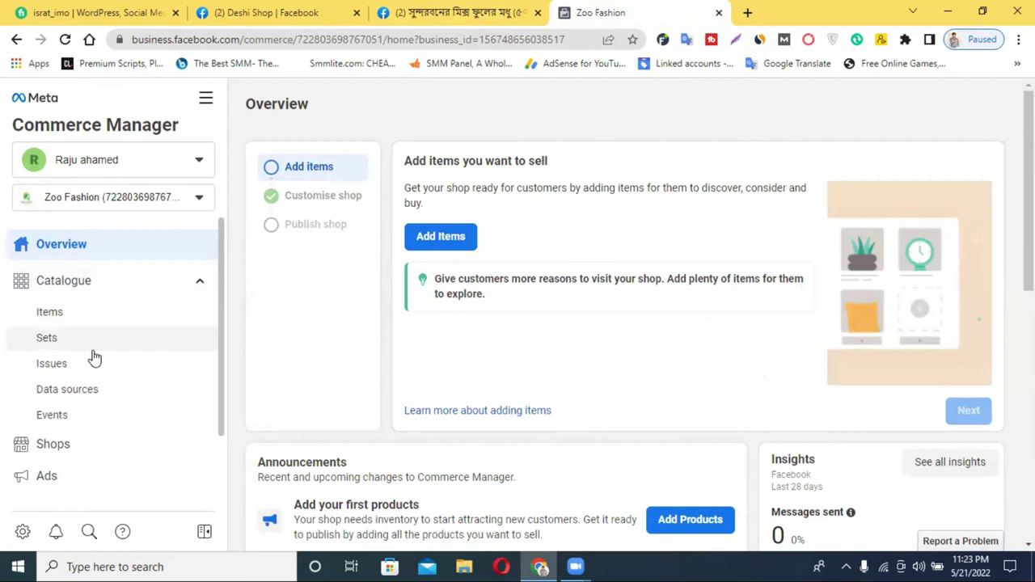
{"action": "scroll", "coordinate": [87, 301], "scroll_direction": "down", "scroll_amount": 2}
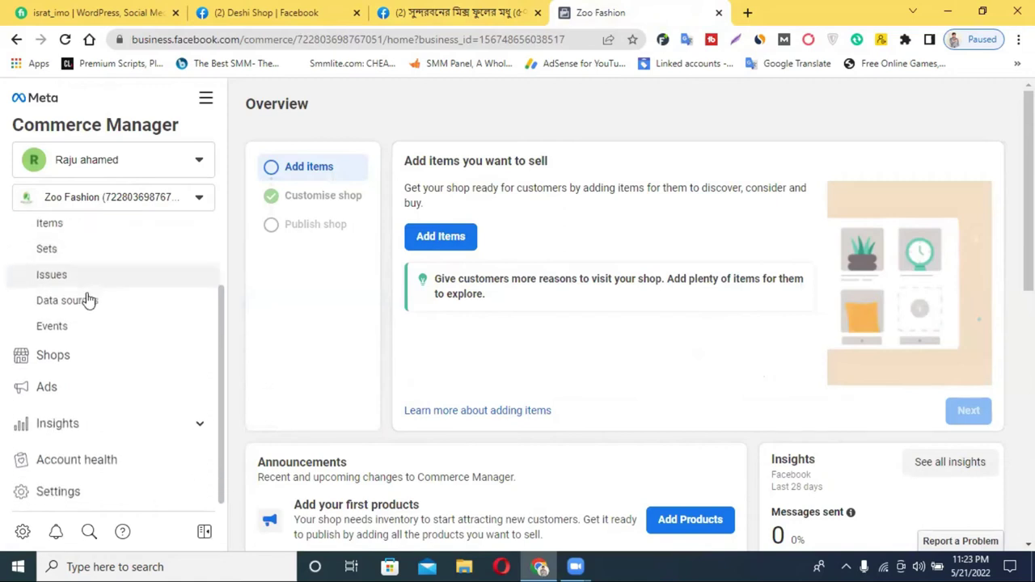
{"action": "left_click", "coordinate": [58, 366]}
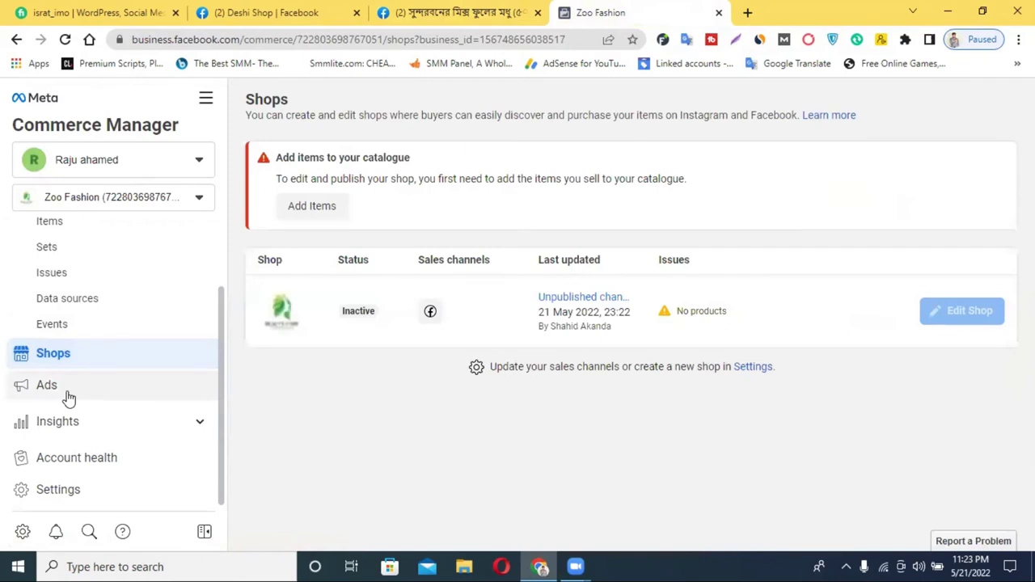
{"action": "left_click", "coordinate": [69, 398]}
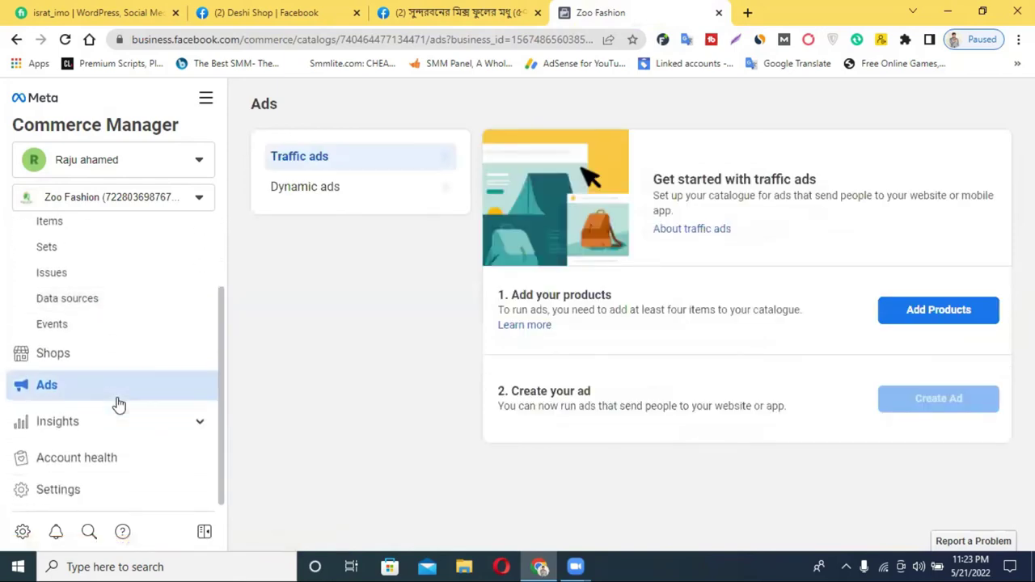
{"action": "scroll", "coordinate": [118, 383], "scroll_direction": "up", "scroll_amount": 2}
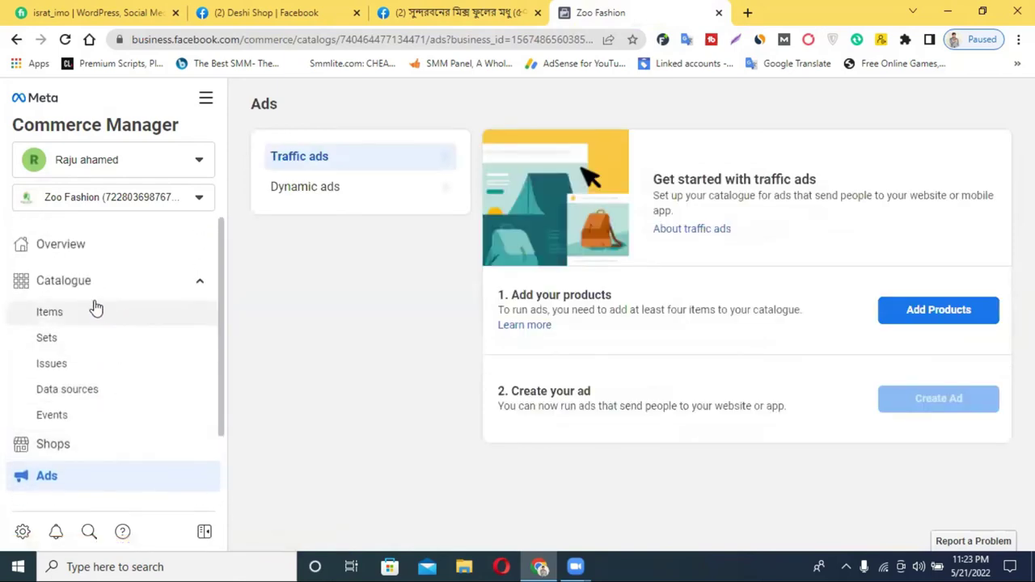
{"action": "left_click", "coordinate": [69, 322]}
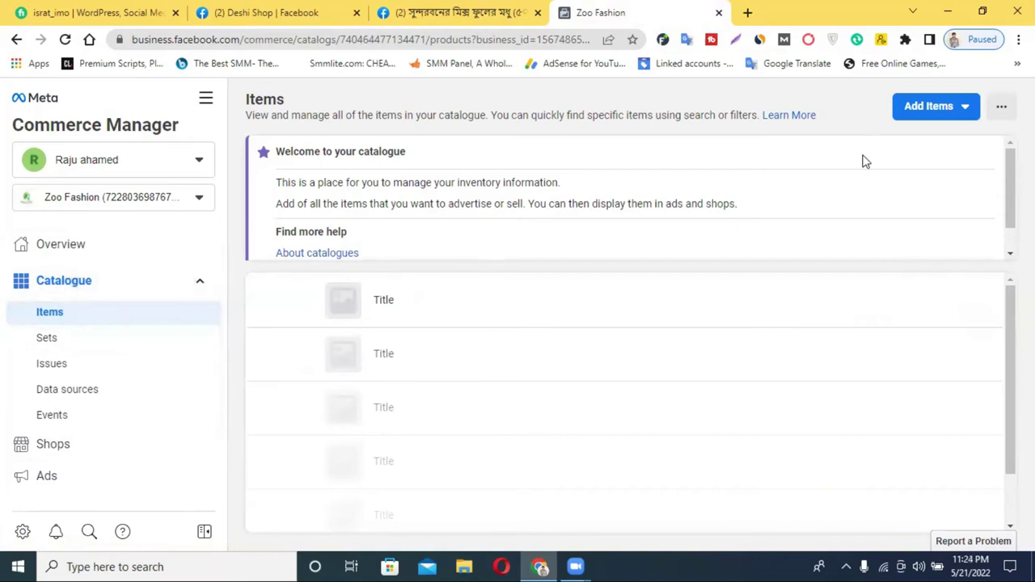
- Open the AliExpress Fashion page in a new browser tab to find sample products
{"action": "left_click", "coordinate": [748, 12]}
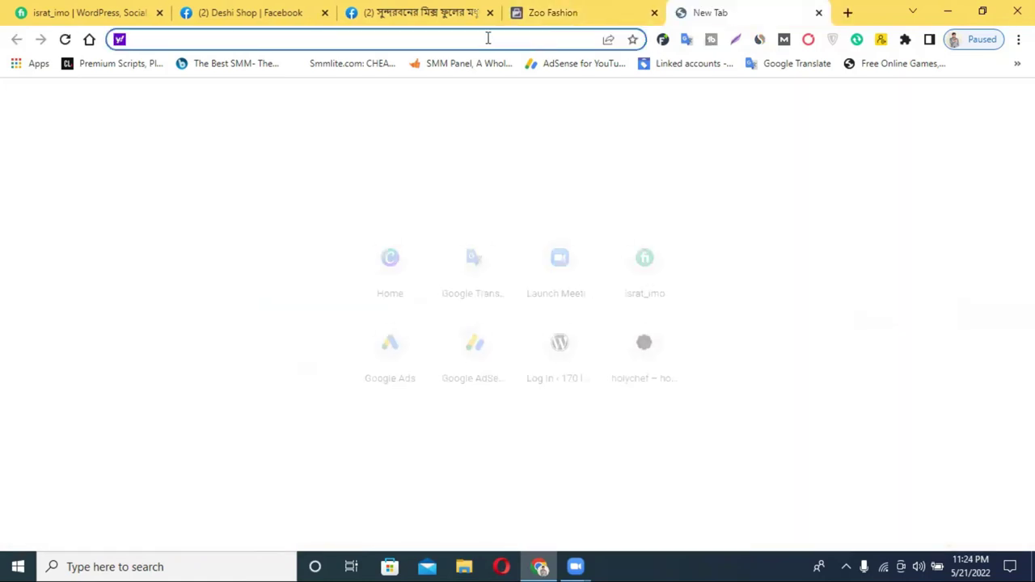
{"action": "type", "text": "ali"}
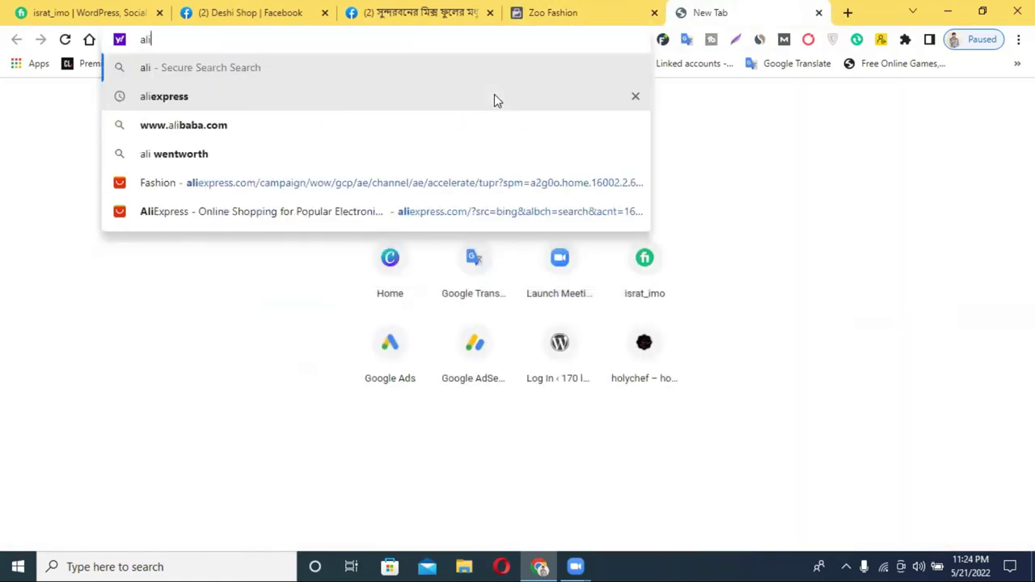
{"action": "left_click", "coordinate": [266, 191]}
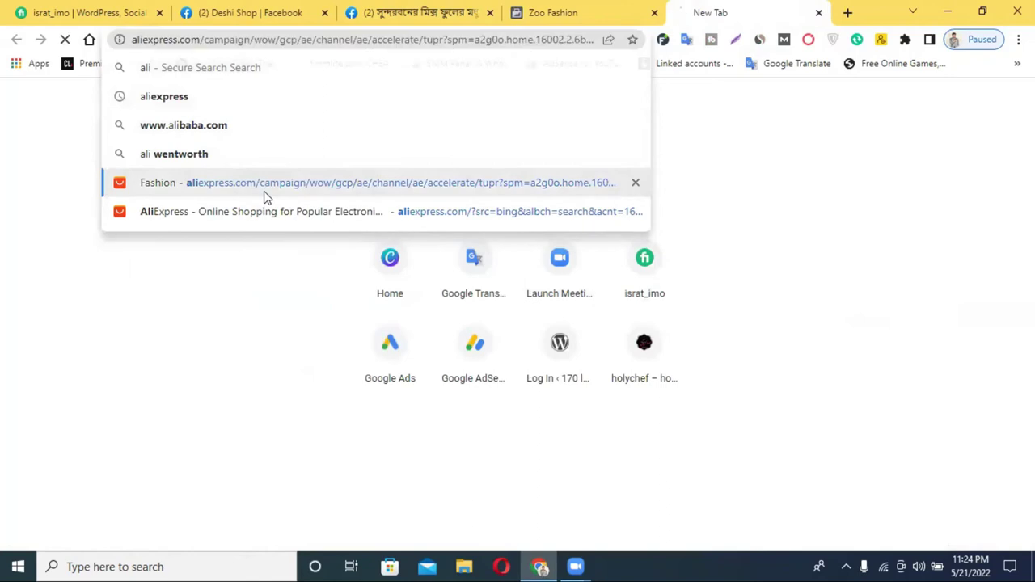
{"action": "left_click", "coordinate": [609, 9]}
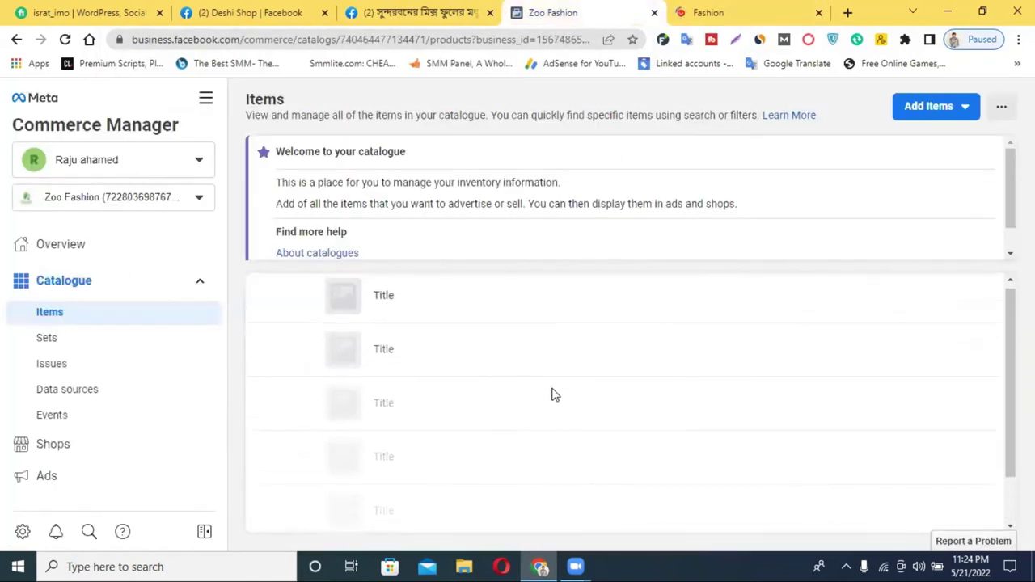
{"action": "left_click", "coordinate": [705, 8]}
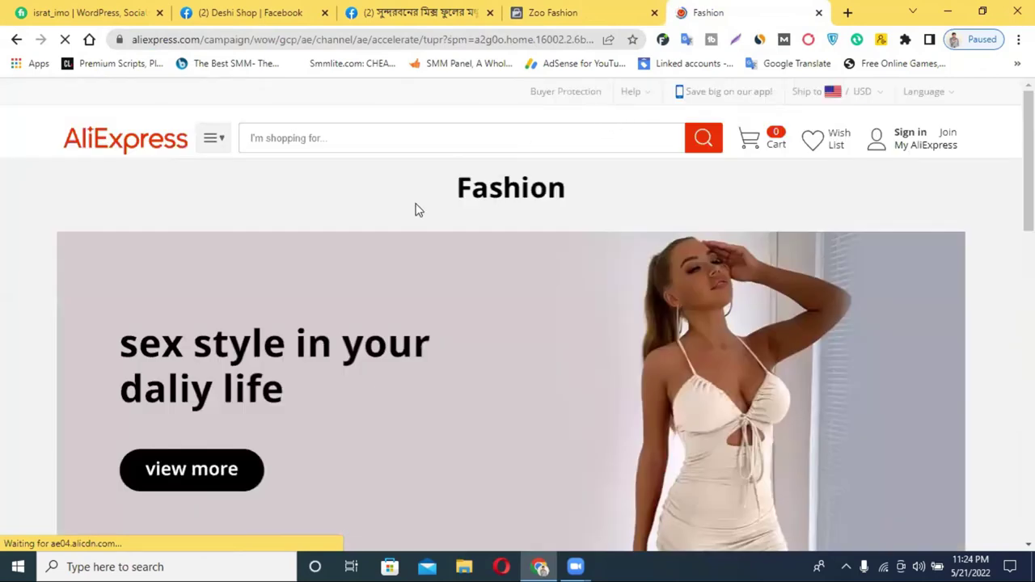
- Open the Tops category from the popular categories on the AliExpress Fashion page
{"action": "scroll", "coordinate": [483, 284], "scroll_direction": "down", "scroll_amount": 5}
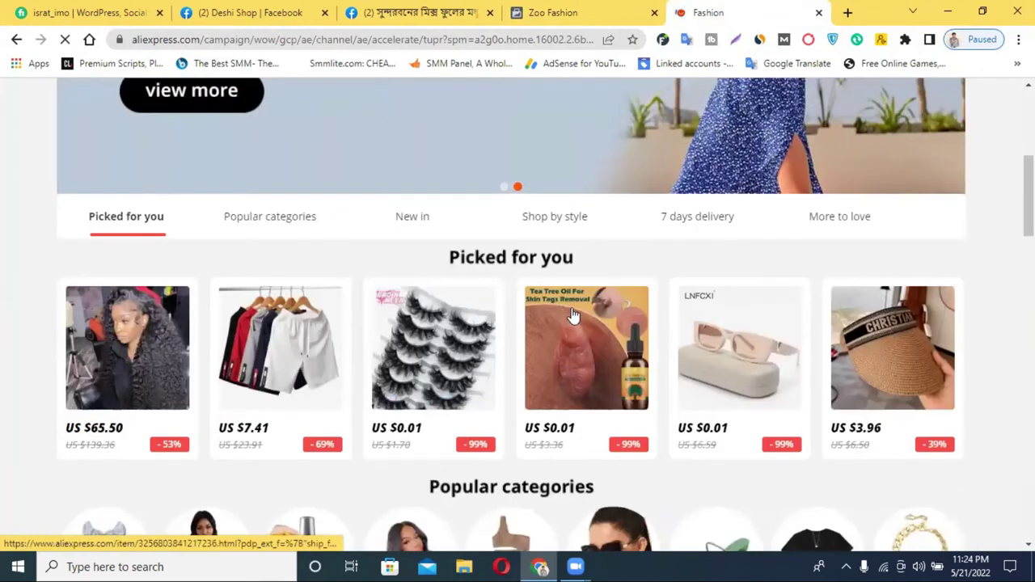
{"action": "scroll", "coordinate": [574, 318], "scroll_direction": "down", "scroll_amount": 2}
{"action": "scroll", "coordinate": [575, 319], "scroll_direction": "down", "scroll_amount": 1}
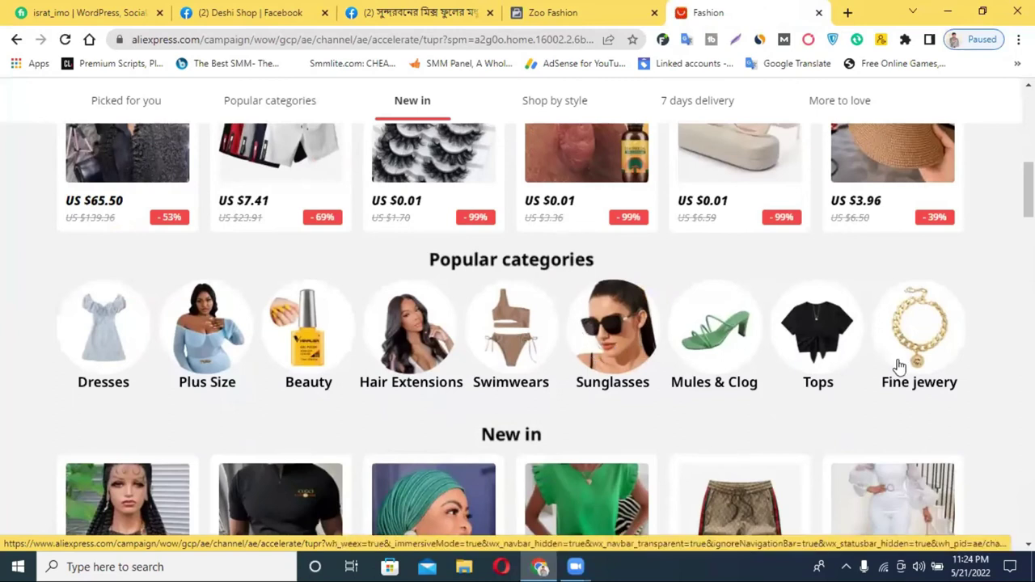
{"action": "left_click", "coordinate": [828, 346]}
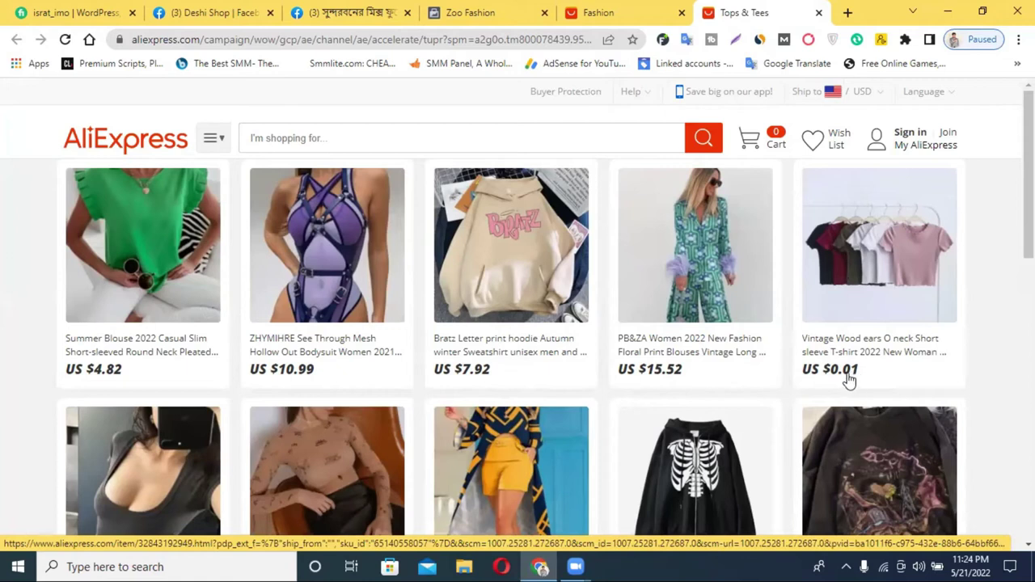
- Open the Japanese Anime Cartoon Totoro Hoodie from the Tops & Tees listings and view its product details
{"action": "scroll", "coordinate": [376, 303], "scroll_direction": "down", "scroll_amount": 1}
{"action": "scroll", "coordinate": [376, 304], "scroll_direction": "down", "scroll_amount": 2}
{"action": "scroll", "coordinate": [375, 303], "scroll_direction": "down", "scroll_amount": 2}
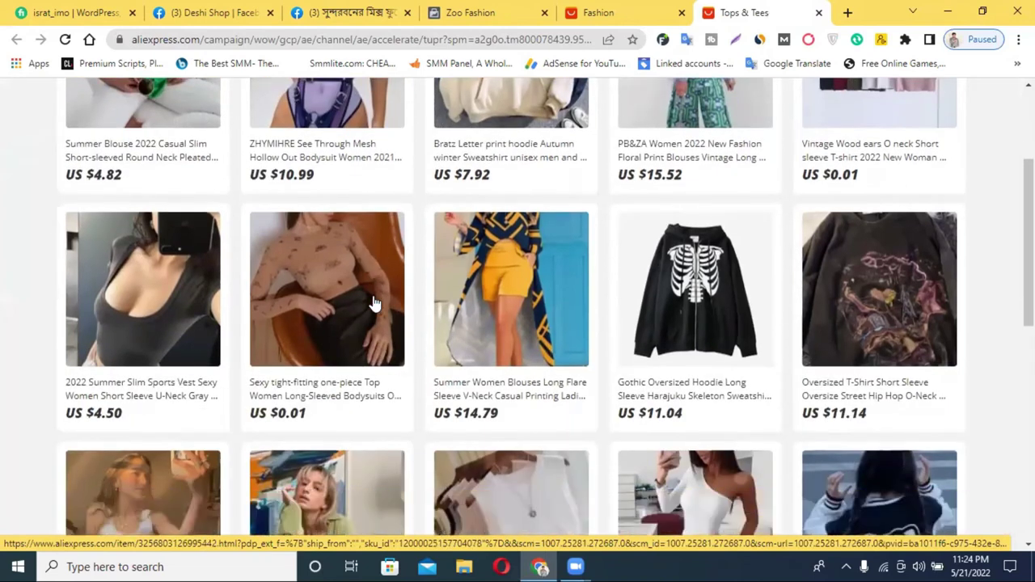
{"action": "scroll", "coordinate": [375, 303], "scroll_direction": "down", "scroll_amount": 4}
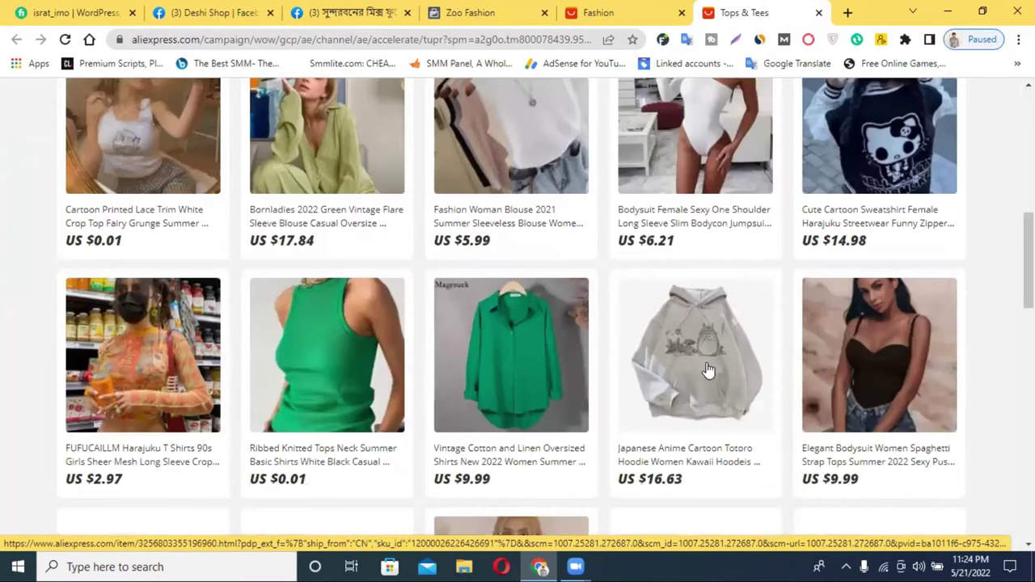
{"action": "left_click", "coordinate": [706, 368]}
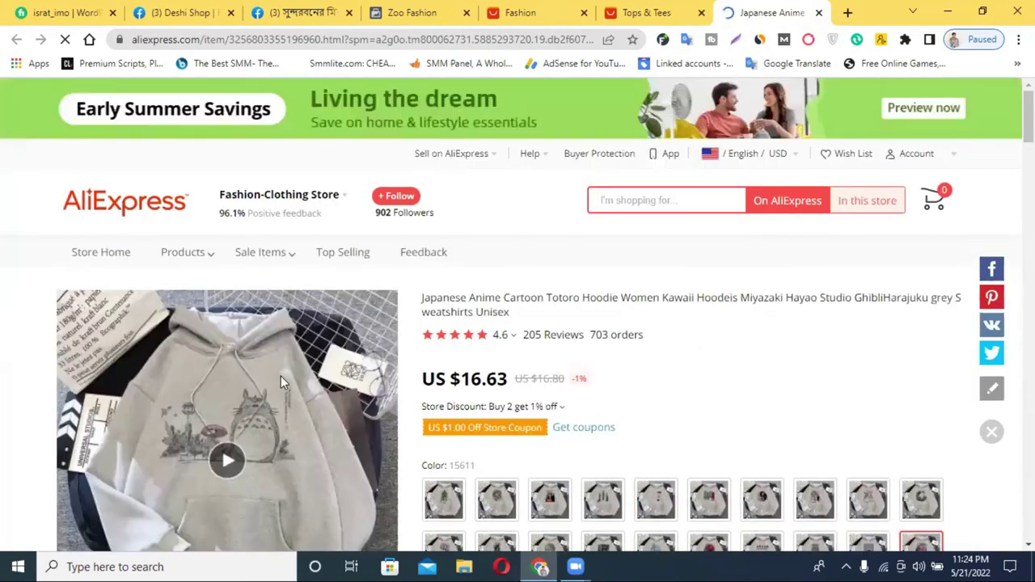
{"action": "scroll", "coordinate": [283, 368], "scroll_direction": "down", "scroll_amount": 3}
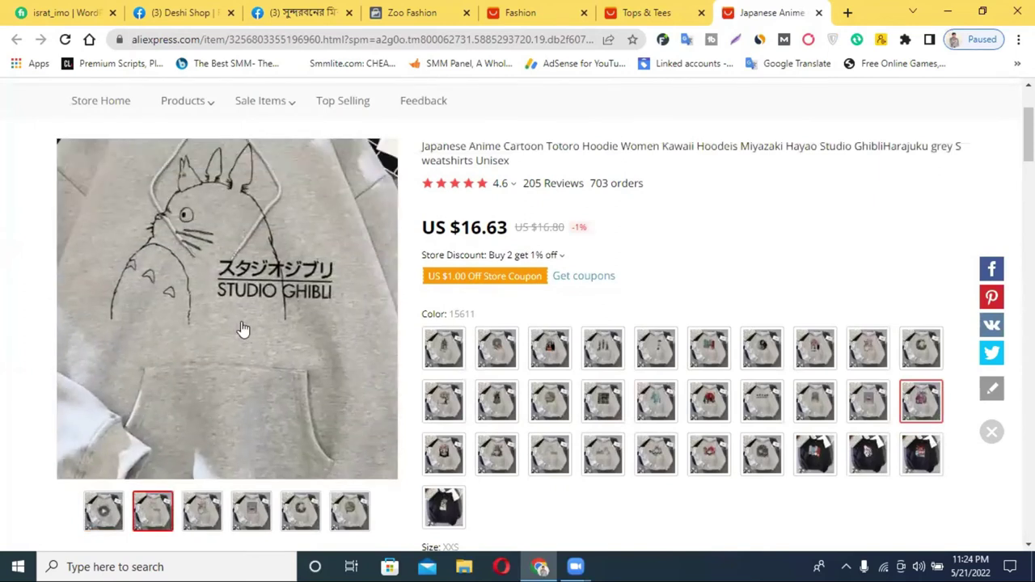
- Save the hoodie's main product image to the Downloads folder and review its title, price, sizes and shipping details
{"action": "right_click", "coordinate": [243, 315]}
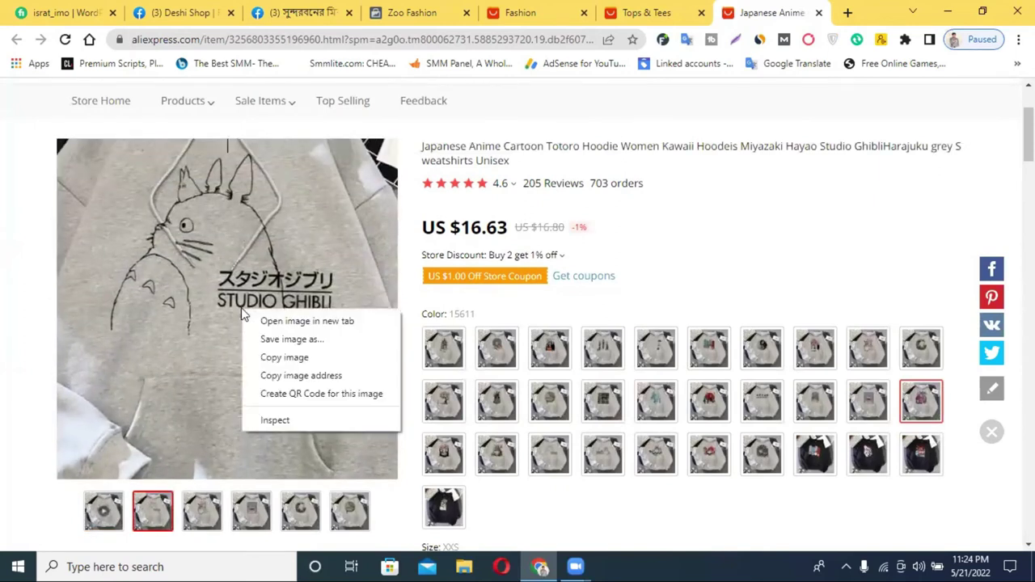
{"action": "left_click", "coordinate": [292, 340]}
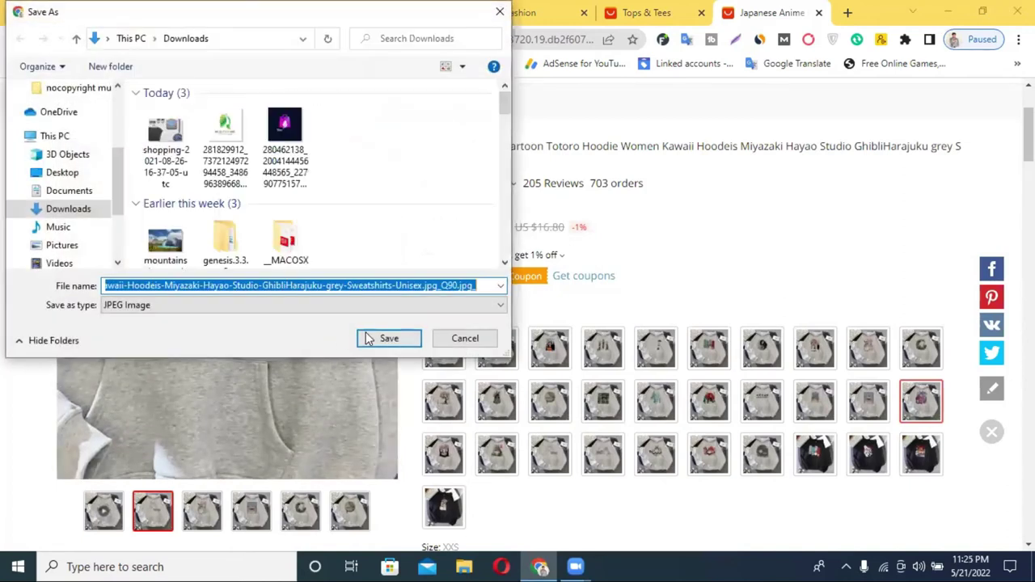
{"action": "left_click", "coordinate": [370, 338]}
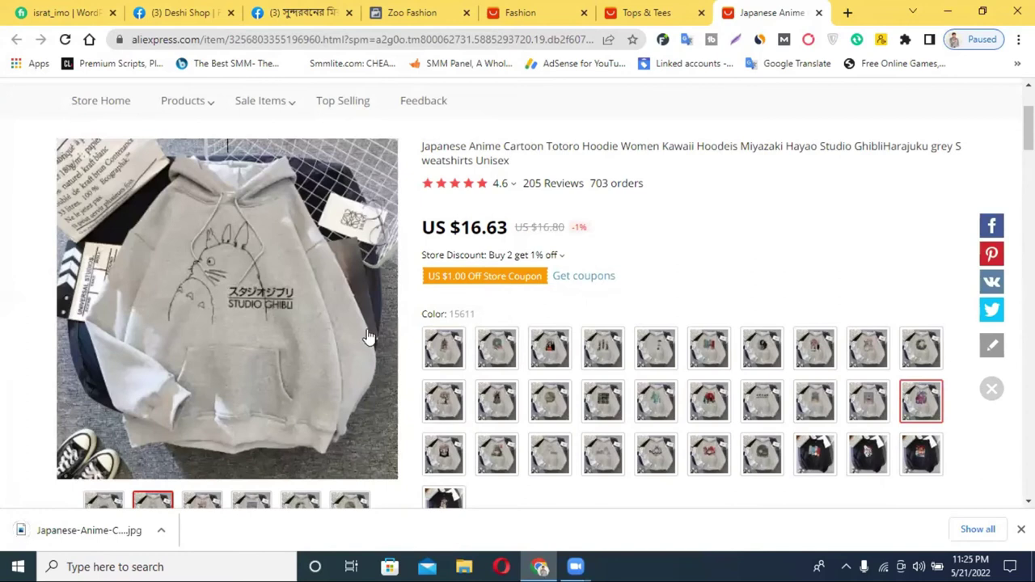
{"action": "scroll", "coordinate": [588, 254], "scroll_direction": "up", "scroll_amount": 2}
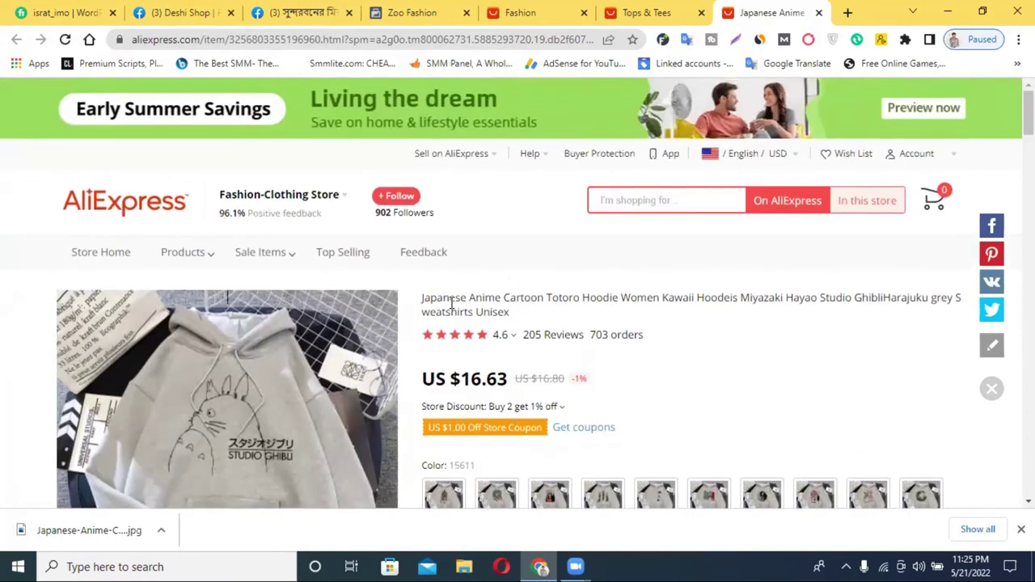
{"action": "triple_click", "coordinate": [451, 303]}
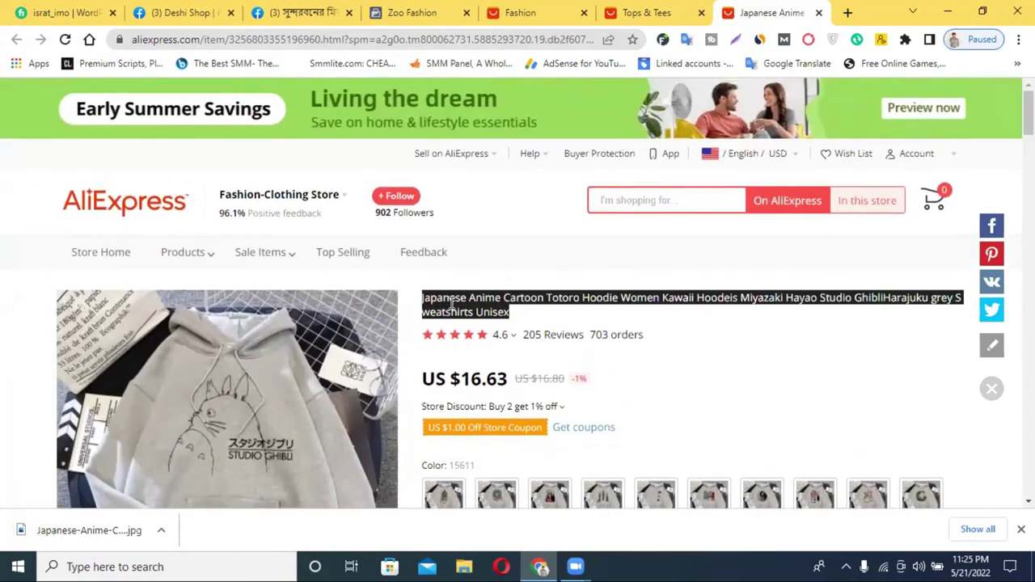
{"action": "double_click", "coordinate": [467, 378]}
{"action": "scroll", "coordinate": [631, 372], "scroll_direction": "down", "scroll_amount": 5}
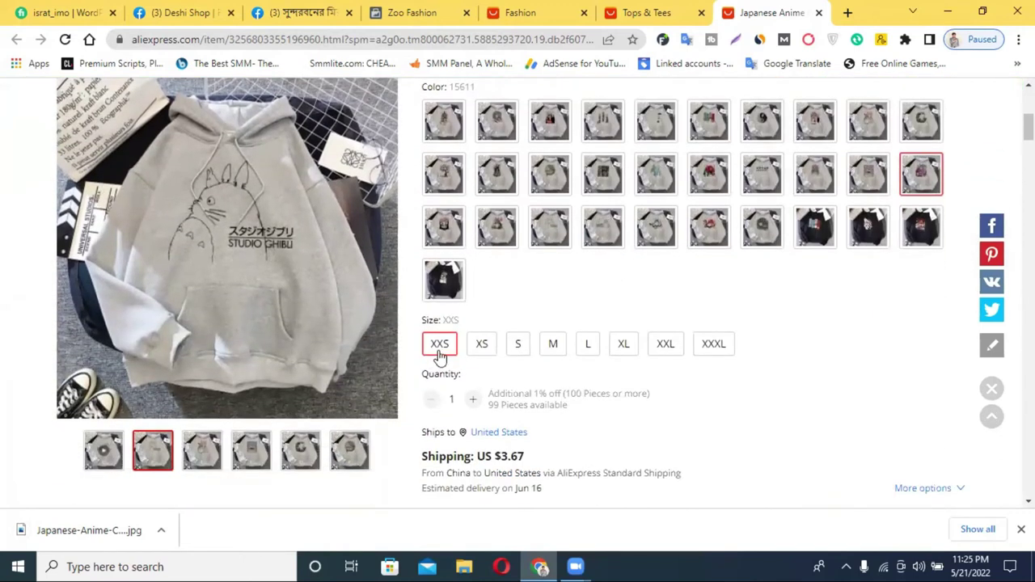
{"action": "scroll", "coordinate": [486, 356], "scroll_direction": "down", "scroll_amount": 2}
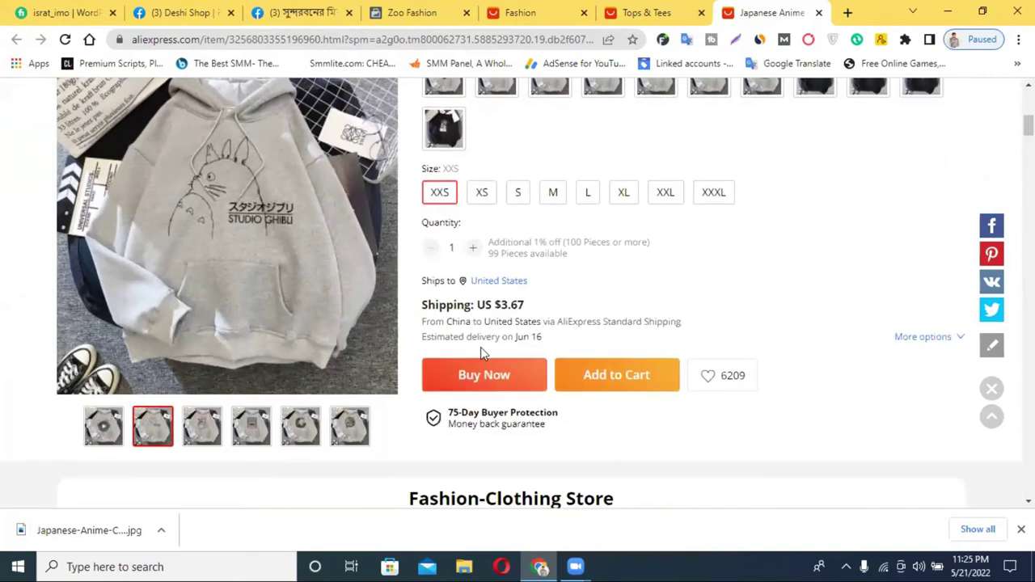
- Return to the Zoo Fashion catalogue in Commerce Manager and start adding one item
{"action": "left_click", "coordinate": [420, 10]}
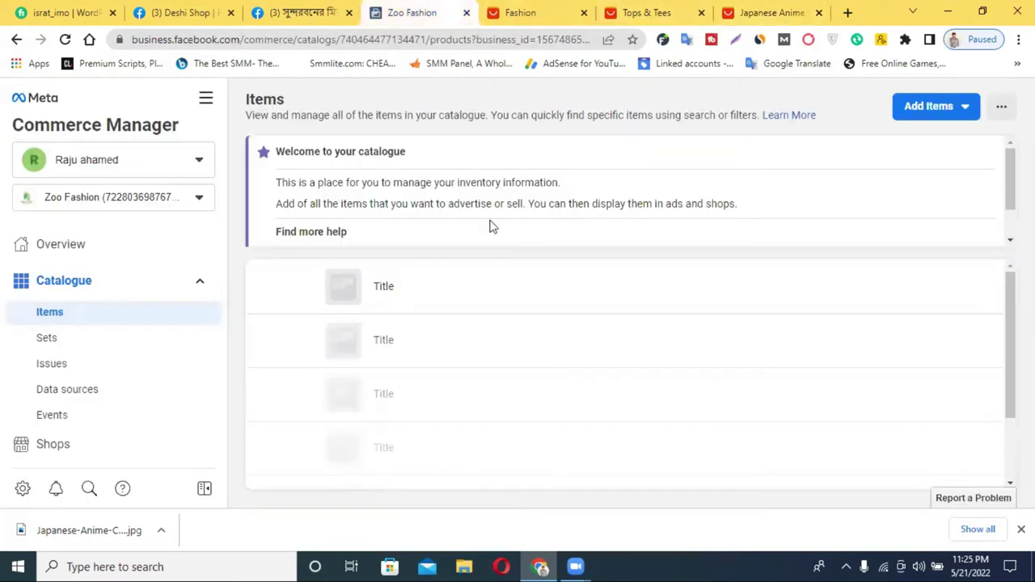
{"action": "left_click", "coordinate": [920, 118]}
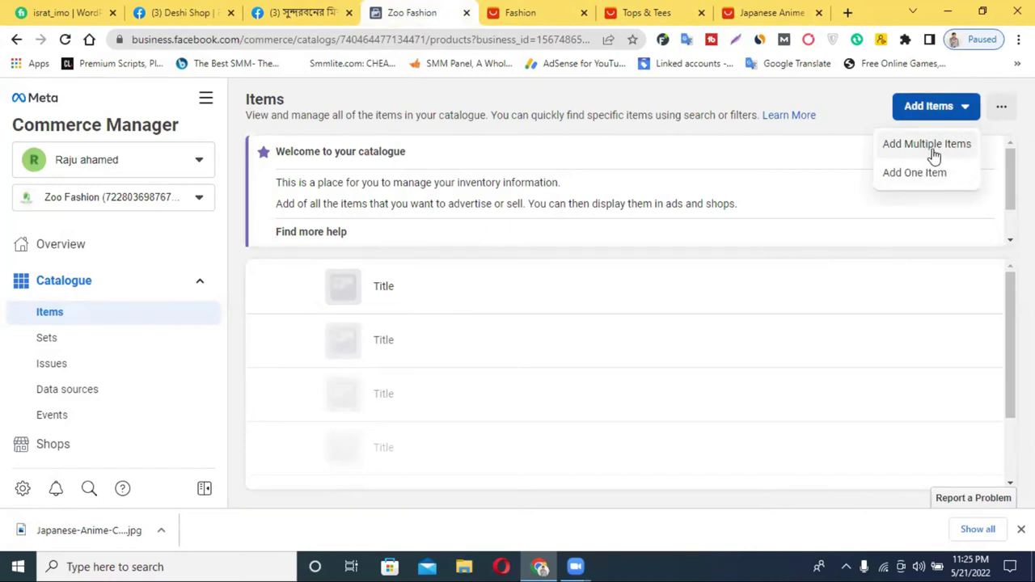
{"action": "left_click", "coordinate": [913, 173]}
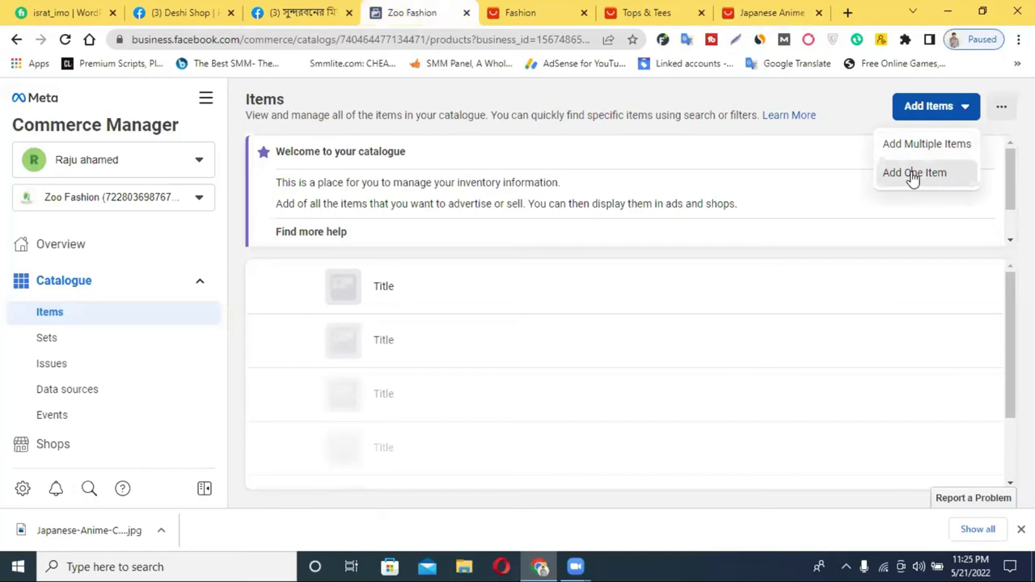
{"action": "mouse_move", "coordinate": [912, 173]}
{"action": "left_mouse_down"}
{"action": "mouse_move", "coordinate": [926, 154]}
{"action": "mouse_move", "coordinate": [928, 179]}
{"action": "left_mouse_up"}
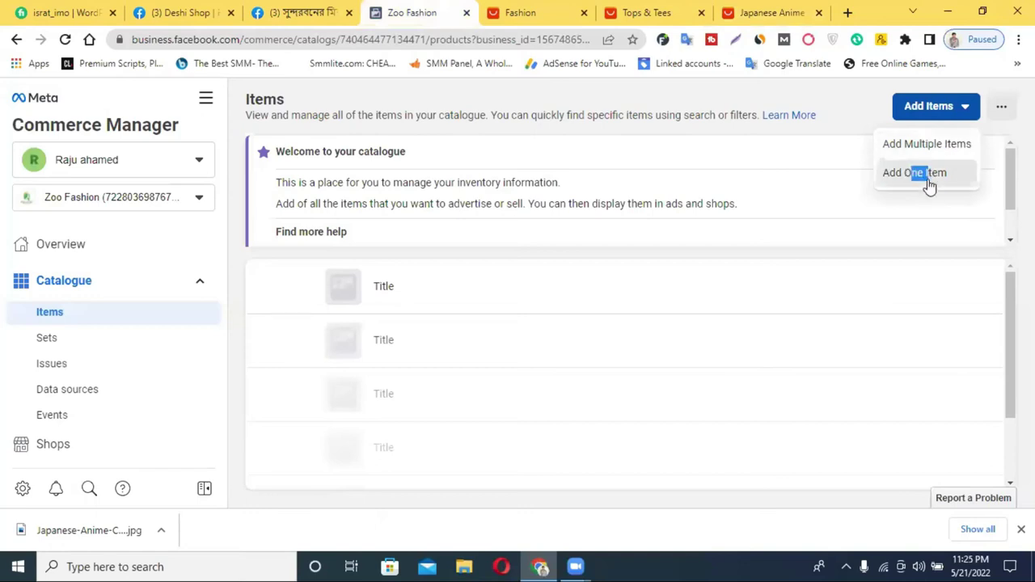
{"action": "left_click", "coordinate": [927, 179]}
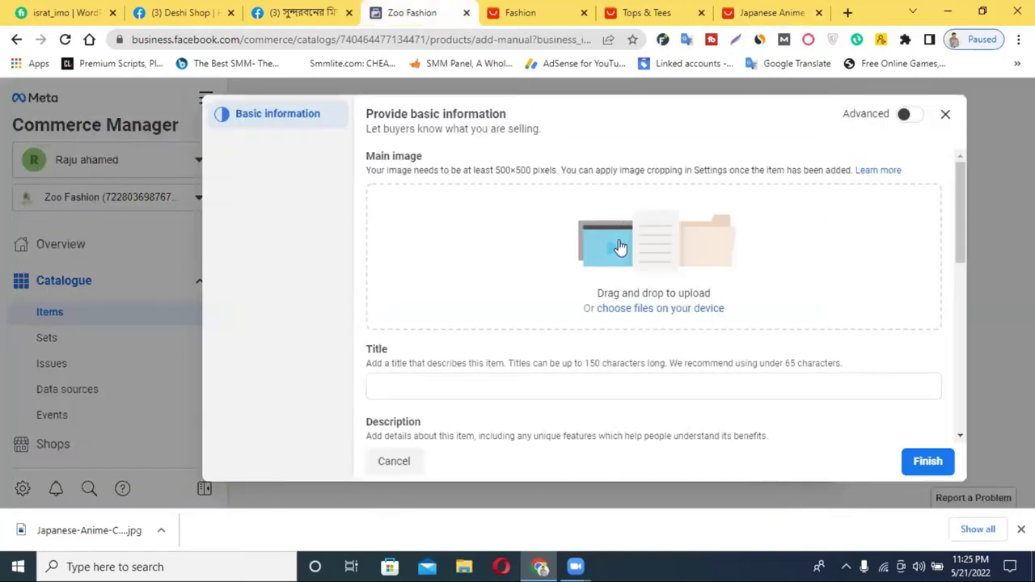
- Upload the downloaded Japanese Anime Cartoon Totoro Hoodie picture as the new item's main image
{"action": "scroll", "coordinate": [577, 293], "scroll_direction": "down", "scroll_amount": 2}
{"action": "scroll", "coordinate": [584, 284], "scroll_direction": "up", "scroll_amount": 2}
{"action": "left_click", "coordinate": [639, 314]}
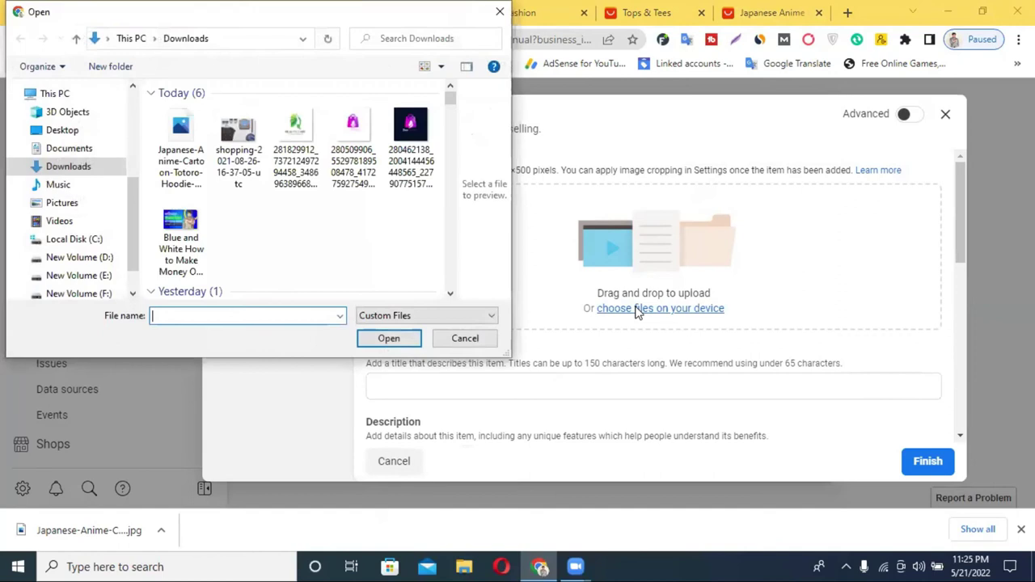
{"action": "left_click", "coordinate": [180, 141]}
{"action": "left_click", "coordinate": [390, 338]}
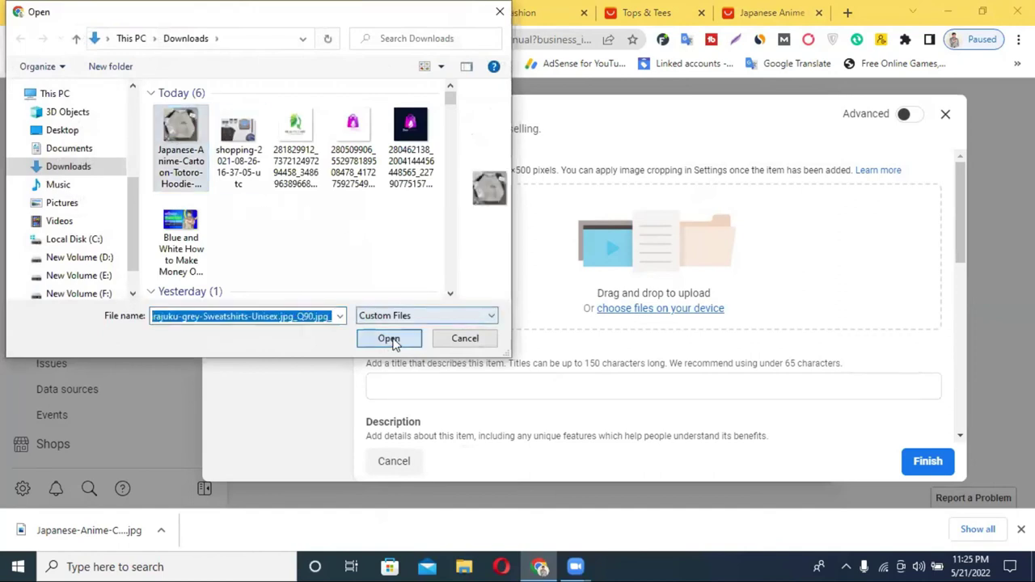
- Copy the hoodie's full title from its AliExpress page into the new item's title
{"action": "left_click", "coordinate": [429, 313]}
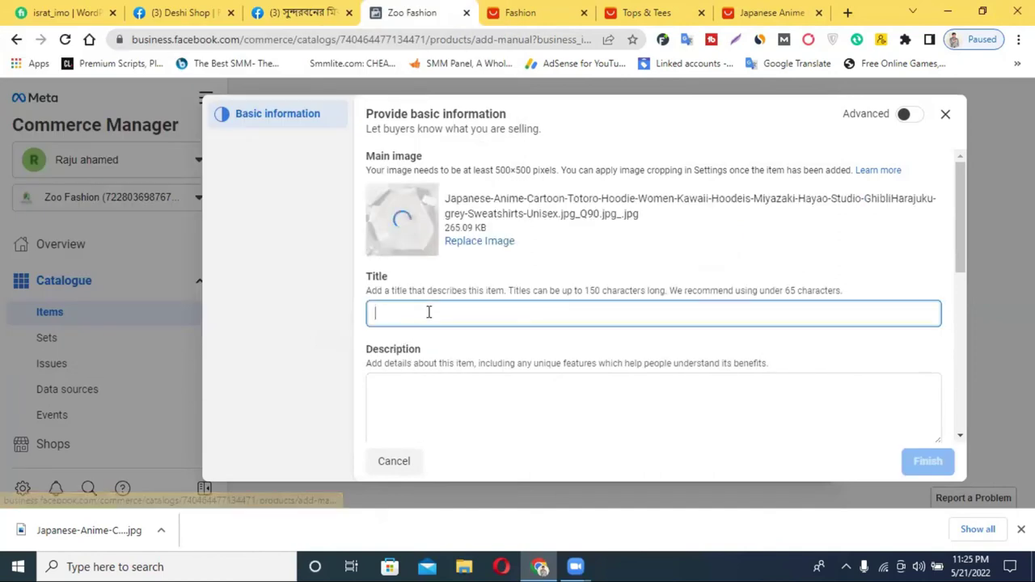
{"action": "key", "text": "ctrl+v"}
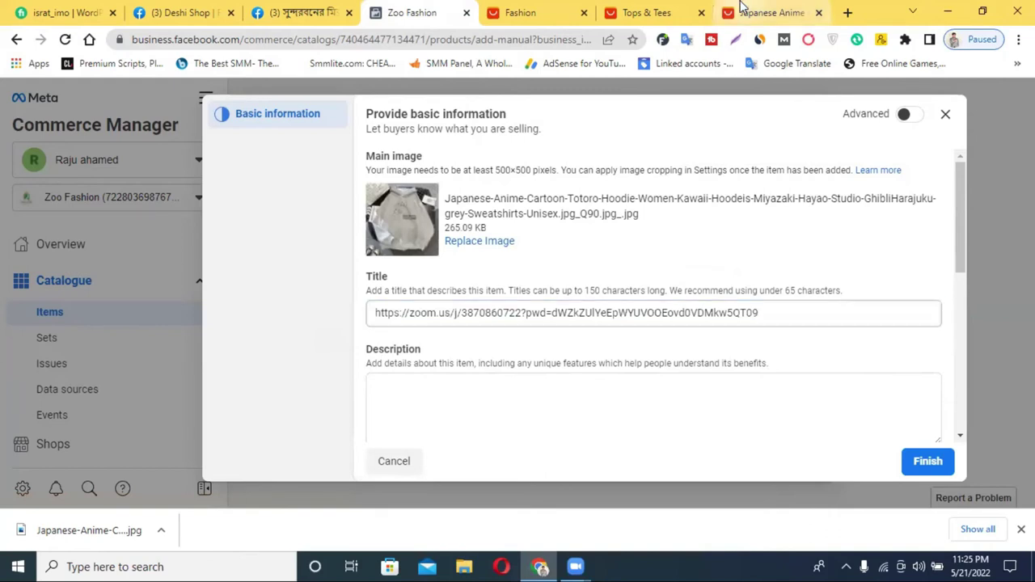
{"action": "left_click", "coordinate": [769, 12]}
{"action": "scroll", "coordinate": [501, 202], "scroll_direction": "up", "scroll_amount": 4}
{"action": "scroll", "coordinate": [499, 174], "scroll_direction": "up", "scroll_amount": 3}
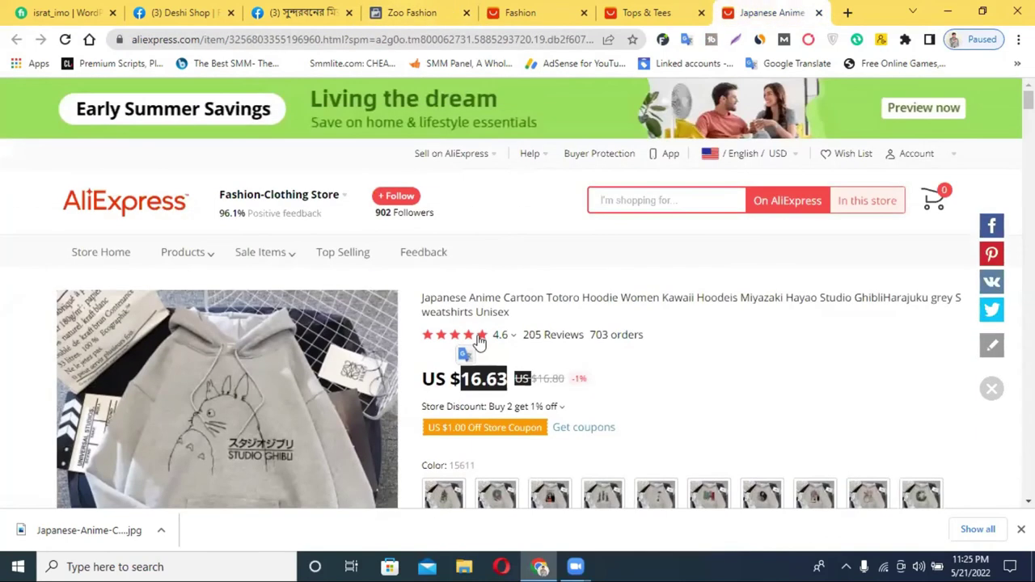
{"action": "triple_click", "coordinate": [483, 298]}
{"action": "key", "text": "ctrl+c"}
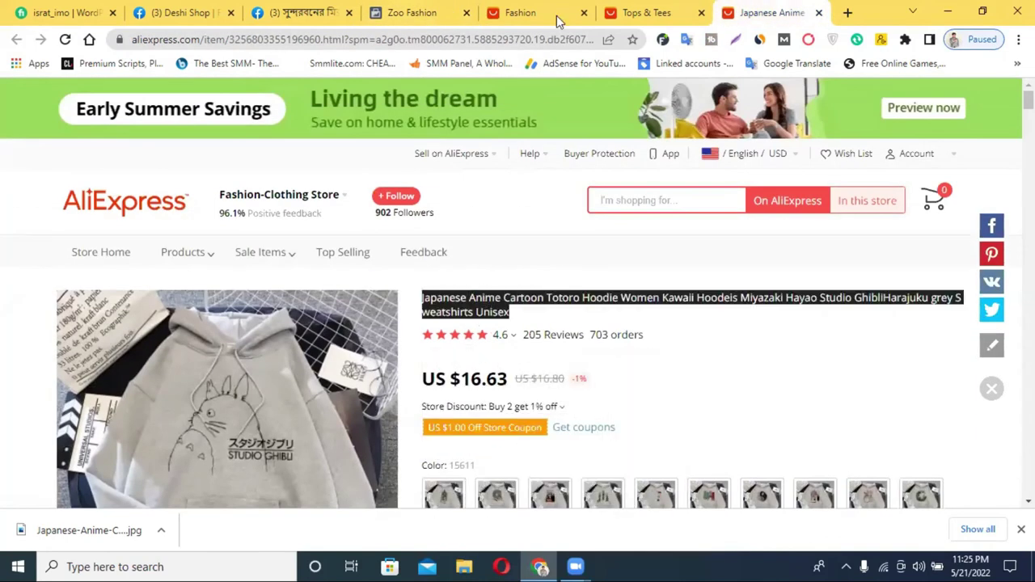
{"action": "left_click", "coordinate": [647, 12]}
{"action": "left_click", "coordinate": [429, 12]}
{"action": "triple_click", "coordinate": [454, 312]}
{"action": "key", "text": "ctrl+v"}
- Fill the item's description with the AliExpress text from the product name through the two dropshipping and wholesale notes
{"action": "left_click", "coordinate": [455, 384]}
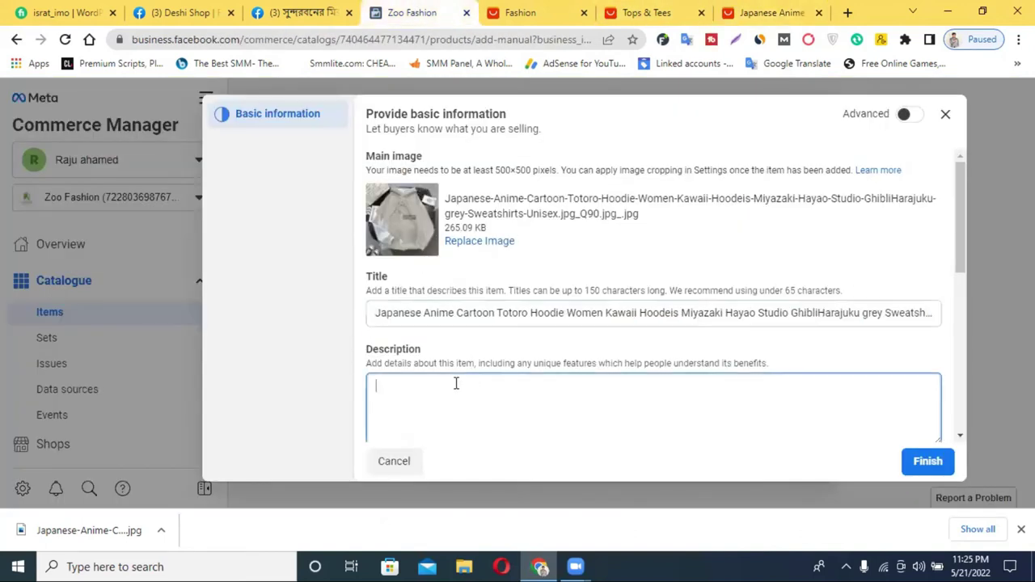
{"action": "scroll", "coordinate": [457, 368], "scroll_direction": "down", "scroll_amount": 1}
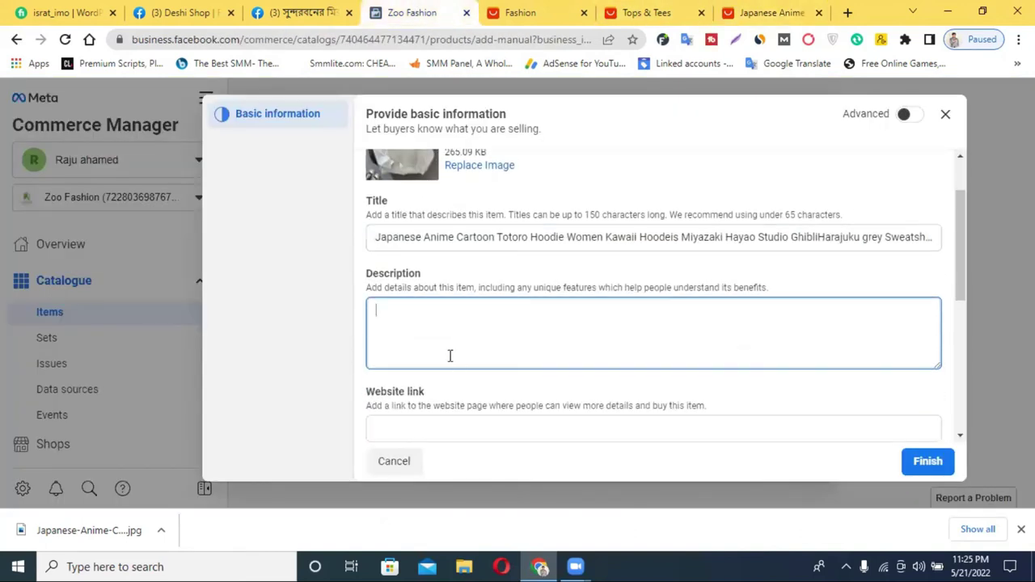
{"action": "left_click", "coordinate": [765, 12]}
{"action": "scroll", "coordinate": [637, 348], "scroll_direction": "down", "scroll_amount": 1}
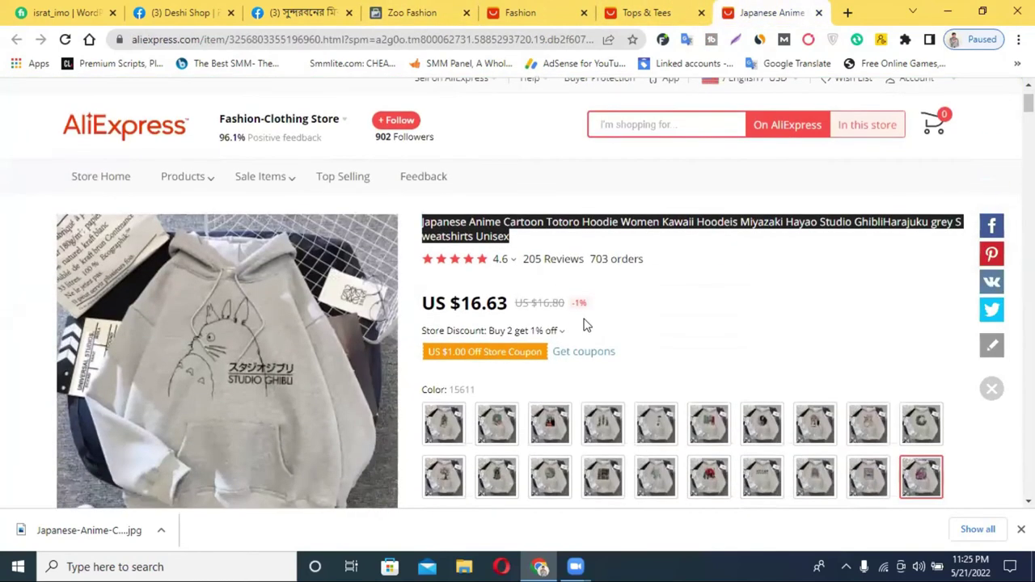
{"action": "left_click", "coordinate": [539, 225]}
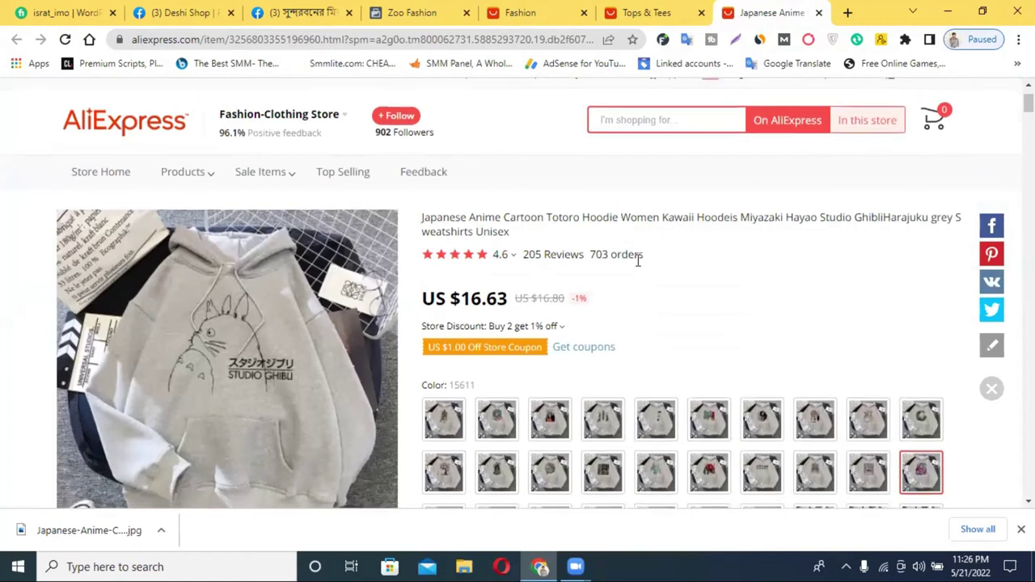
{"action": "scroll", "coordinate": [639, 263], "scroll_direction": "down", "scroll_amount": 6}
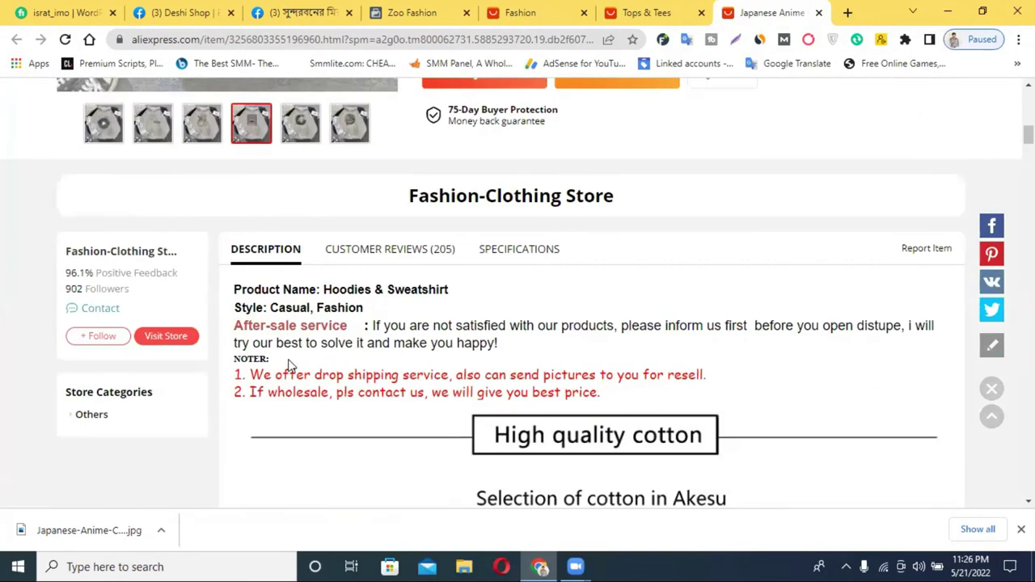
{"action": "left_click_drag", "start_coordinate": [237, 285], "coordinate": [657, 394]}
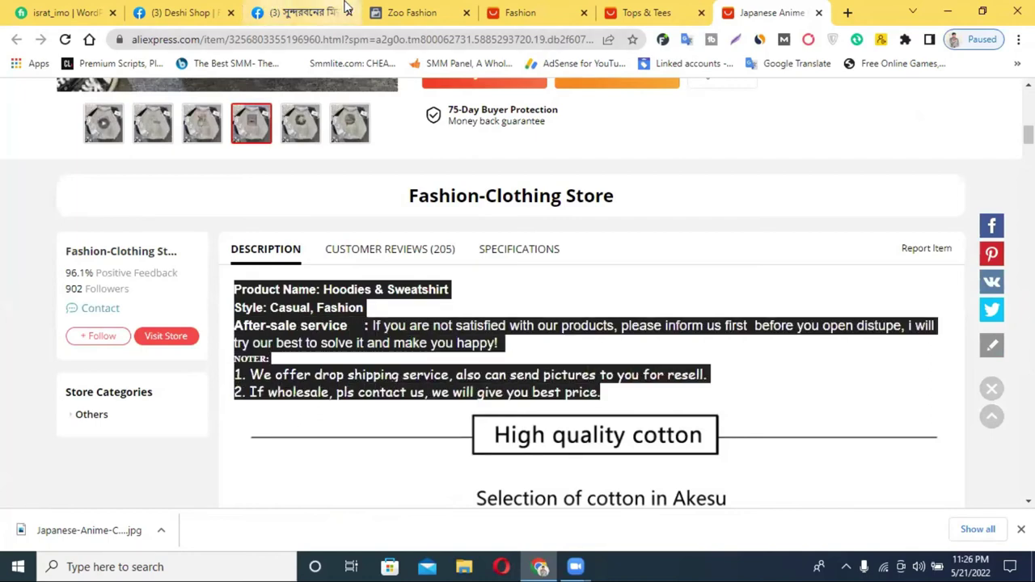
{"action": "left_click", "coordinate": [411, 12]}
{"action": "key", "text": "ctrl+v"}
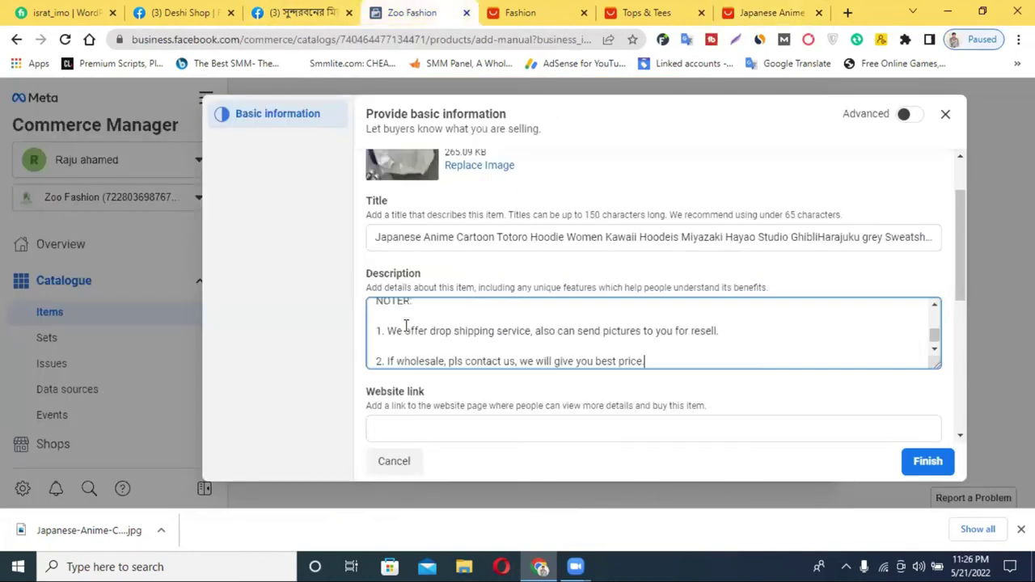
{"action": "scroll", "coordinate": [487, 341], "scroll_direction": "up", "scroll_amount": 5}
{"action": "scroll", "coordinate": [488, 340], "scroll_direction": "down", "scroll_amount": 5}
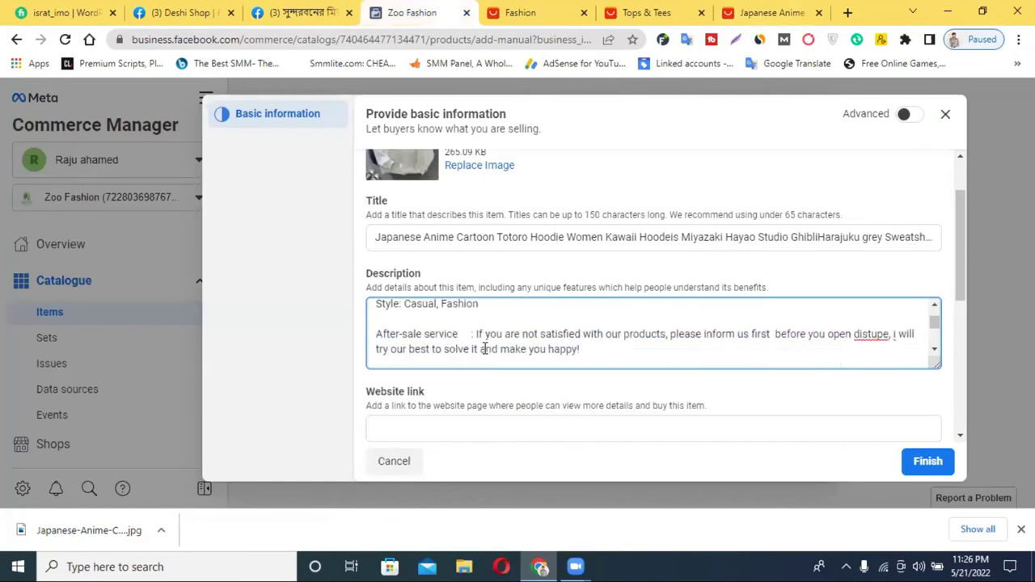
{"action": "scroll", "coordinate": [467, 430], "scroll_direction": "down", "scroll_amount": 3}
- Check the hoodie's price on AliExpress and set the item's price to 16.63 US dollars, leaving the website link empty
{"action": "left_click", "coordinate": [417, 272]}
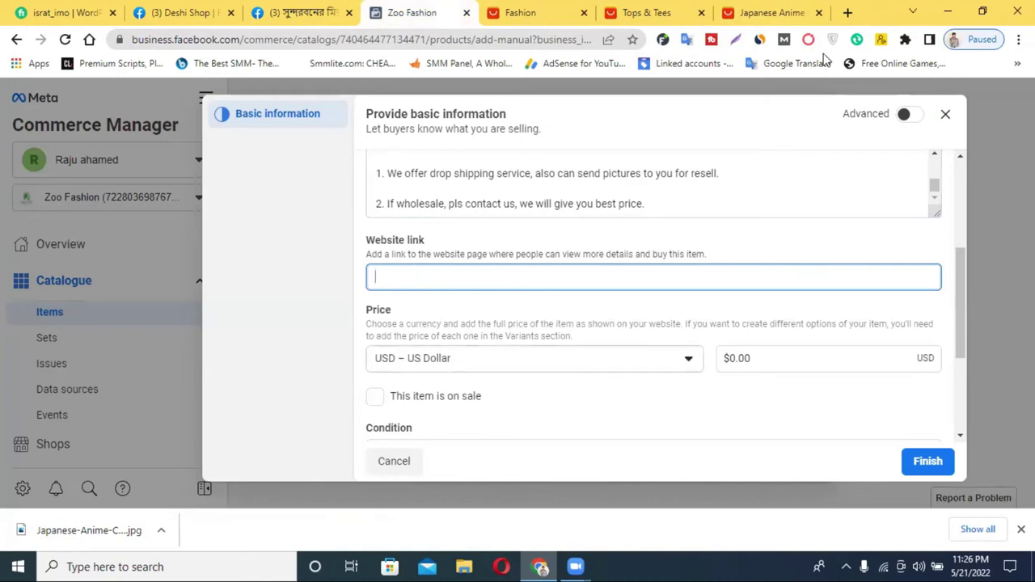
{"action": "left_click", "coordinate": [785, 10]}
{"action": "scroll", "coordinate": [543, 282], "scroll_direction": "up", "scroll_amount": 4}
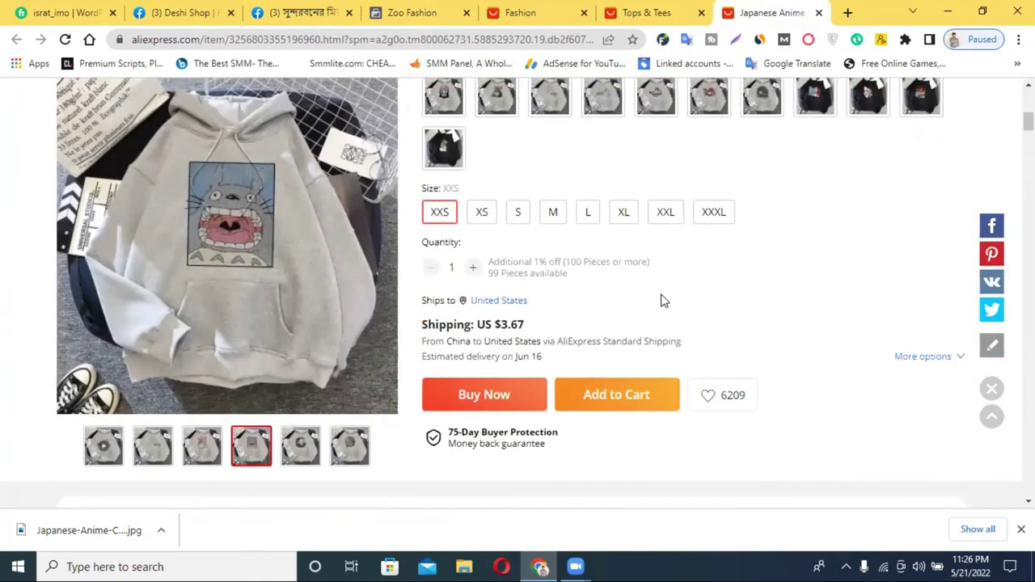
{"action": "scroll", "coordinate": [661, 301], "scroll_direction": "up", "scroll_amount": 3}
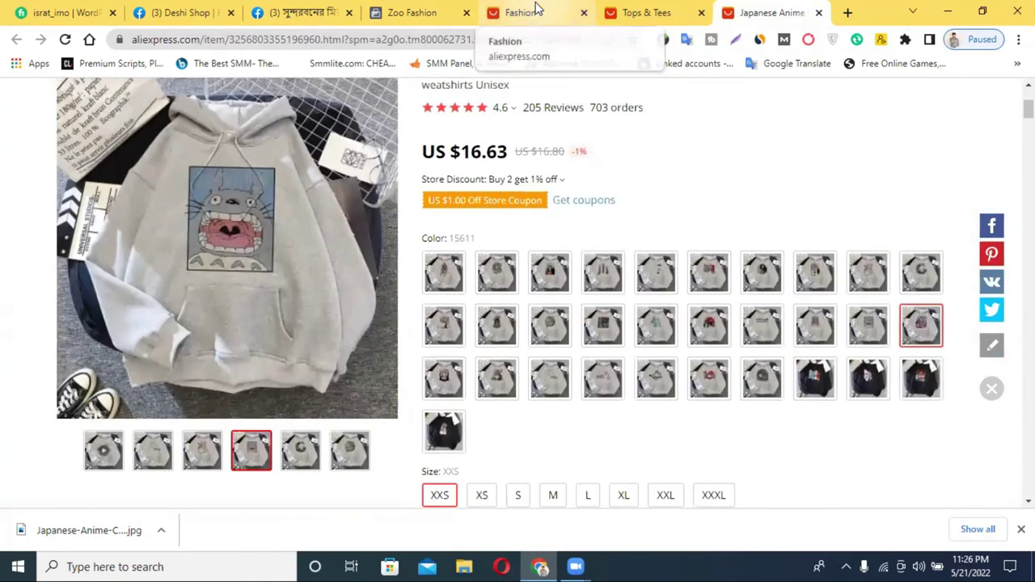
{"action": "left_click", "coordinate": [430, 7]}
{"action": "left_click", "coordinate": [774, 360]}
{"action": "type", "text": "1"}
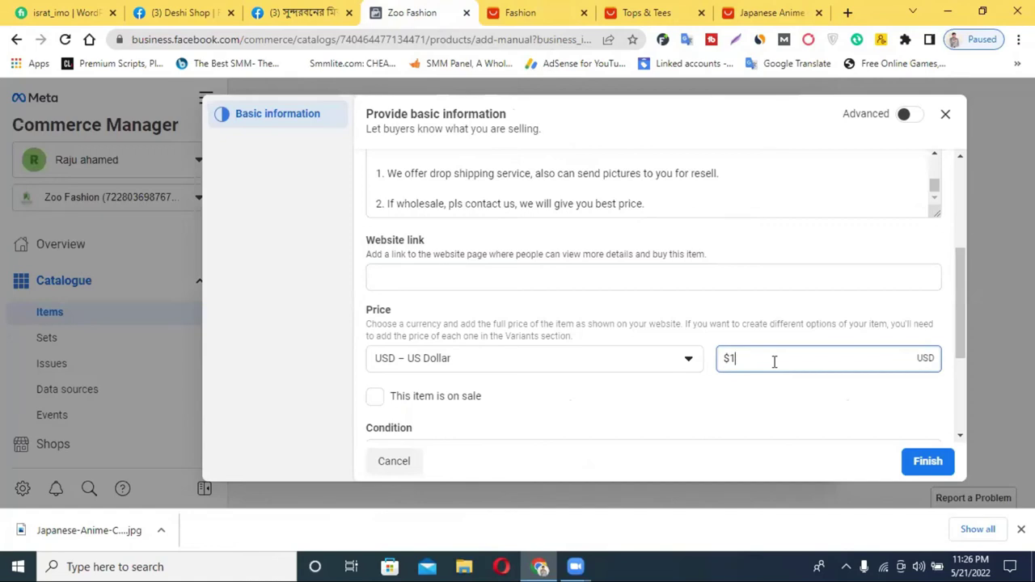
{"action": "type", "text": "16.63"}
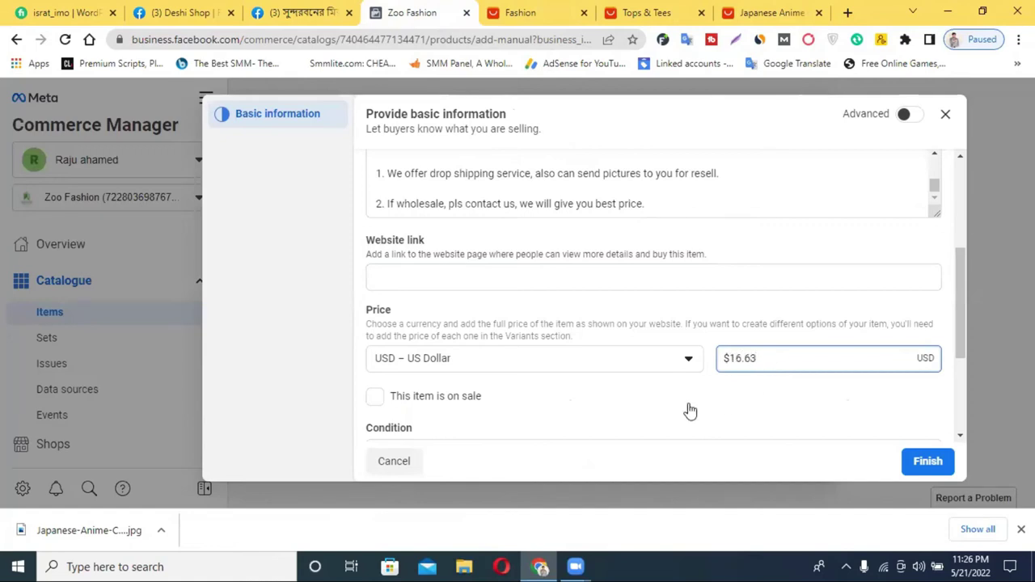
- Mark the new item as on sale, checking the hoodie's regular and discounted prices on its AliExpress page
{"action": "scroll", "coordinate": [647, 394], "scroll_direction": "down", "scroll_amount": 1}
{"action": "left_click", "coordinate": [374, 325]}
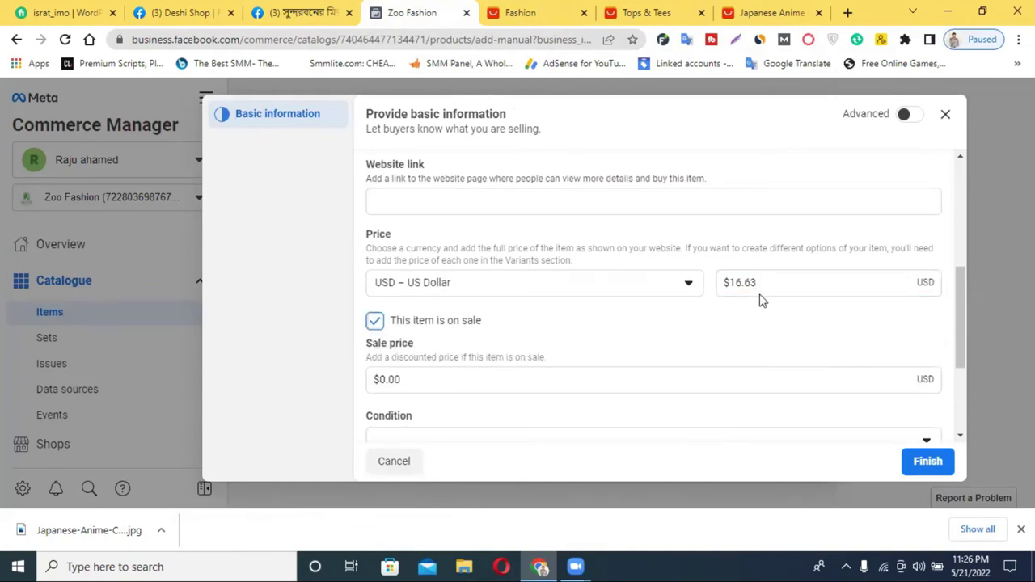
{"action": "left_click", "coordinate": [773, 12]}
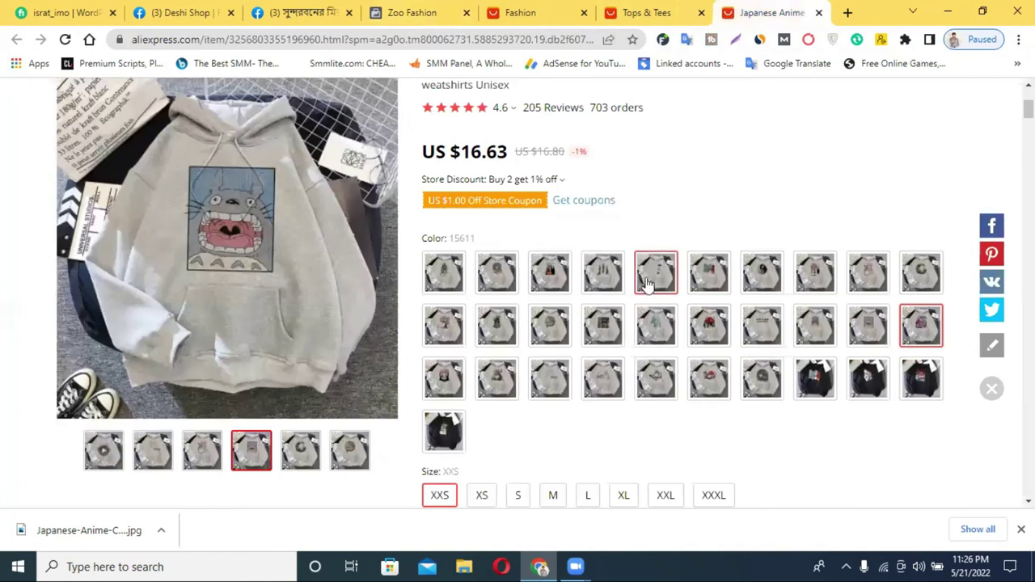
{"action": "scroll", "coordinate": [647, 286], "scroll_direction": "up", "scroll_amount": 3}
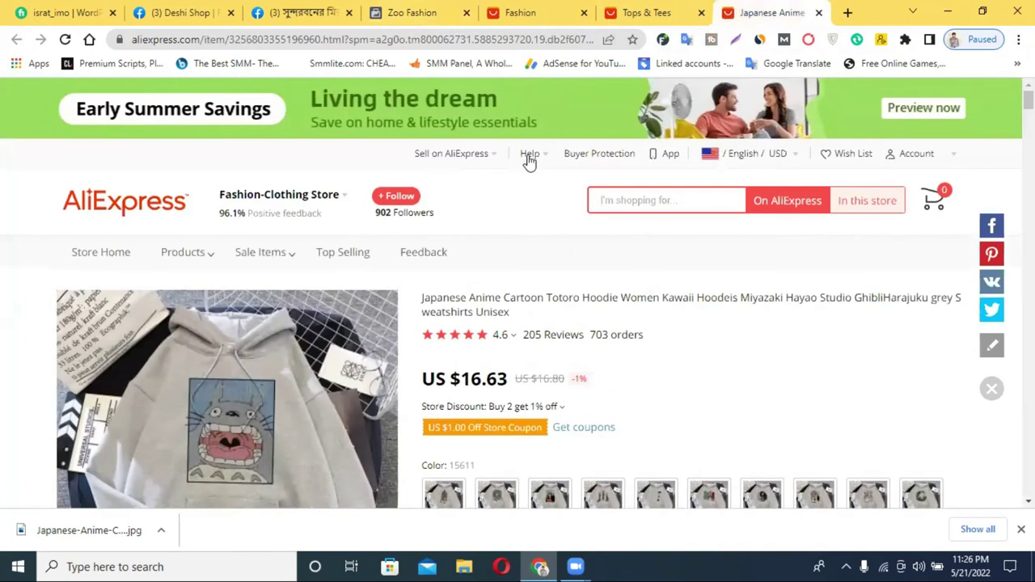
{"action": "left_click", "coordinate": [538, 12]}
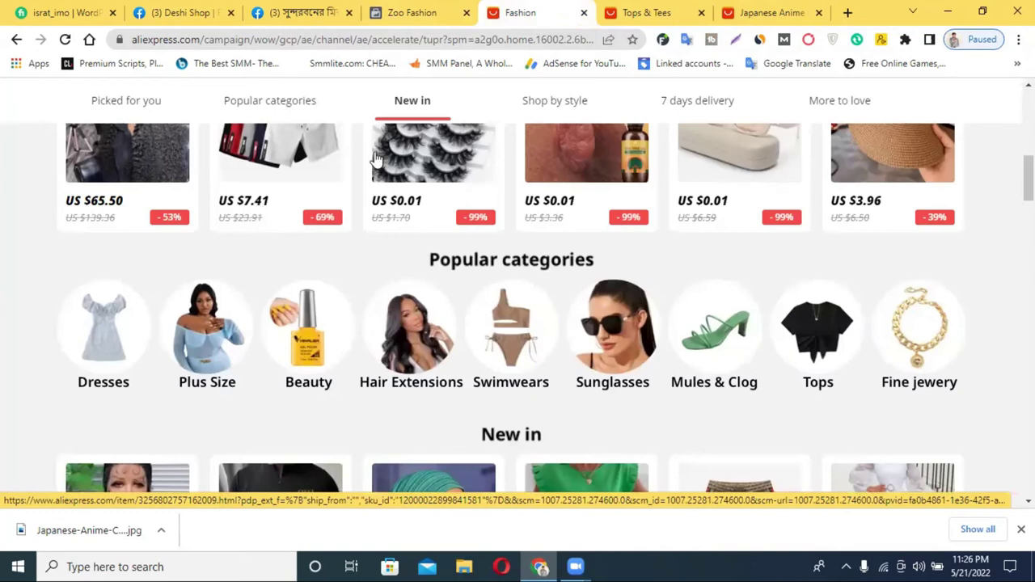
{"action": "left_click", "coordinate": [420, 11]}
{"action": "left_click", "coordinate": [374, 323]}
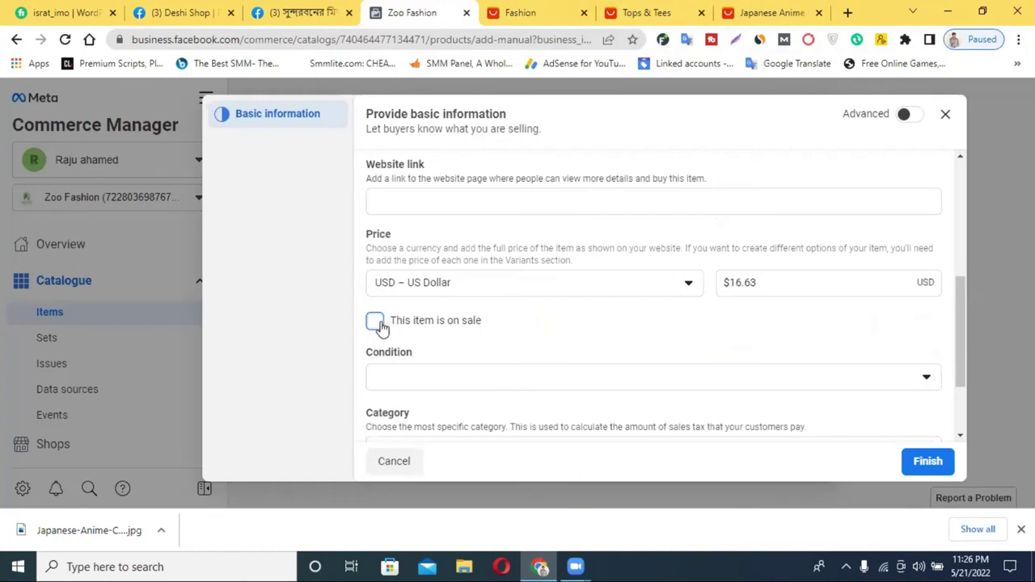
{"action": "left_click", "coordinate": [377, 325]}
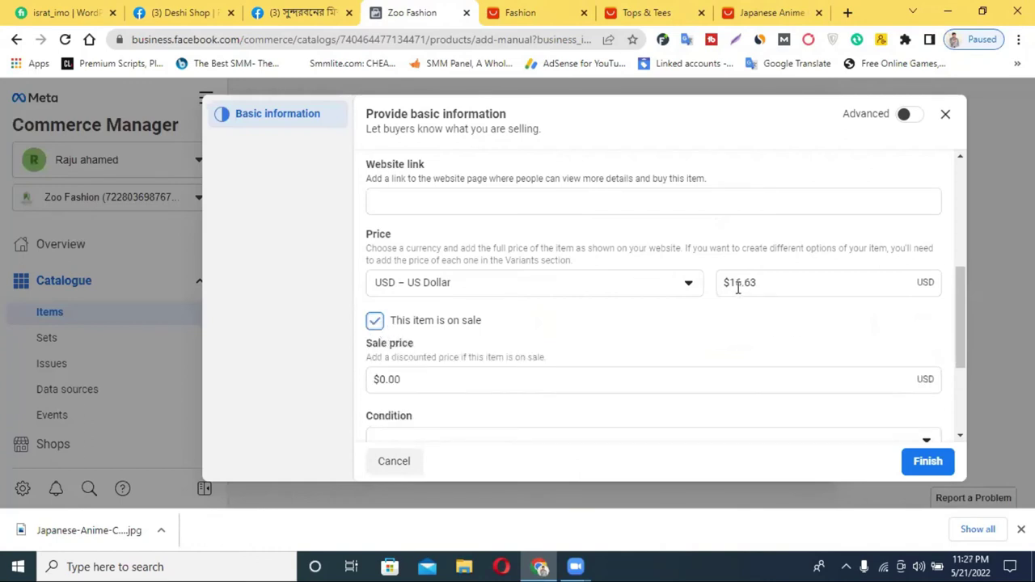
- Set the item's regular price to 26.63 US dollars and its sale price to 16.63 US dollars
{"action": "left_click_drag", "start_coordinate": [736, 285], "coordinate": [725, 283]}
{"action": "type", "text": "2"}
{"action": "left_click", "coordinate": [399, 380]}
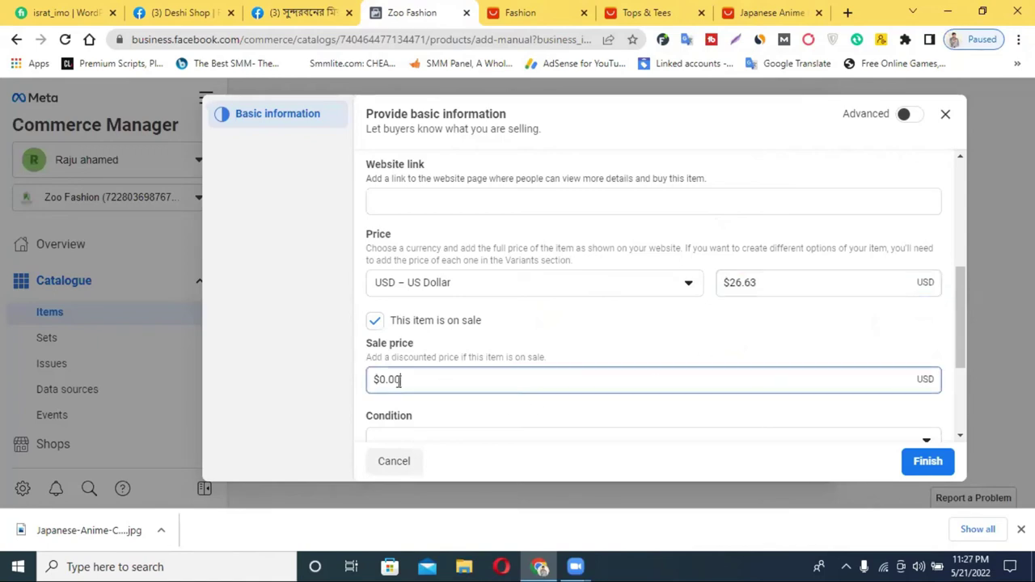
{"action": "left_click_drag", "start_coordinate": [402, 379], "coordinate": [383, 373]}
{"action": "type", "text": "16"}
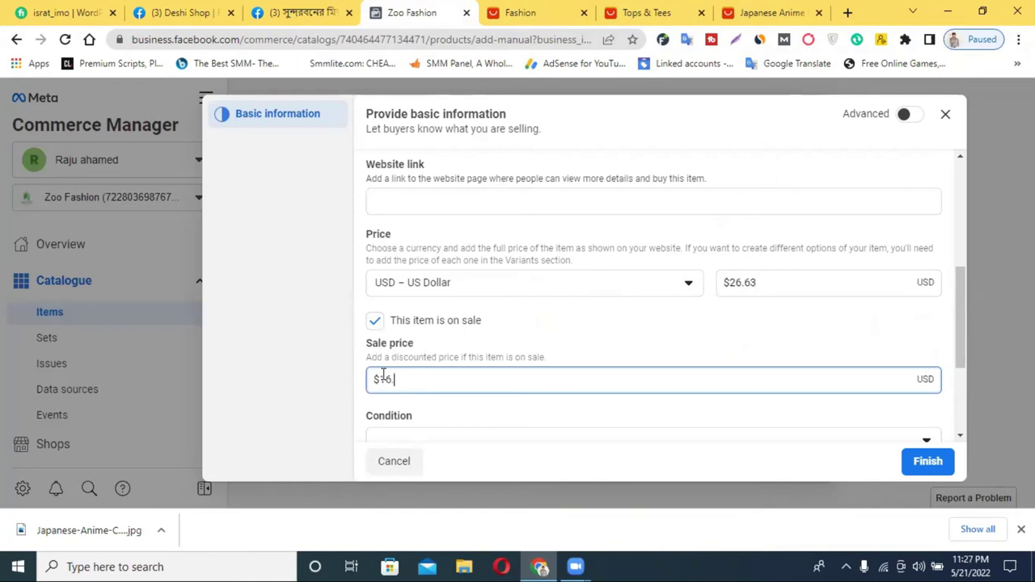
{"action": "type", "text": ".63"}
- Set the item's condition to New
{"action": "scroll", "coordinate": [728, 291], "scroll_direction": "down", "scroll_amount": 1}
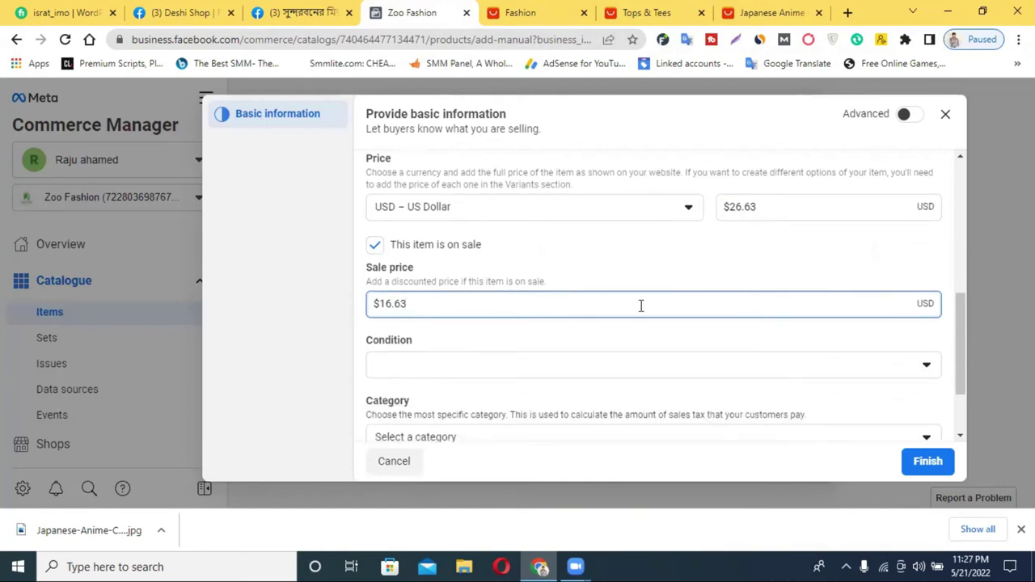
{"action": "left_click", "coordinate": [436, 376]}
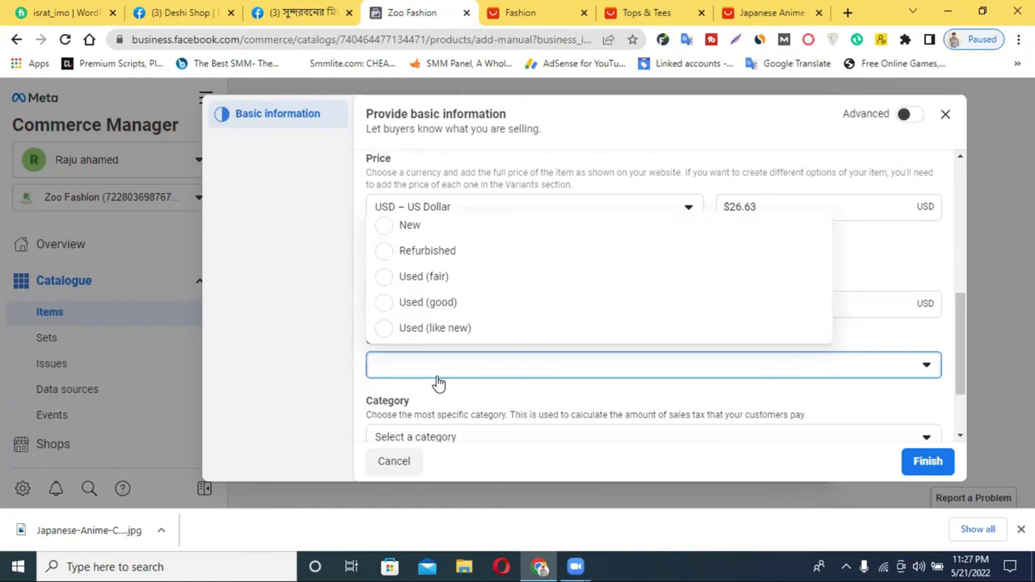
{"action": "left_click", "coordinate": [404, 228]}
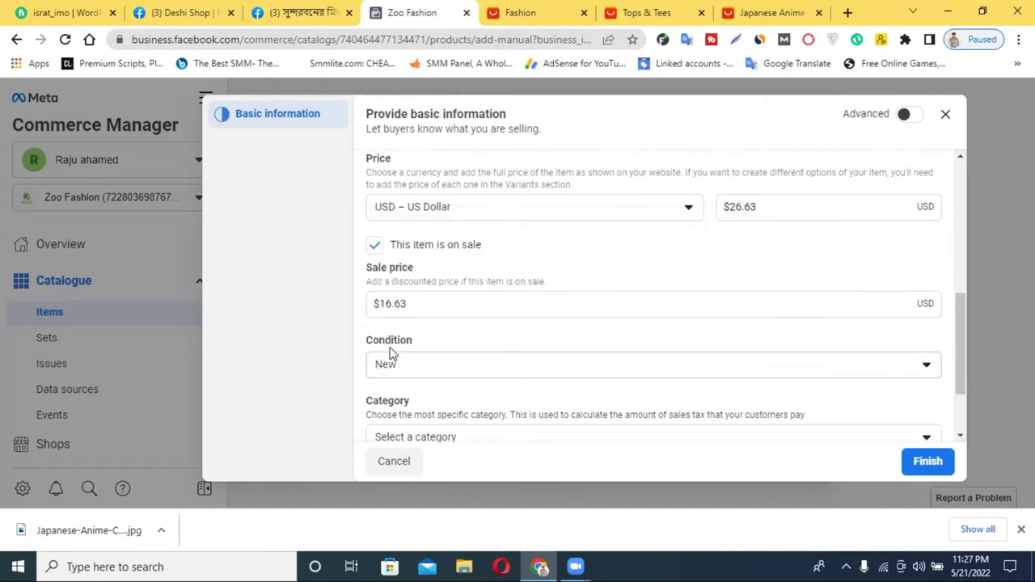
{"action": "left_click", "coordinate": [422, 370]}
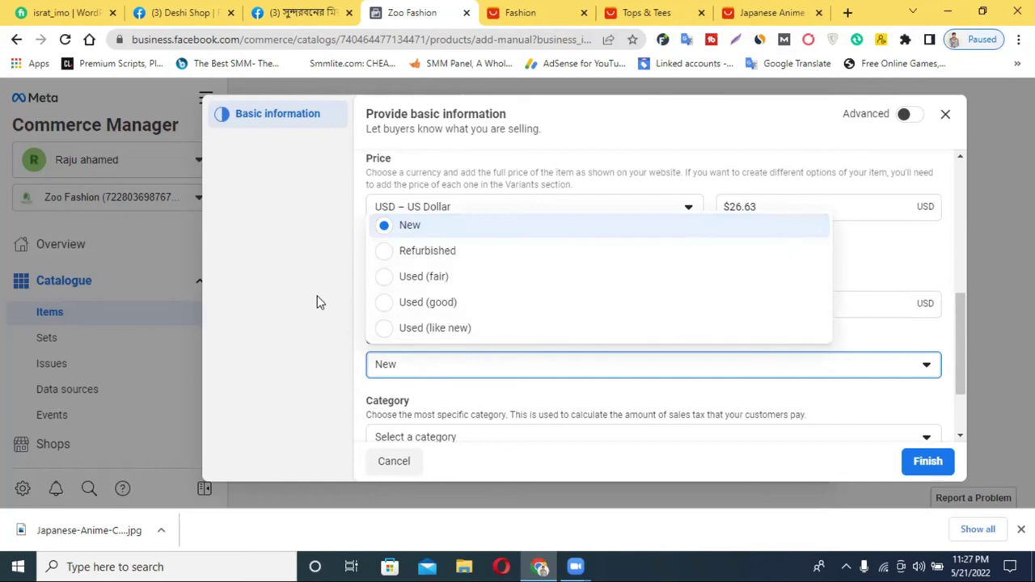
{"action": "left_click", "coordinate": [419, 365]}
- Search the item categories for "shopping" and choose Shopping basket covers under Baby products > Baby health and safety > Baby safety
{"action": "scroll", "coordinate": [607, 351], "scroll_direction": "down", "scroll_amount": 1}
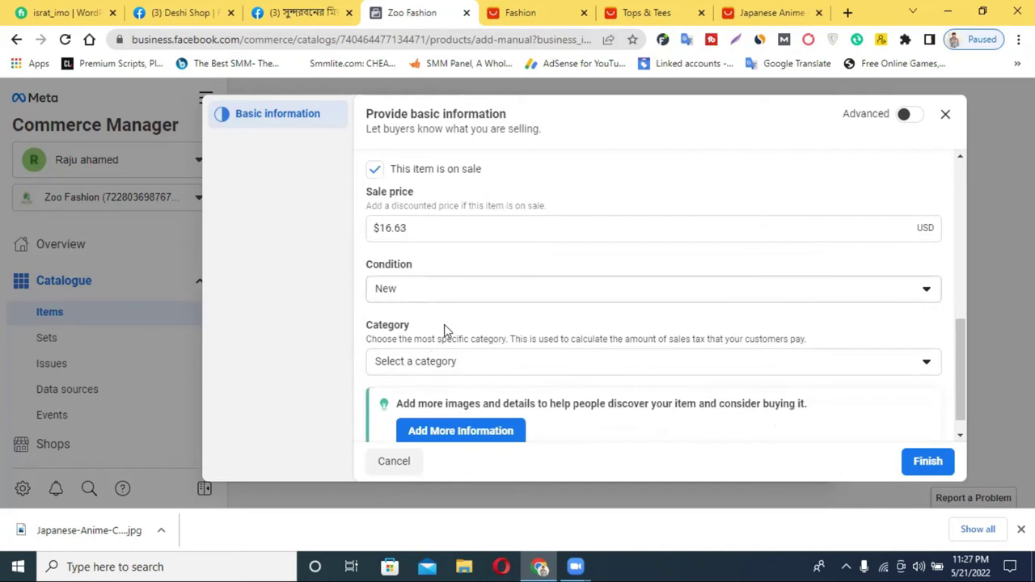
{"action": "left_click", "coordinate": [446, 363]}
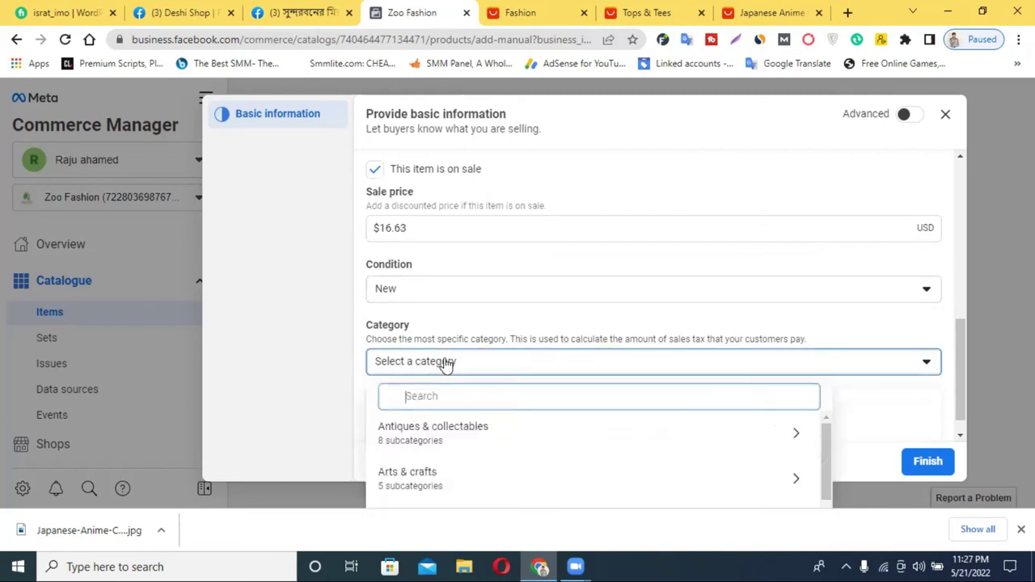
{"action": "scroll", "coordinate": [536, 451], "scroll_direction": "down", "scroll_amount": 3}
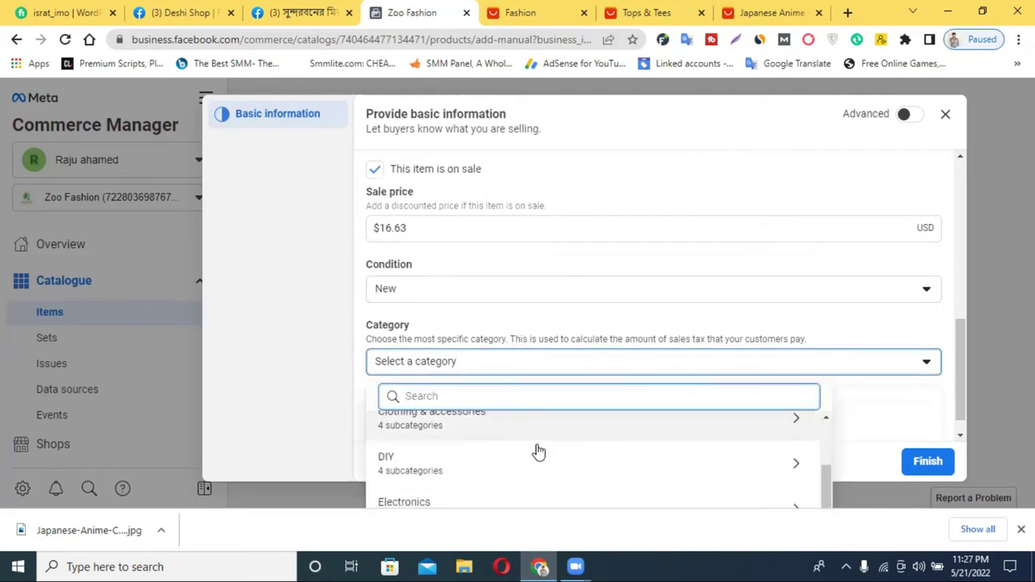
{"action": "scroll", "coordinate": [538, 451], "scroll_direction": "down", "scroll_amount": 2}
{"action": "scroll", "coordinate": [834, 307], "scroll_direction": "down", "scroll_amount": 1}
{"action": "scroll", "coordinate": [524, 455], "scroll_direction": "down", "scroll_amount": 1}
{"action": "scroll", "coordinate": [525, 454], "scroll_direction": "down", "scroll_amount": 2}
{"action": "scroll", "coordinate": [502, 456], "scroll_direction": "down", "scroll_amount": 2}
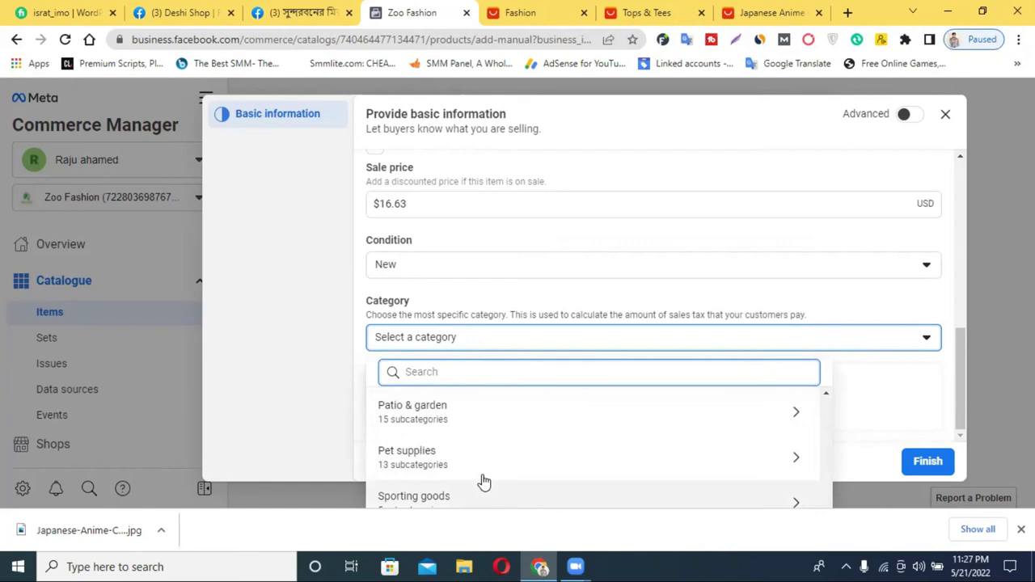
{"action": "scroll", "coordinate": [478, 477], "scroll_direction": "up", "scroll_amount": 2}
{"action": "type", "text": "s"}
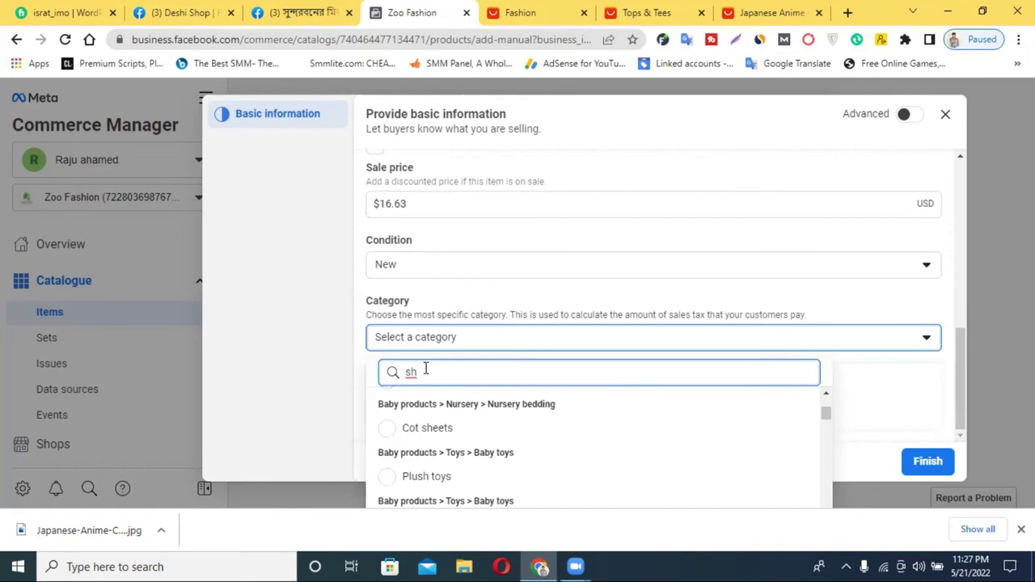
{"action": "type", "text": "hopping"}
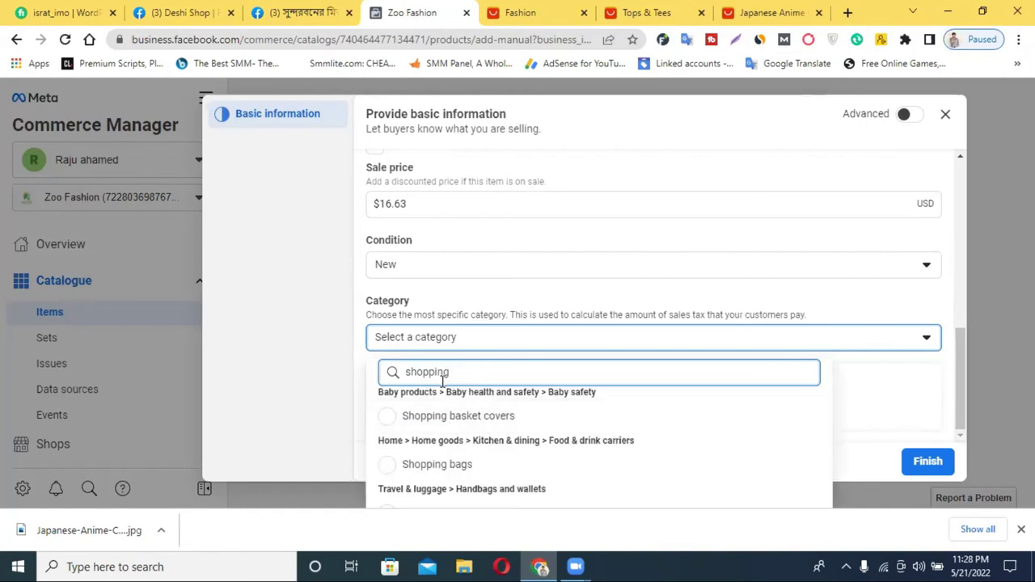
{"action": "left_click", "coordinate": [408, 417]}
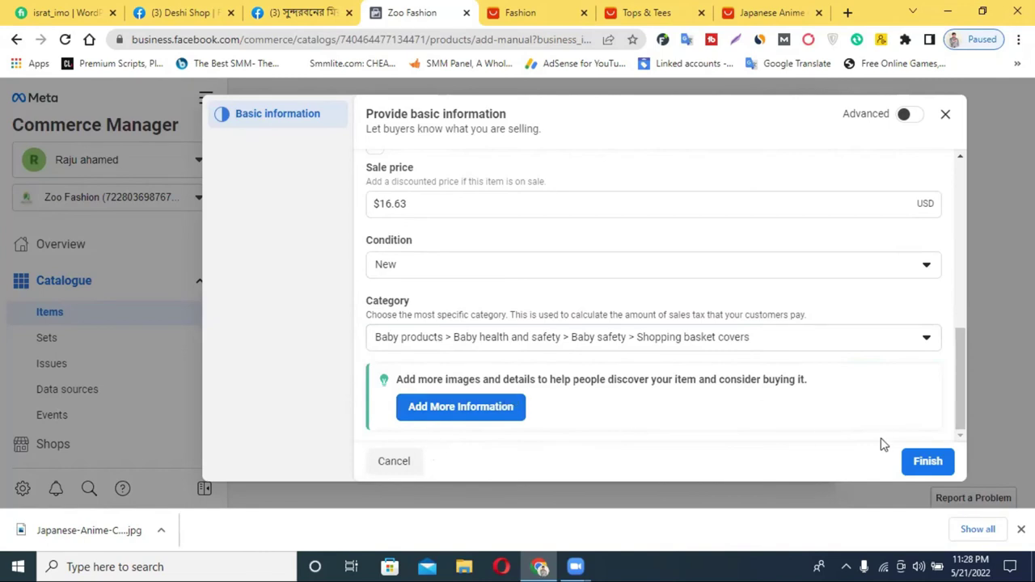
- Try to finish the item, and fill its website link with the address of the hoodie's AliExpress page
{"action": "left_click", "coordinate": [927, 462]}
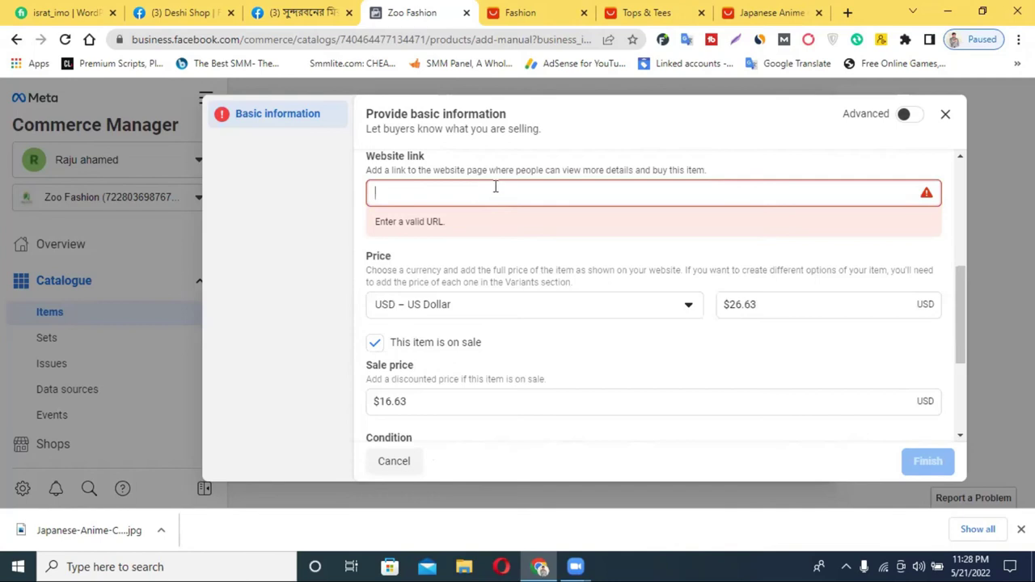
{"action": "left_click", "coordinate": [761, 12]}
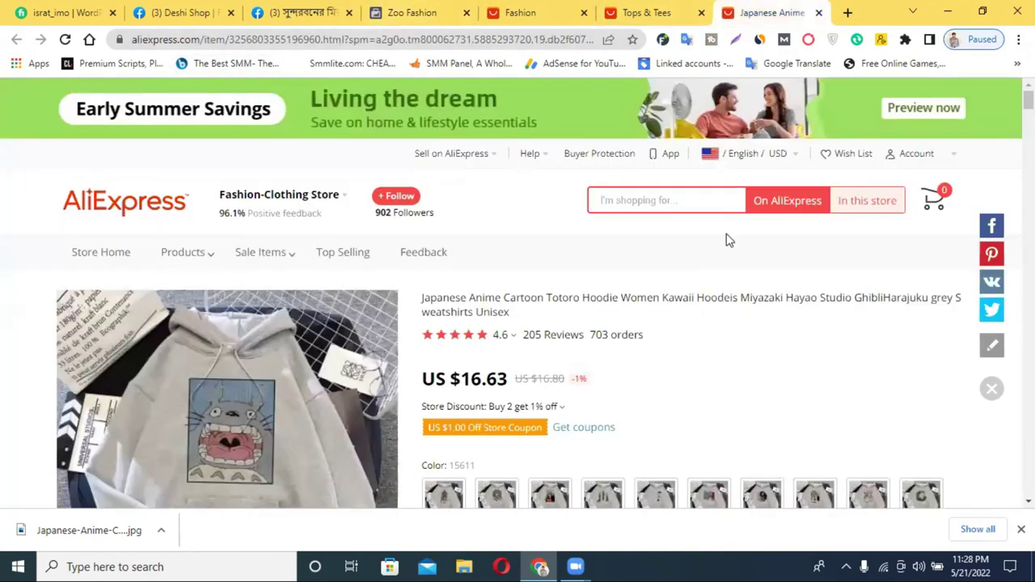
{"action": "left_click", "coordinate": [365, 41]}
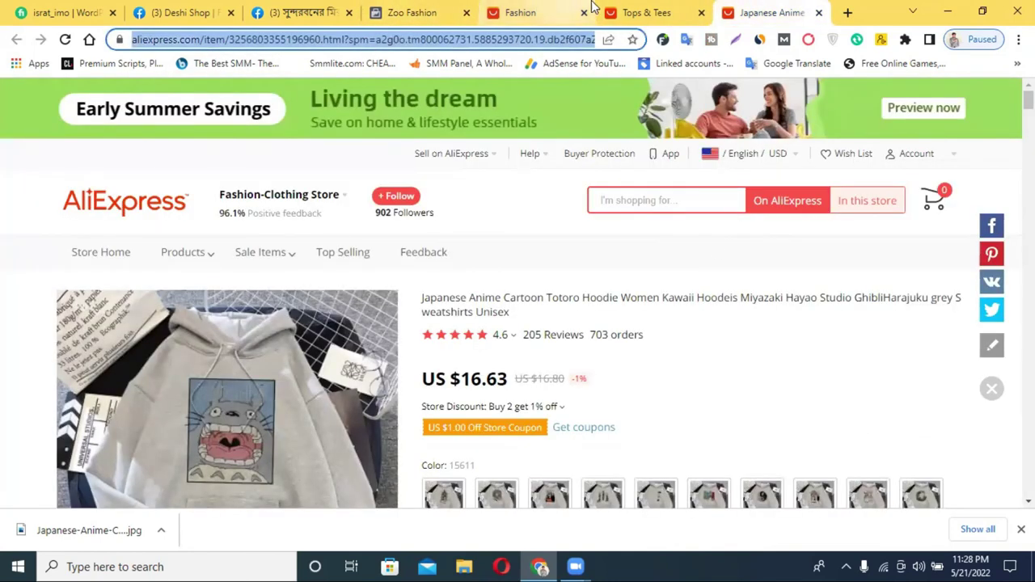
{"action": "left_click", "coordinate": [413, 13]}
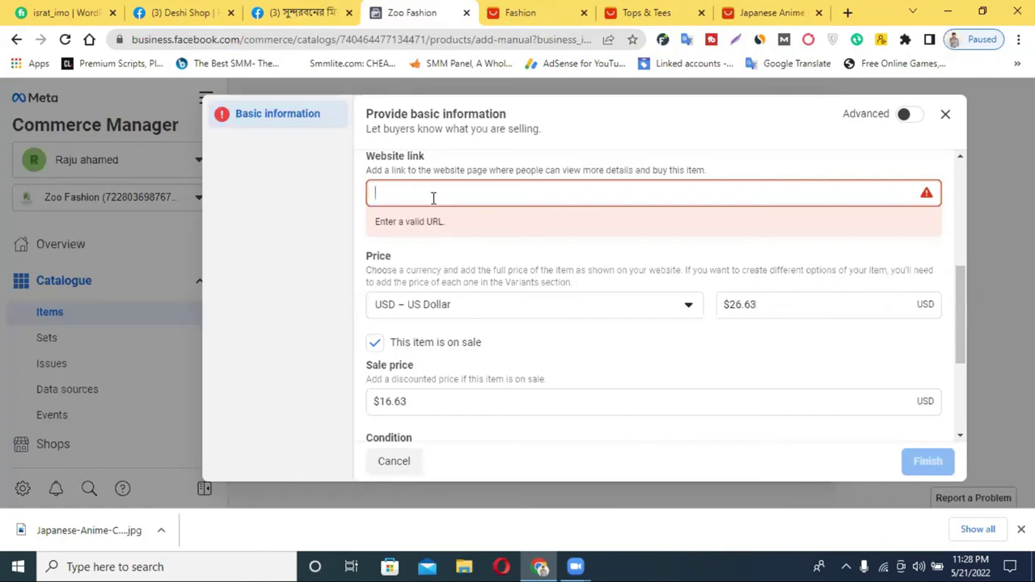
{"action": "key", "text": "ctrl+v"}
- Open the advanced form for adding more item information and enter Zoo Fashion as the brand
{"action": "scroll", "coordinate": [615, 331], "scroll_direction": "down", "scroll_amount": 3}
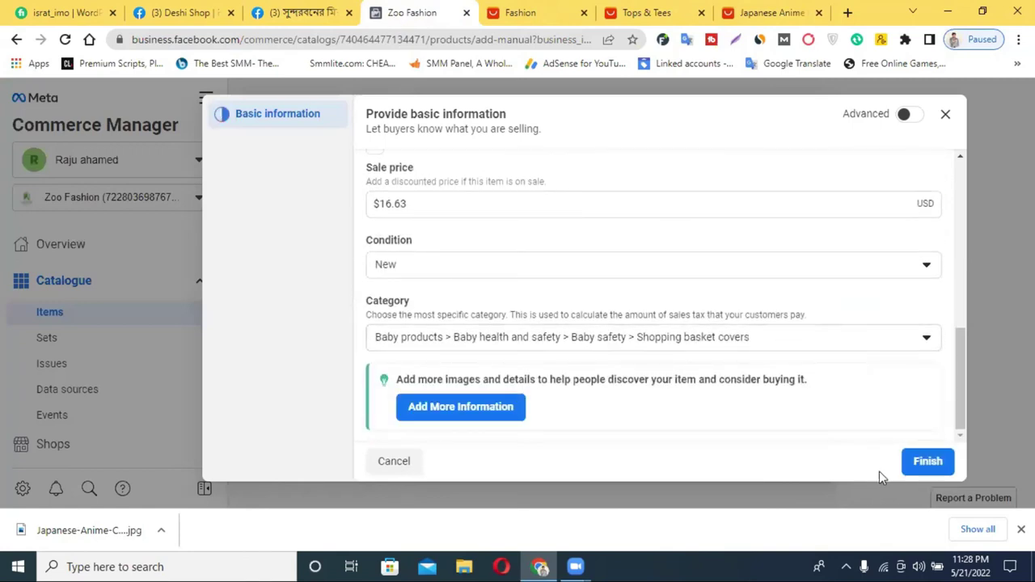
{"action": "left_click", "coordinate": [440, 409]}
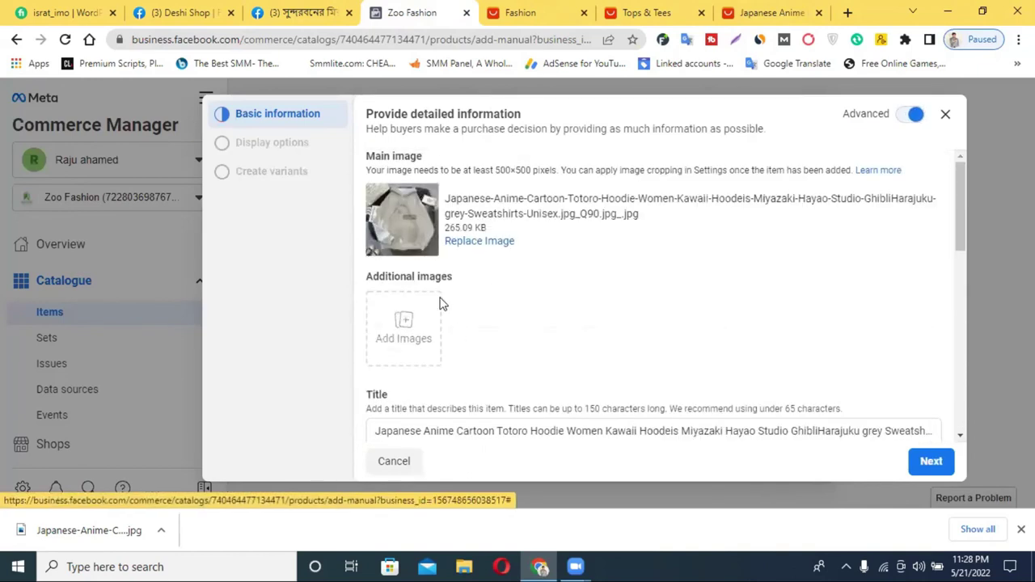
{"action": "scroll", "coordinate": [441, 303], "scroll_direction": "down", "scroll_amount": 10}
{"action": "scroll", "coordinate": [429, 331], "scroll_direction": "up", "scroll_amount": 1}
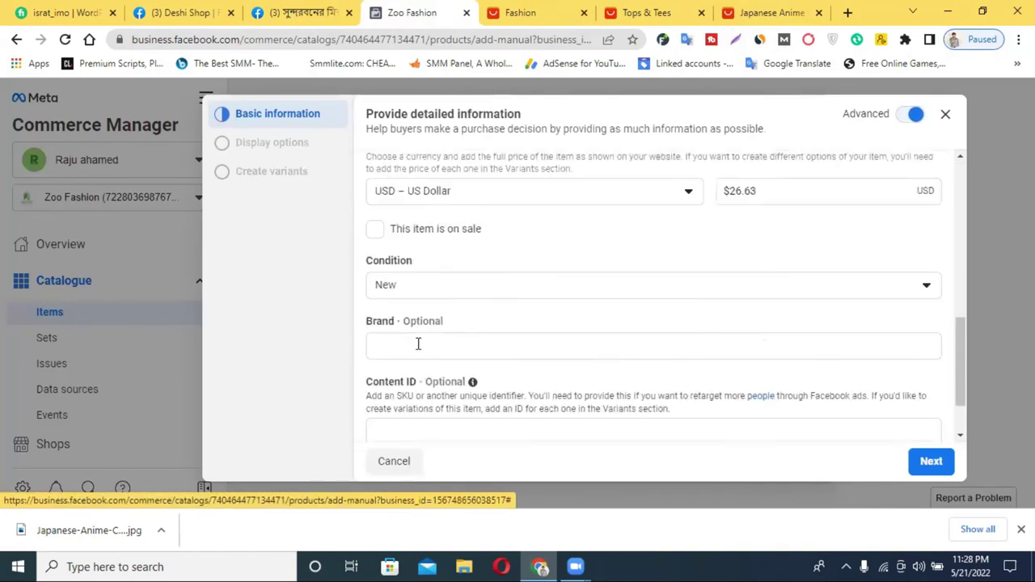
{"action": "left_click", "coordinate": [388, 343]}
{"action": "scroll", "coordinate": [499, 343], "scroll_direction": "down", "scroll_amount": 1}
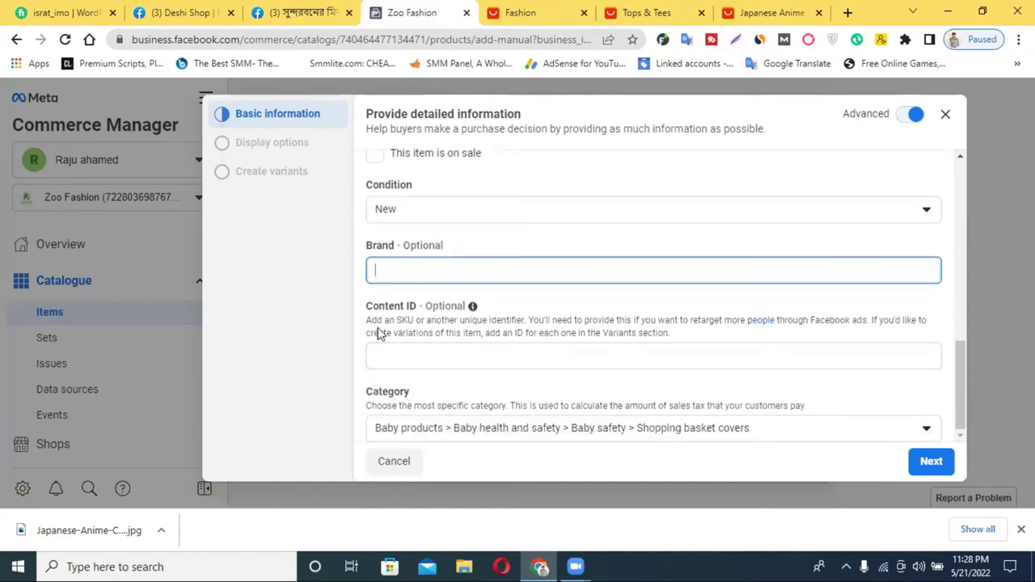
{"action": "scroll", "coordinate": [455, 356], "scroll_direction": "up", "scroll_amount": 4}
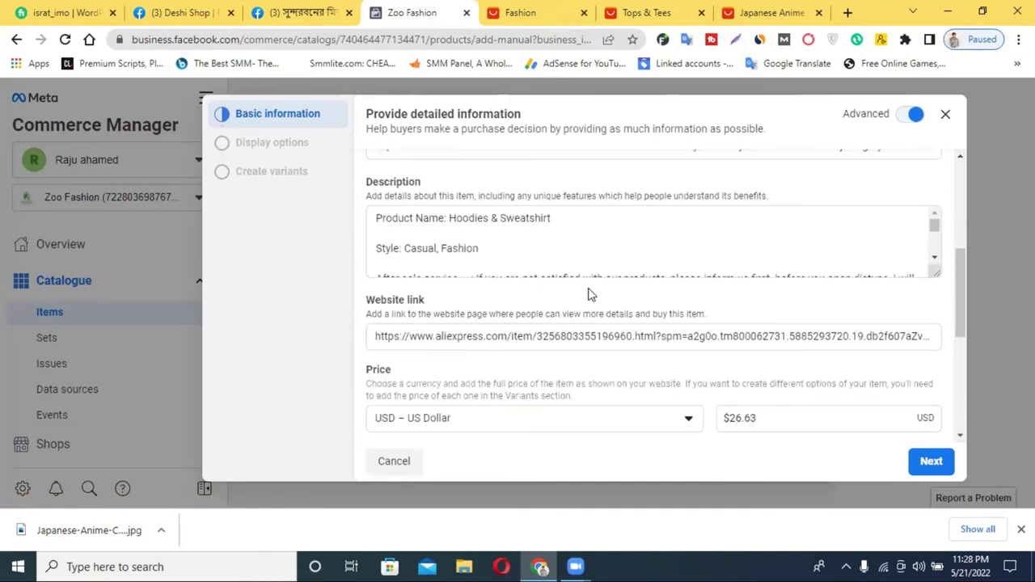
{"action": "scroll", "coordinate": [582, 294], "scroll_direction": "up", "scroll_amount": 4}
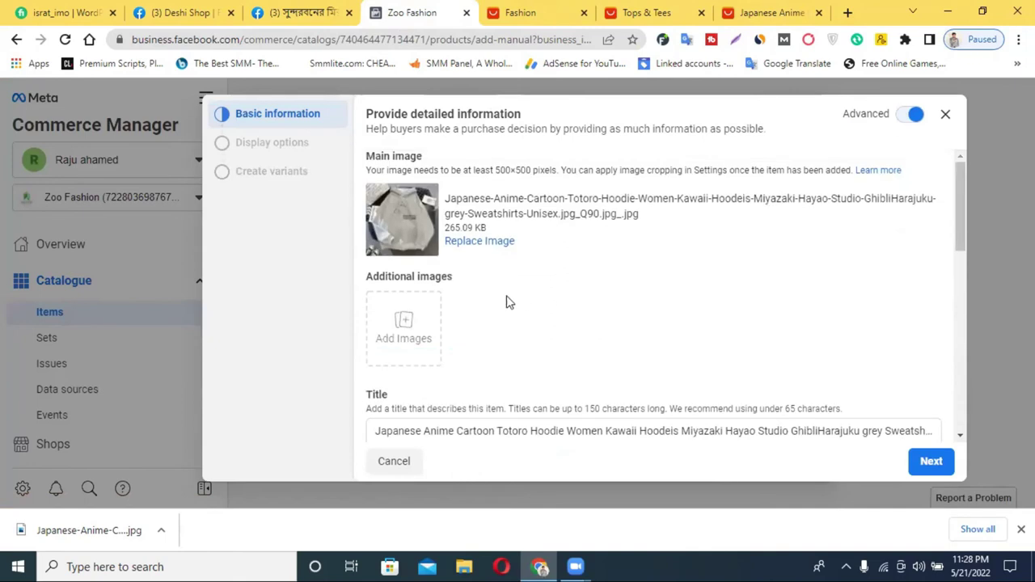
{"action": "scroll", "coordinate": [526, 324], "scroll_direction": "down", "scroll_amount": 8}
{"action": "left_click", "coordinate": [386, 271]}
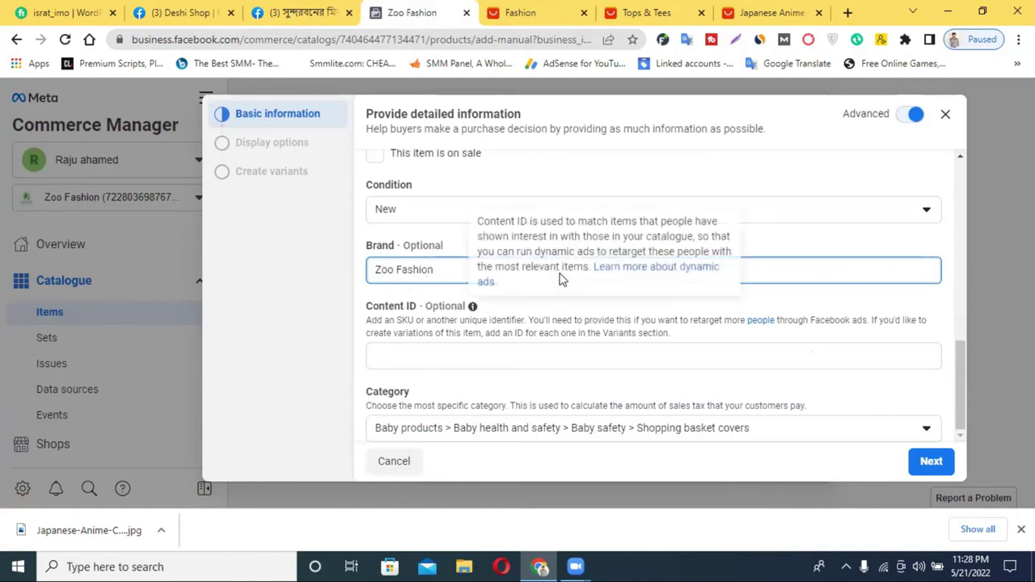
{"action": "left_click", "coordinate": [392, 361]}
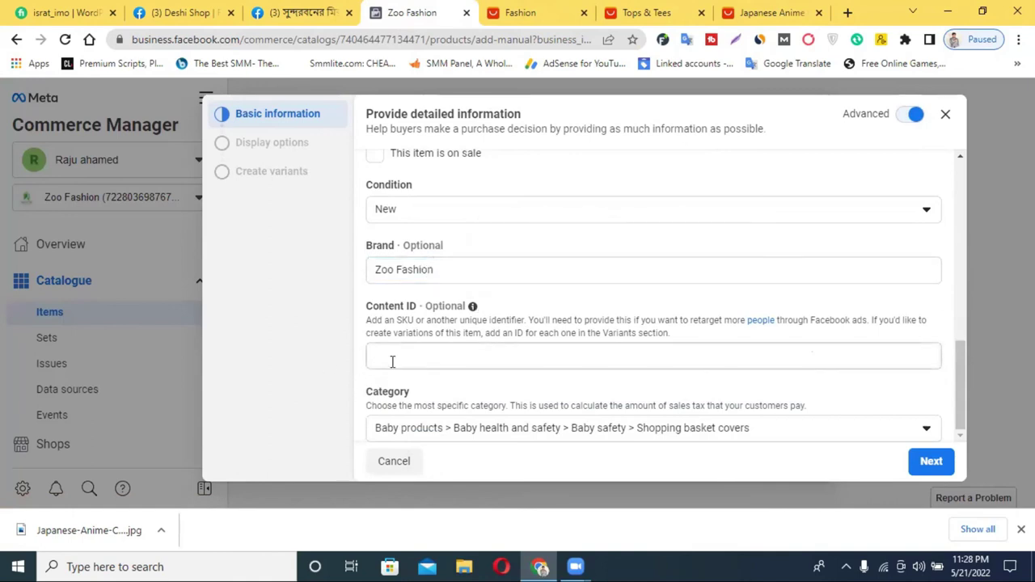
{"action": "left_click", "coordinate": [393, 362]}
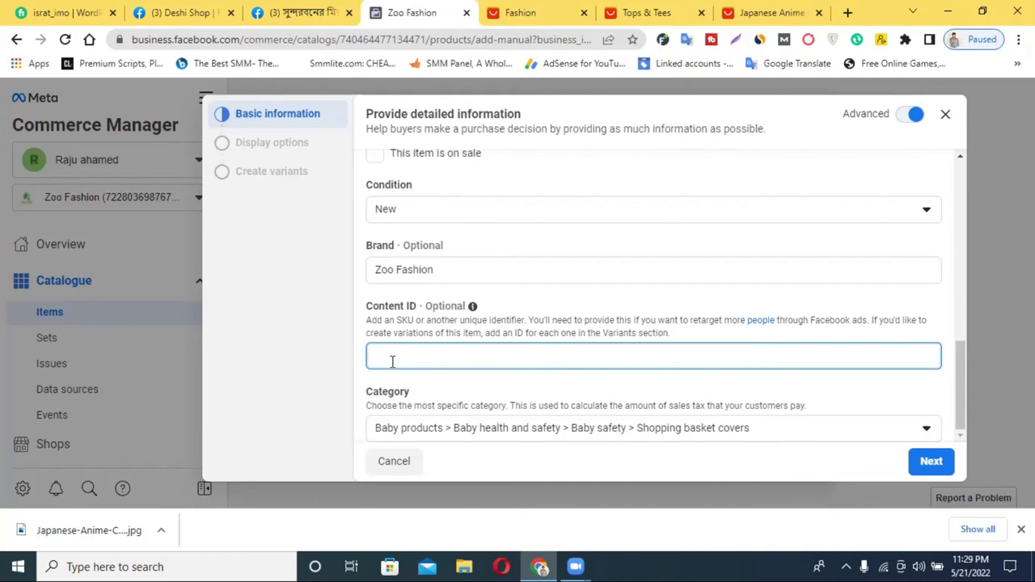
{"action": "left_click", "coordinate": [322, 12]}
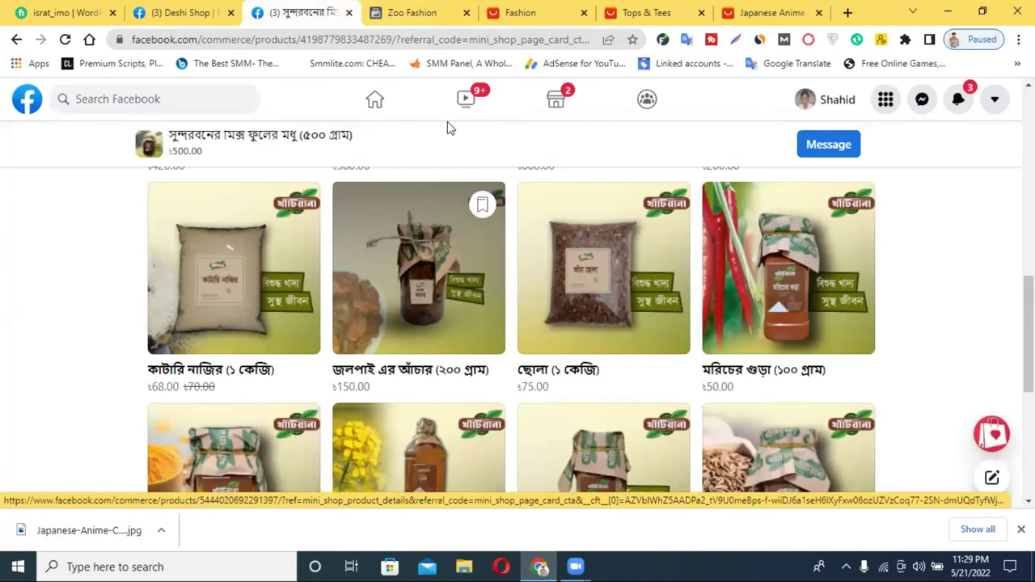
{"action": "left_click", "coordinate": [411, 9]}
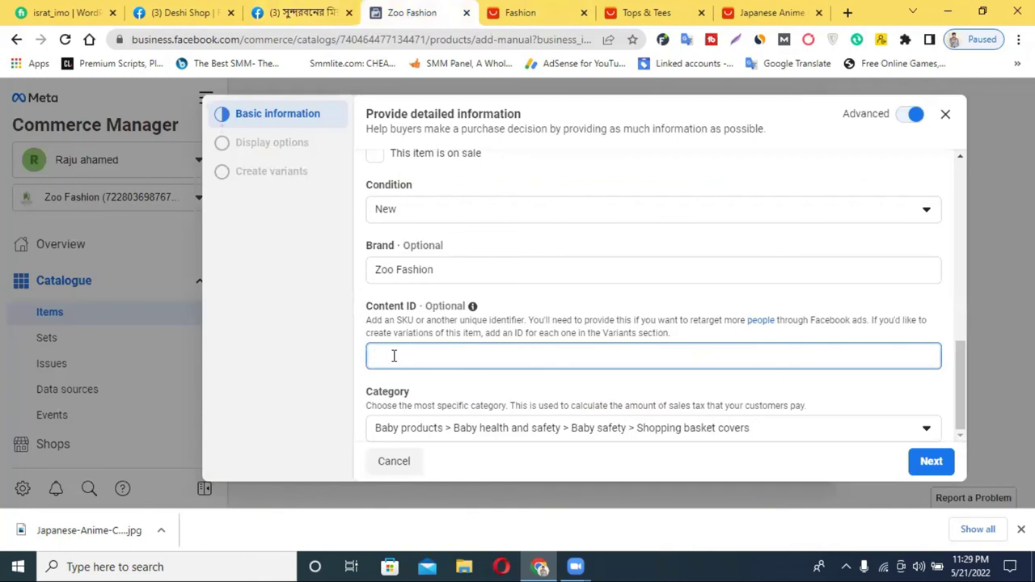
{"action": "type", "text": "#67634675473746"}
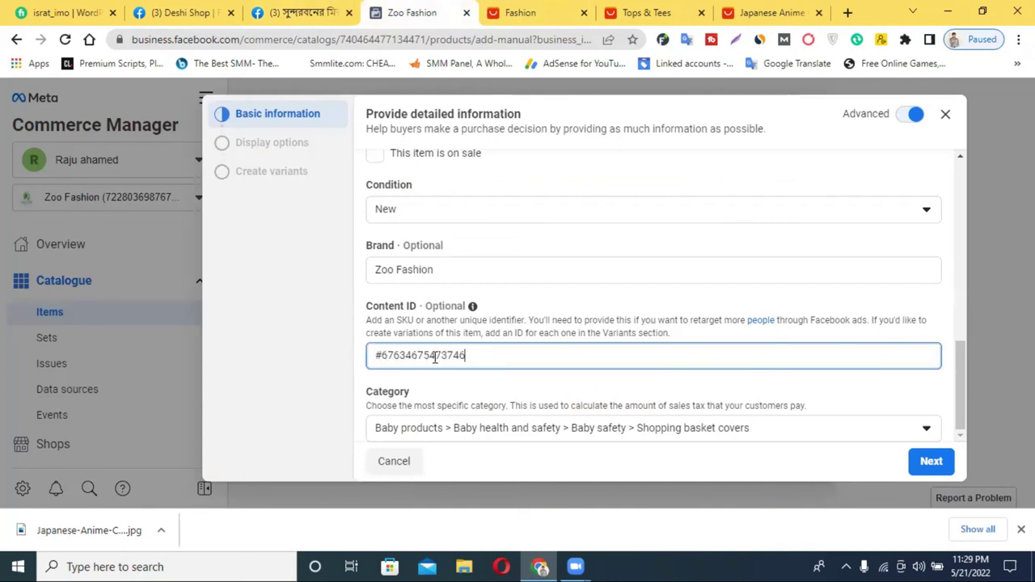
- Append FHDF to the content ID and finish adding the item, keeping it active and in stock and skipping variants
{"action": "type", "text": "FHDF"}
{"action": "scroll", "coordinate": [615, 265], "scroll_direction": "up", "scroll_amount": 15}
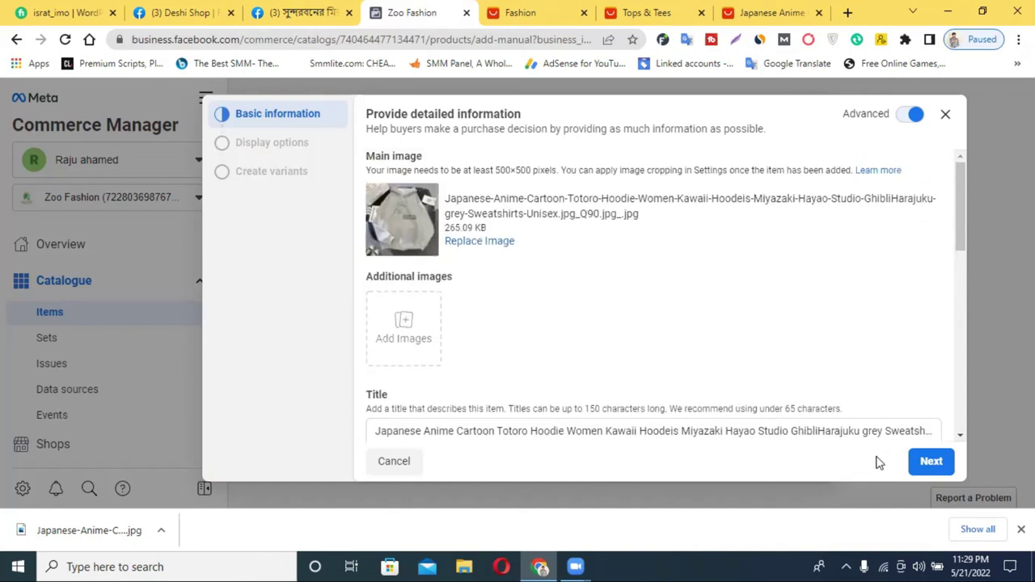
{"action": "left_click", "coordinate": [930, 462]}
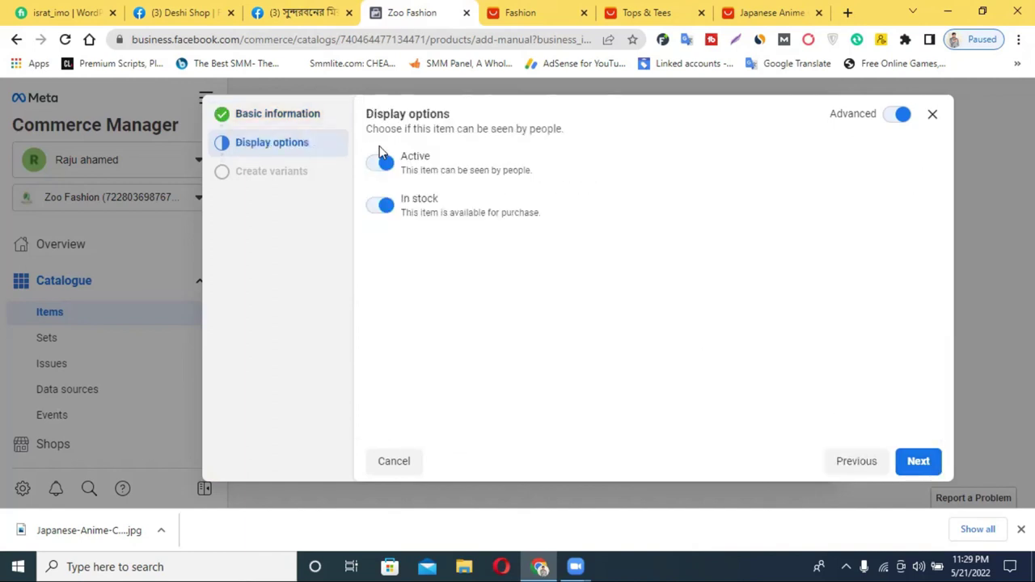
{"action": "left_click", "coordinate": [924, 464]}
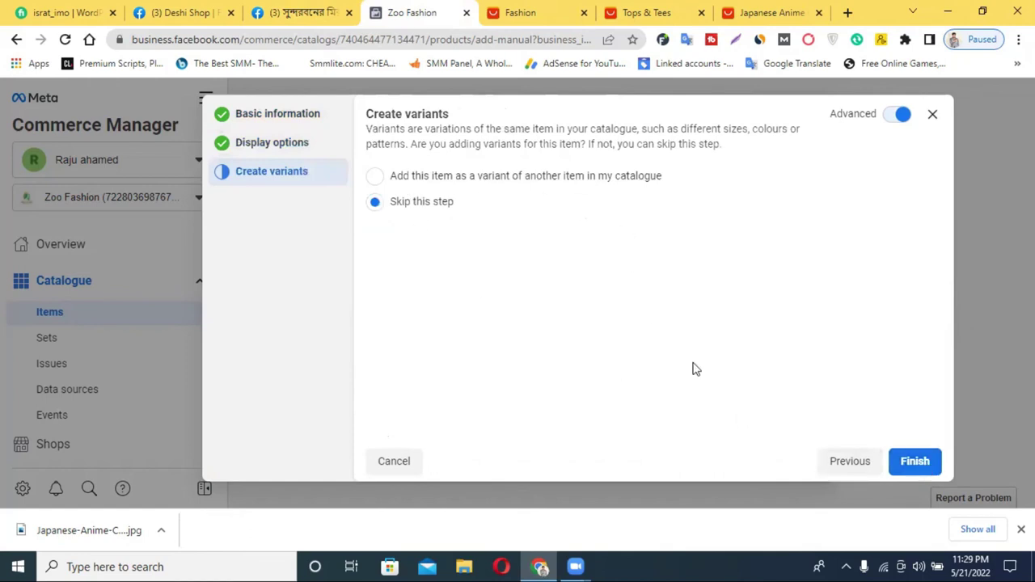
{"action": "left_click", "coordinate": [915, 465]}
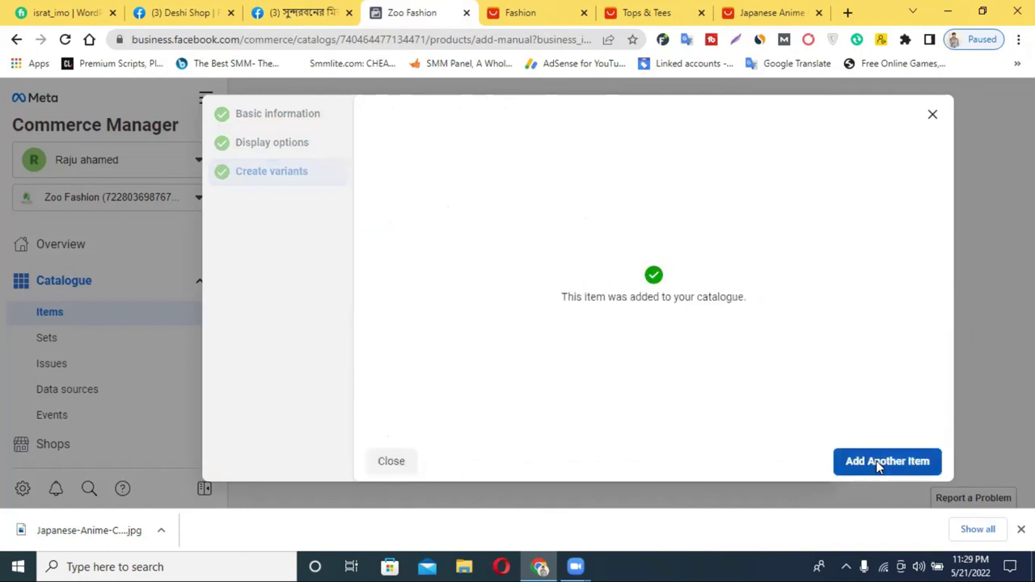
- Quit the form for adding another item and return to the catalogue's item list
{"action": "left_click", "coordinate": [879, 466]}
{"action": "left_click", "coordinate": [945, 114]}
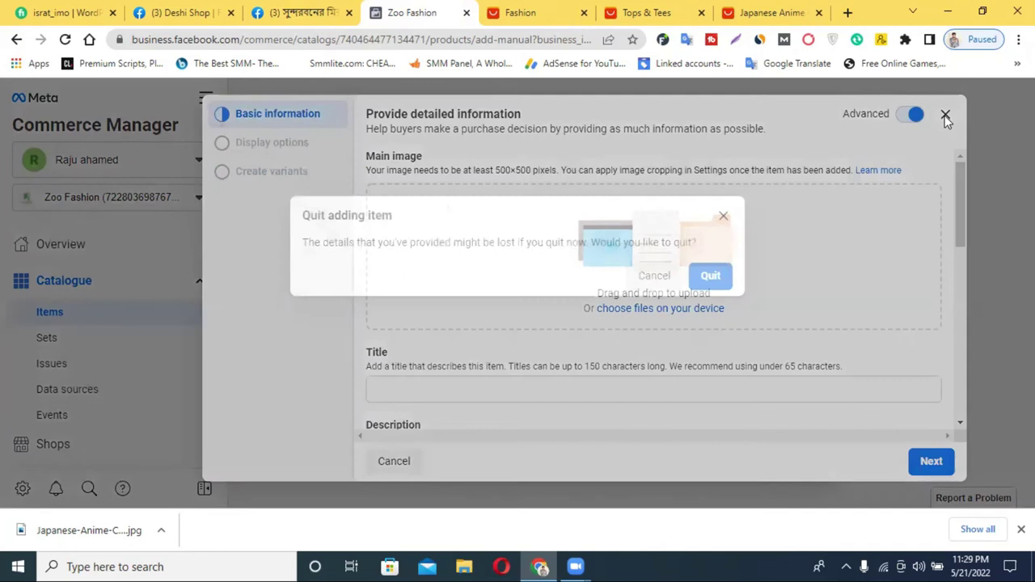
{"action": "left_click", "coordinate": [698, 285]}
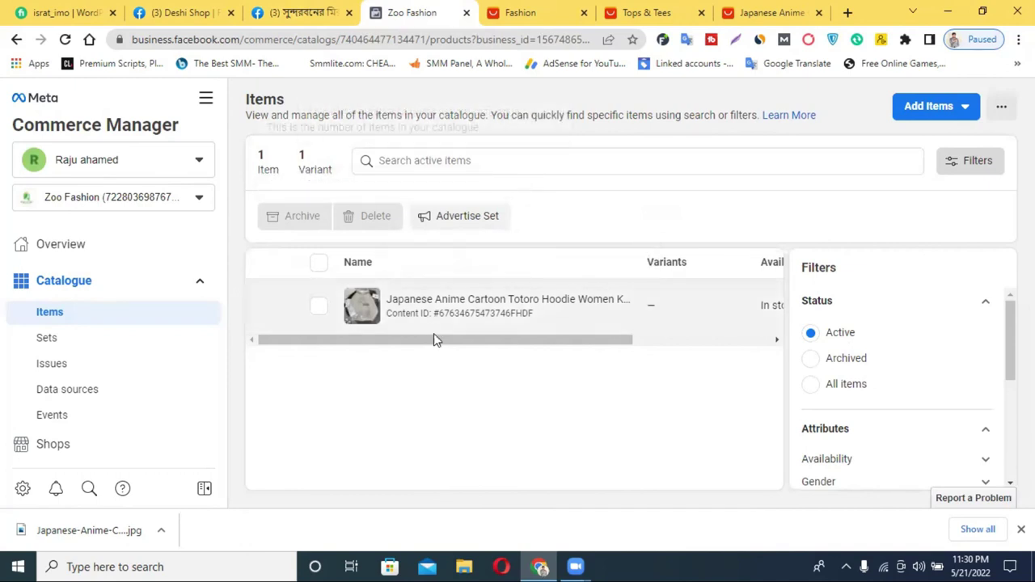
{"action": "left_click_drag", "start_coordinate": [477, 346], "coordinate": [426, 369]}
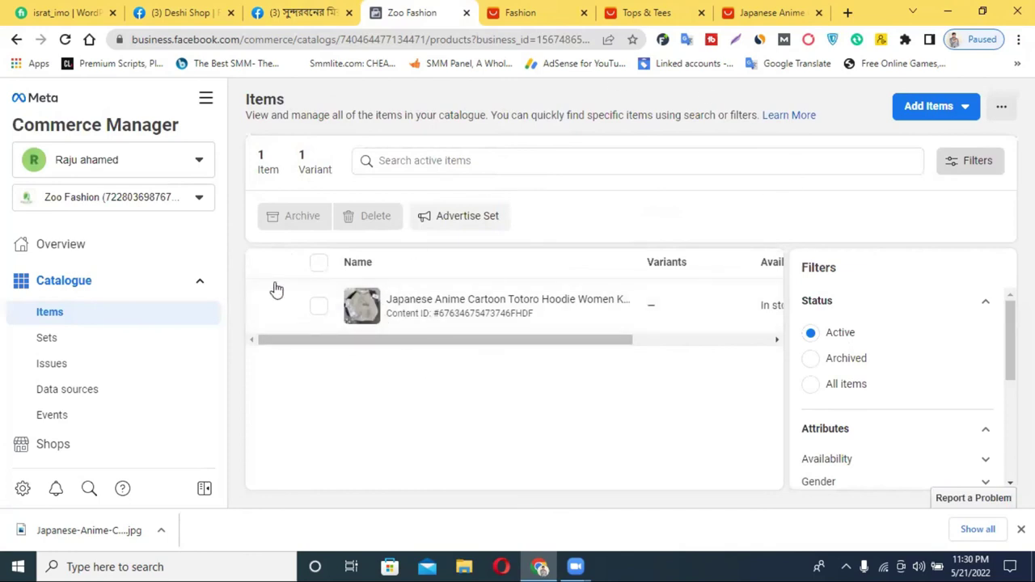
{"action": "left_click", "coordinate": [936, 109]}
{"action": "left_click", "coordinate": [1001, 111]}
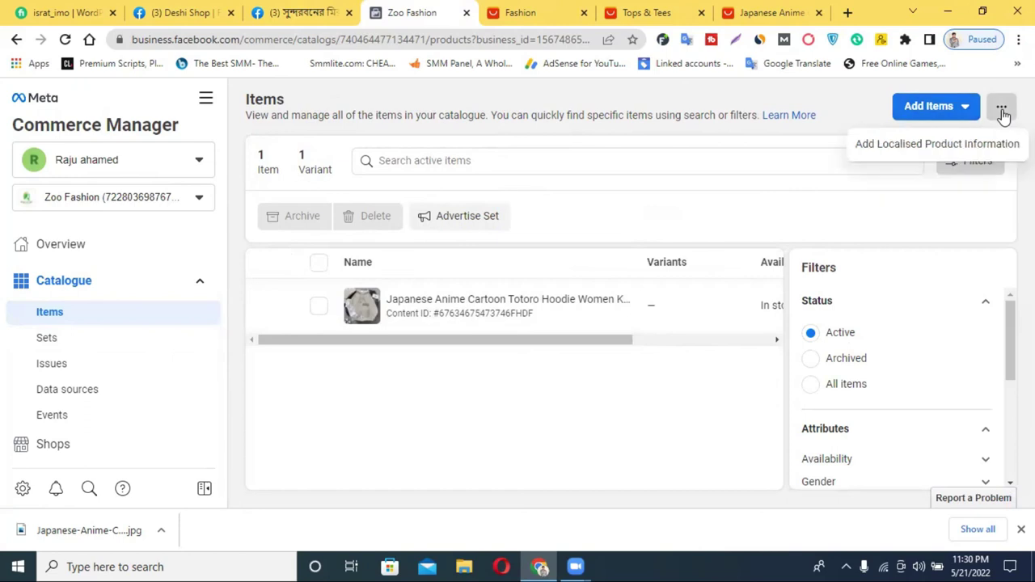
{"action": "left_click", "coordinate": [65, 337]}
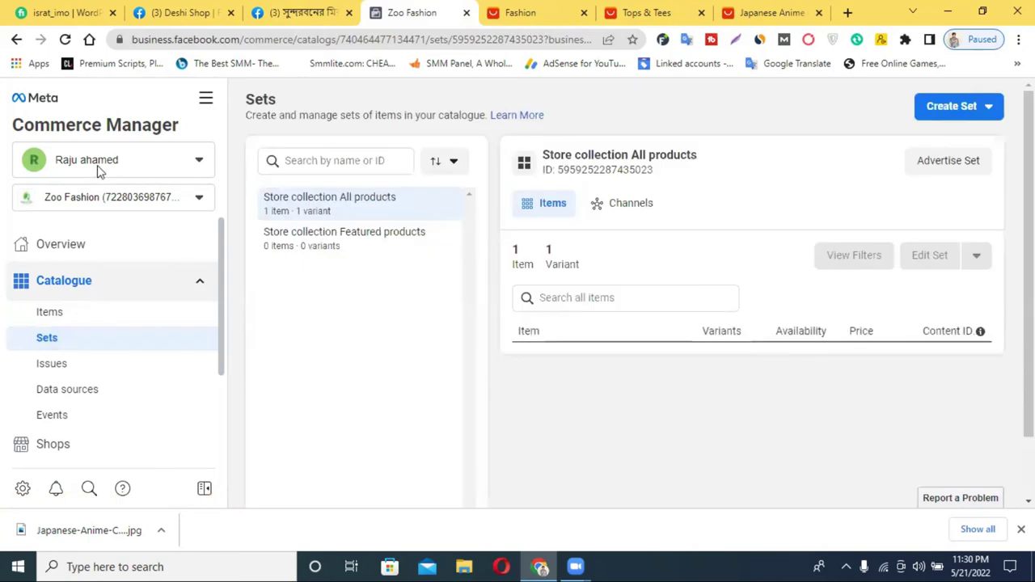
{"action": "left_click", "coordinate": [949, 113]}
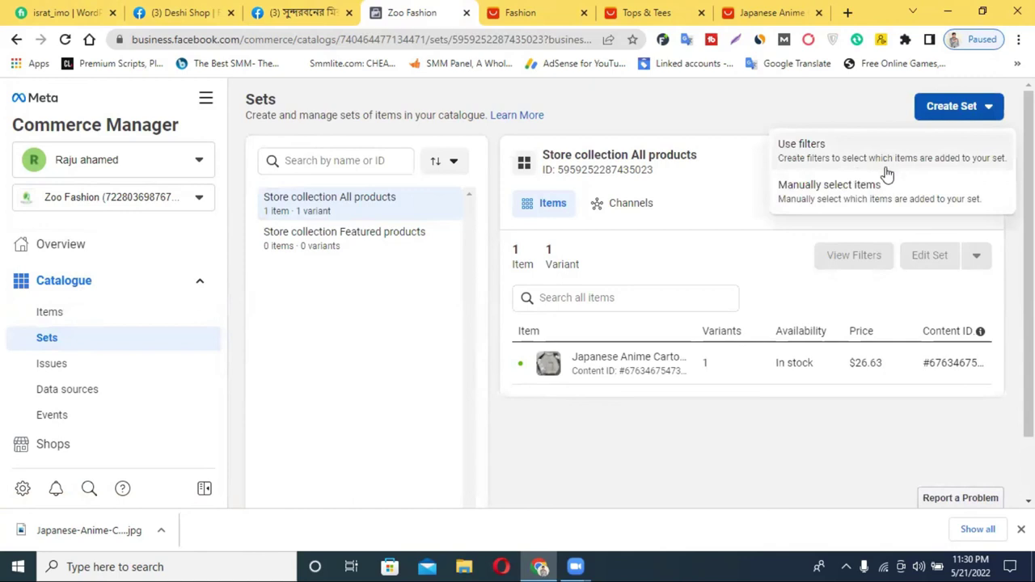
{"action": "left_click", "coordinate": [845, 199]}
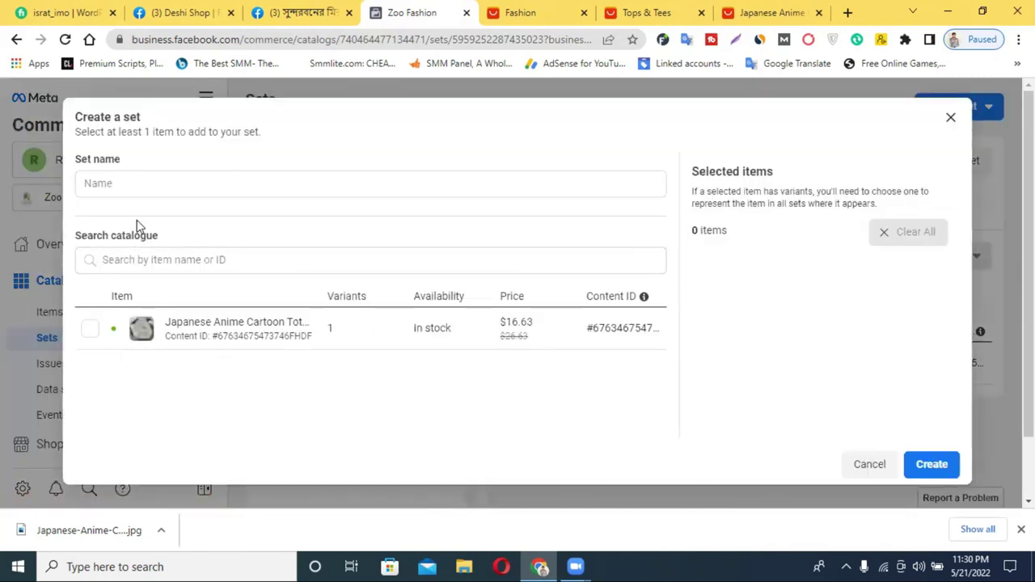
{"action": "left_click", "coordinate": [168, 190]}
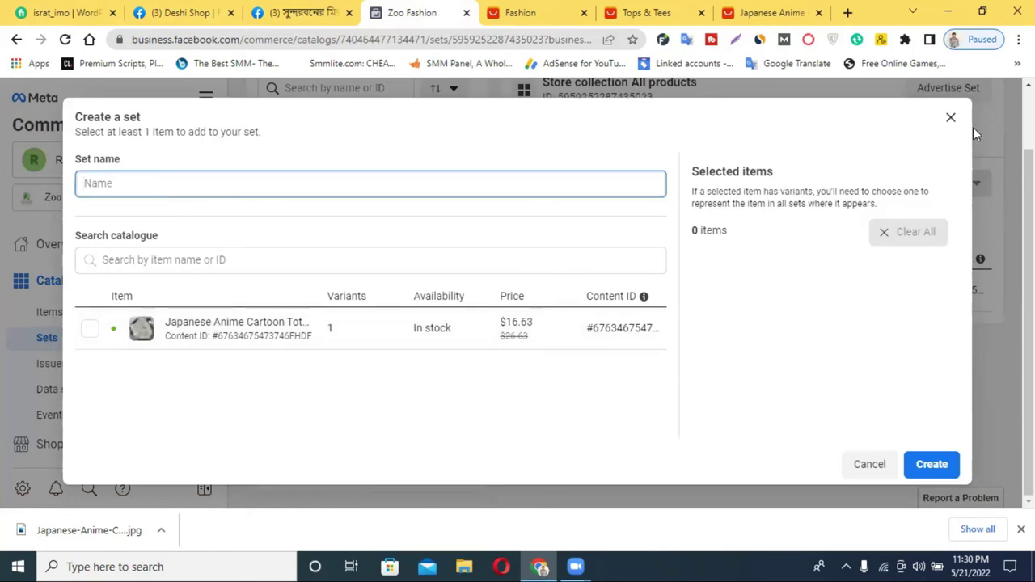
{"action": "left_click", "coordinate": [951, 118]}
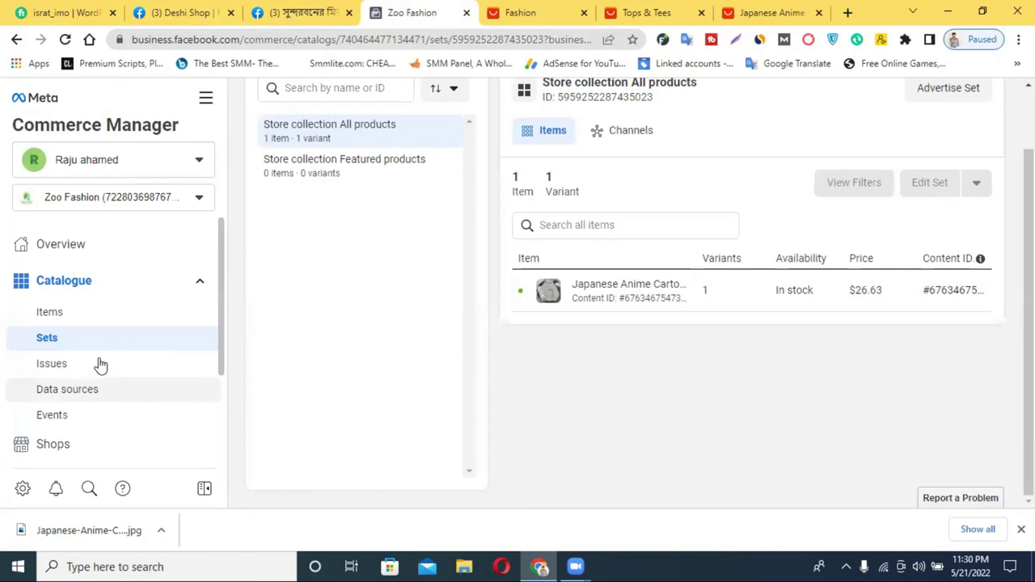
- Start adding multiple items to the catalogue from the item list, using the Manual option
{"action": "left_click", "coordinate": [68, 322]}
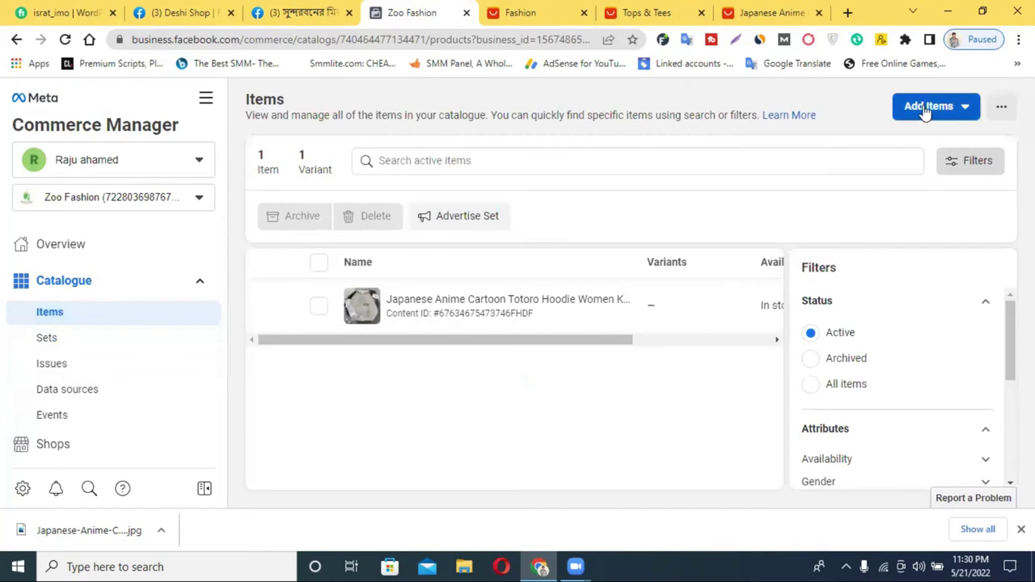
{"action": "scroll", "coordinate": [887, 307], "scroll_direction": "down", "scroll_amount": 5}
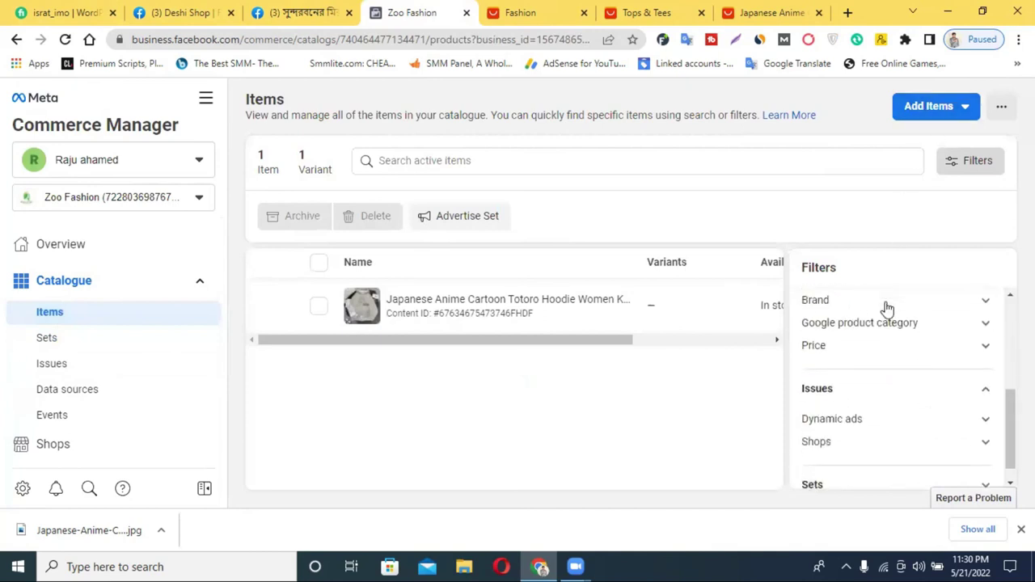
{"action": "left_click", "coordinate": [923, 118]}
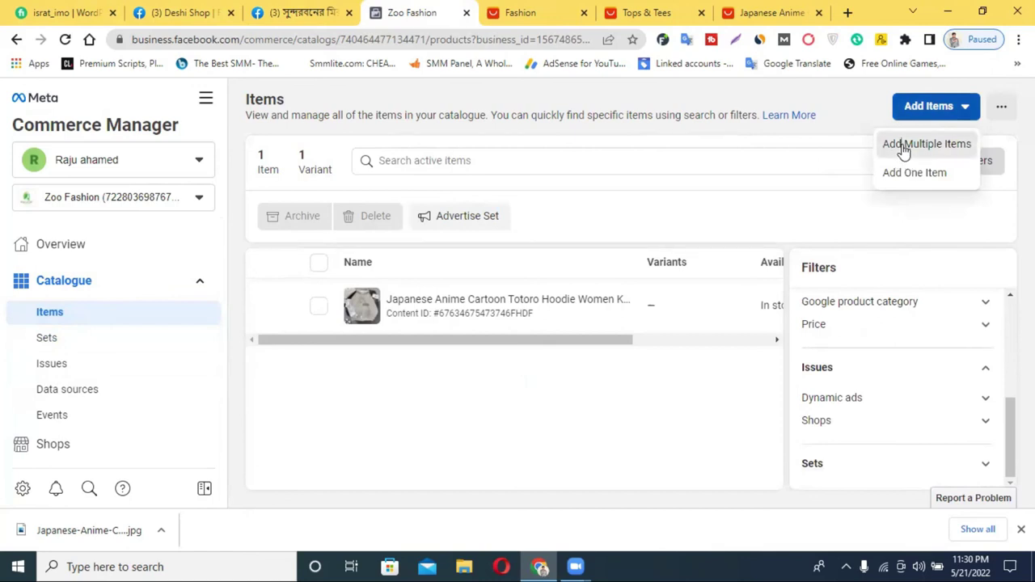
{"action": "left_click", "coordinate": [904, 145]}
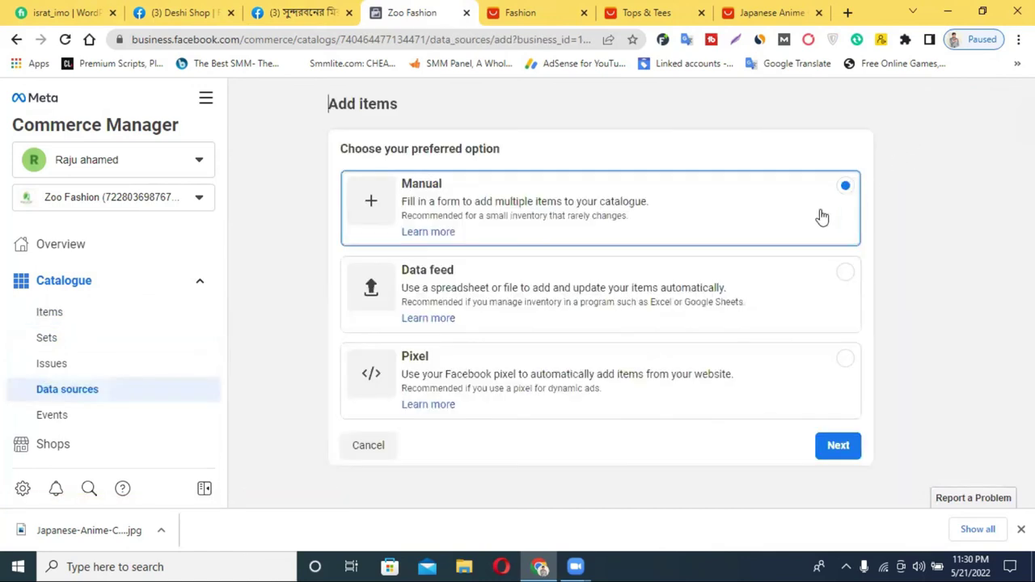
{"action": "left_click", "coordinate": [548, 202]}
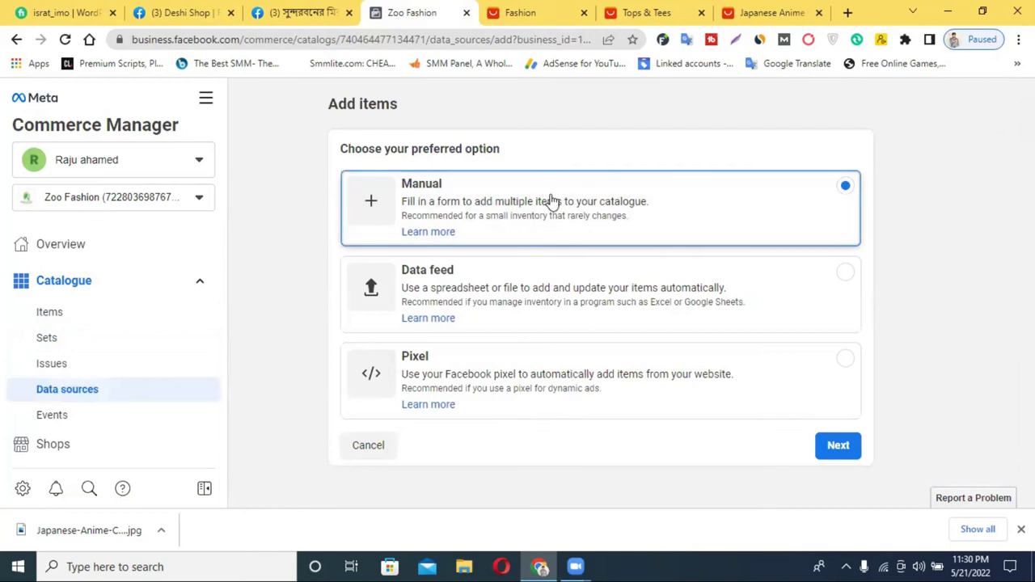
{"action": "left_click", "coordinate": [838, 447]}
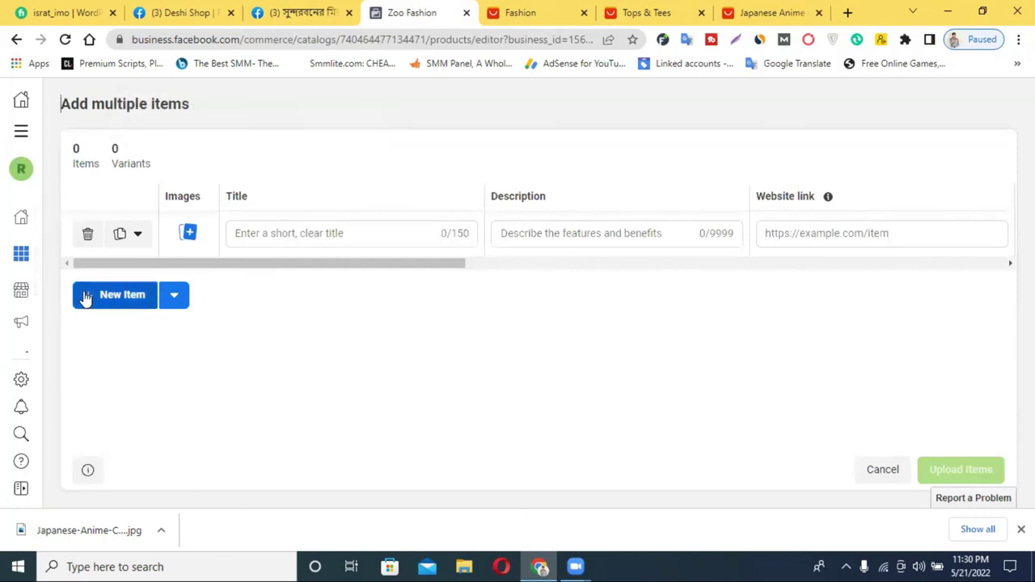
- Add four more blank item rows to the multiple-items form
{"action": "left_click", "coordinate": [114, 301]}
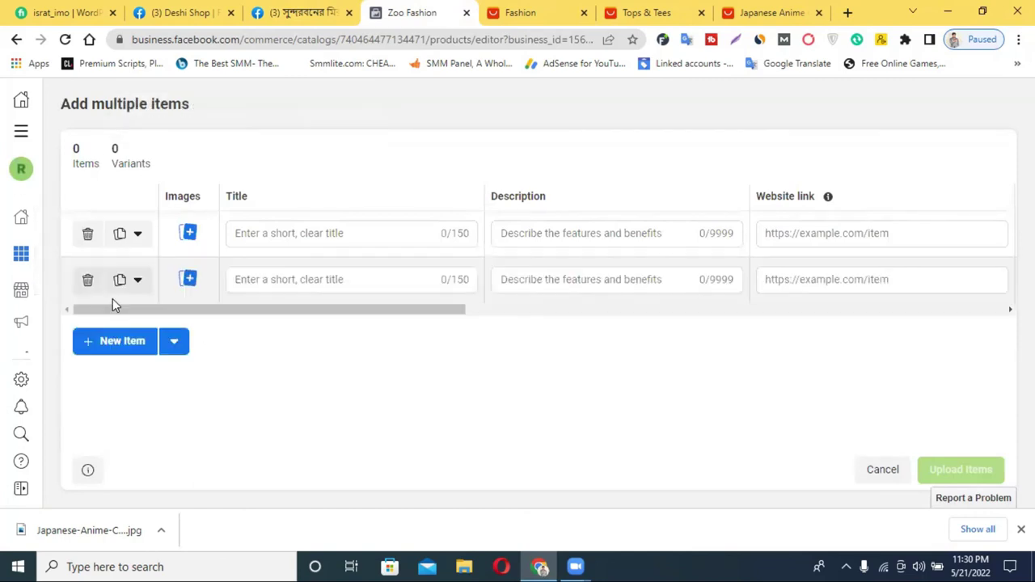
{"action": "left_click", "coordinate": [109, 344]}
{"action": "left_click", "coordinate": [121, 395]}
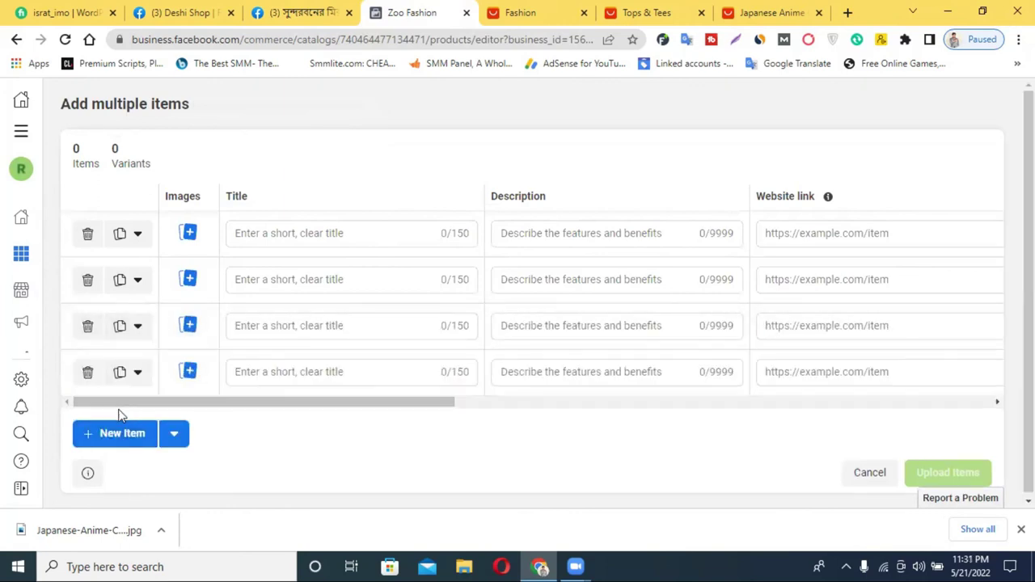
{"action": "left_click", "coordinate": [111, 437]}
- Fill the first item row with title nfhdfhdgfg, description fgfgfgfg and website link gfgfg.com
{"action": "left_click", "coordinate": [313, 233]}
{"action": "type", "text": "nfhdfhdgfg"}
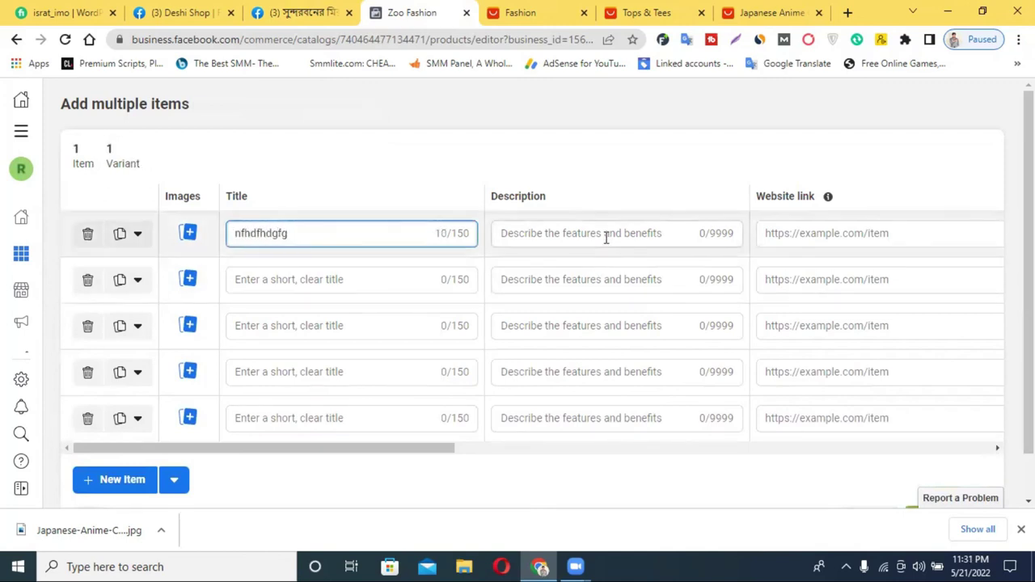
{"action": "left_click", "coordinate": [606, 233]}
{"action": "type", "text": "fgfgfgfg"}
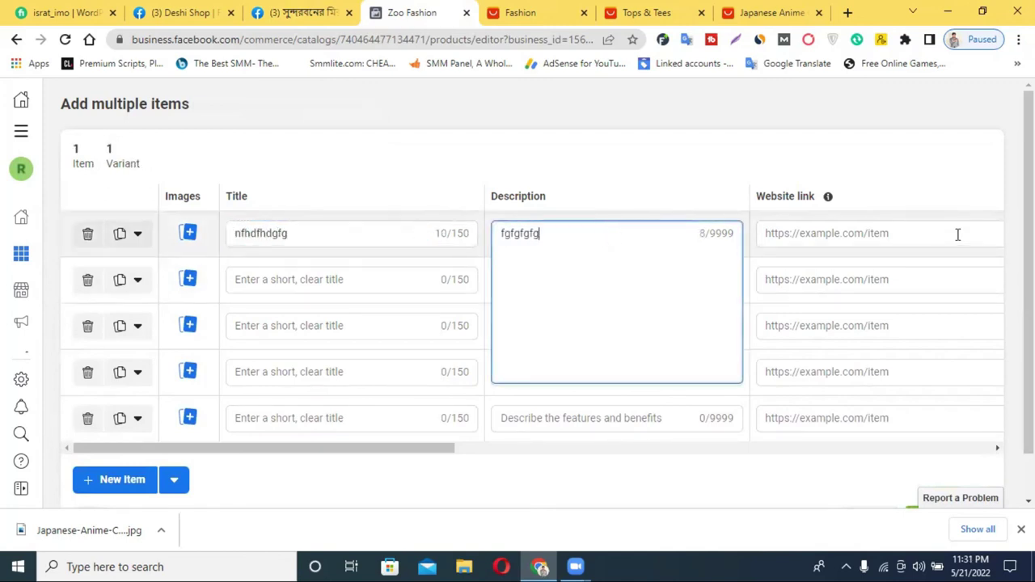
{"action": "left_click", "coordinate": [875, 235]}
{"action": "type", "text": "gfgfg"}
{"action": "left_click_drag", "start_coordinate": [266, 451], "coordinate": [508, 451]}
{"action": "left_click_drag", "start_coordinate": [374, 450], "coordinate": [329, 451]}
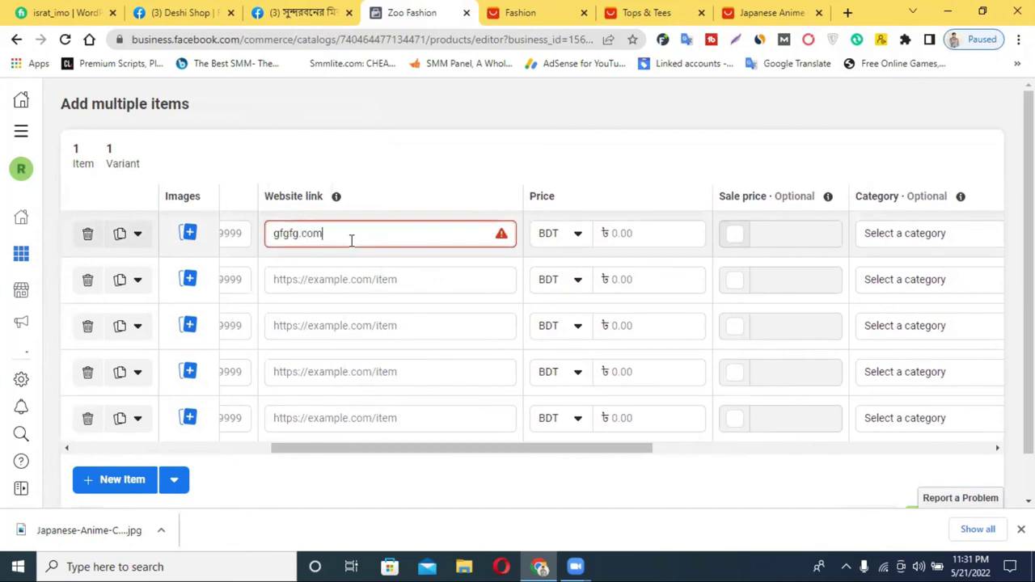
- Look through the remaining item columns, from price, sale price and category to condition, status, availability, brand and content ID
{"action": "left_click_drag", "start_coordinate": [576, 450], "coordinate": [668, 451]}
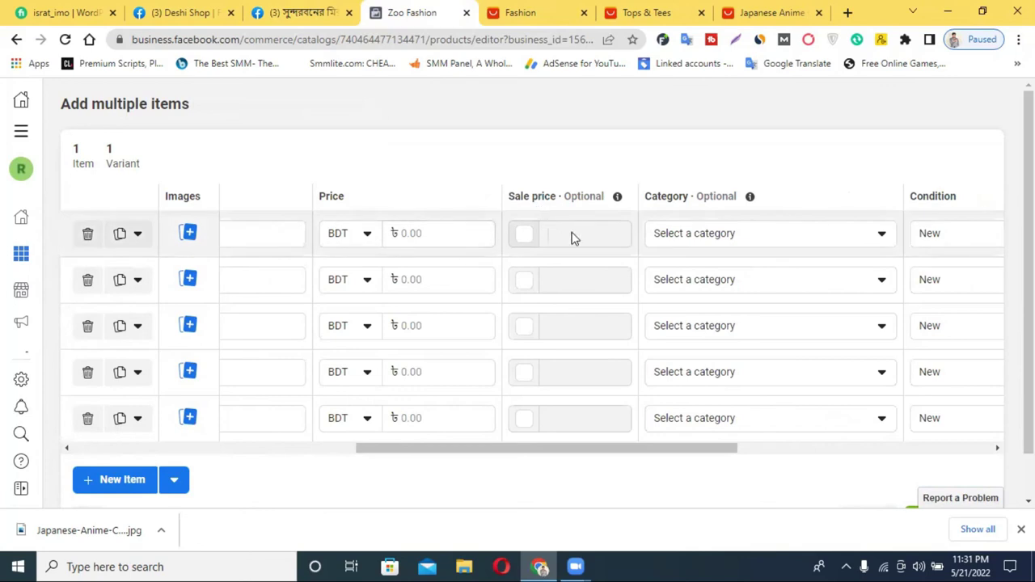
{"action": "left_click", "coordinate": [742, 239]}
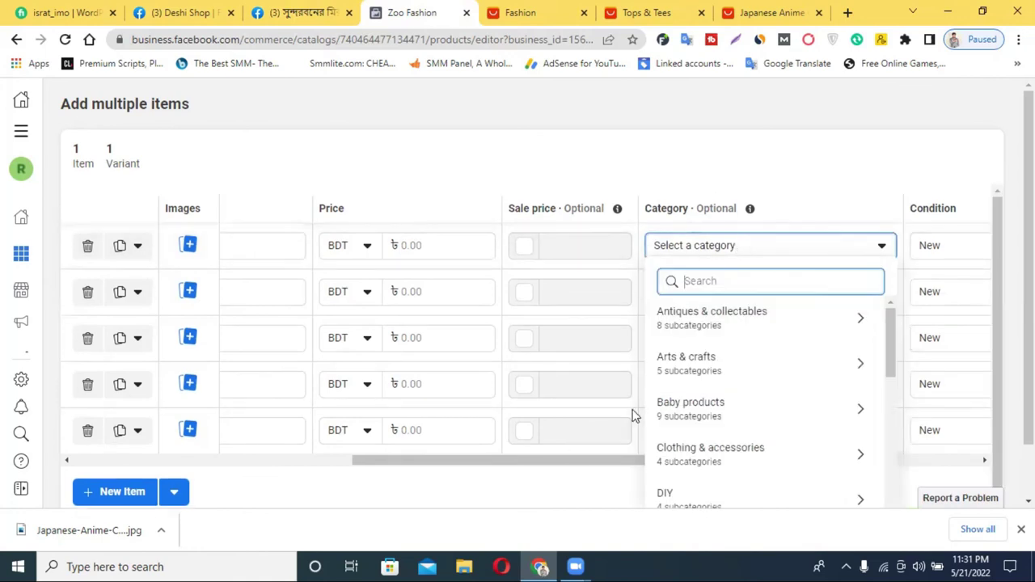
{"action": "left_click", "coordinate": [576, 467]}
{"action": "left_click_drag", "start_coordinate": [596, 451], "coordinate": [739, 453]}
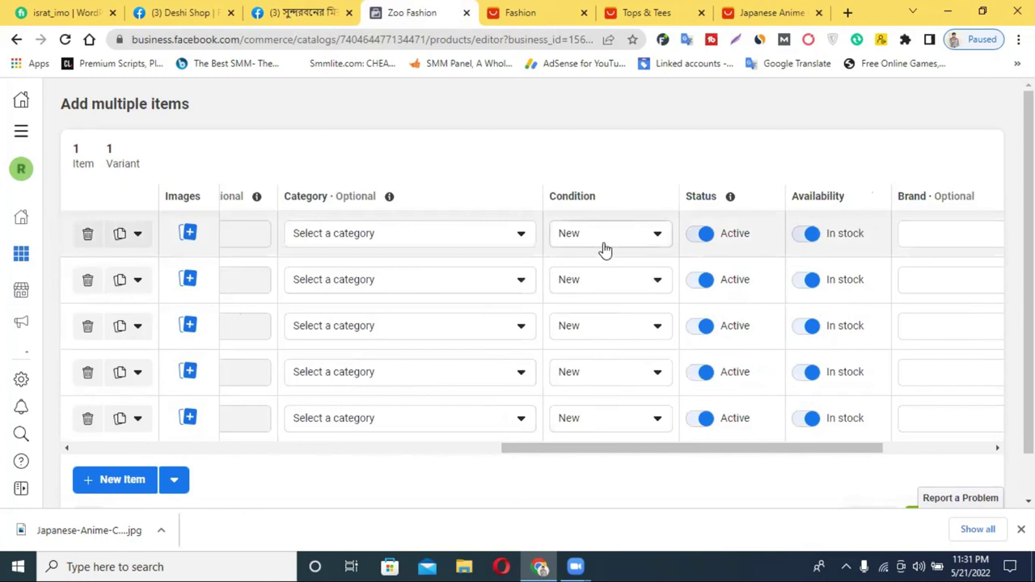
{"action": "left_click_drag", "start_coordinate": [704, 454], "coordinate": [845, 447]}
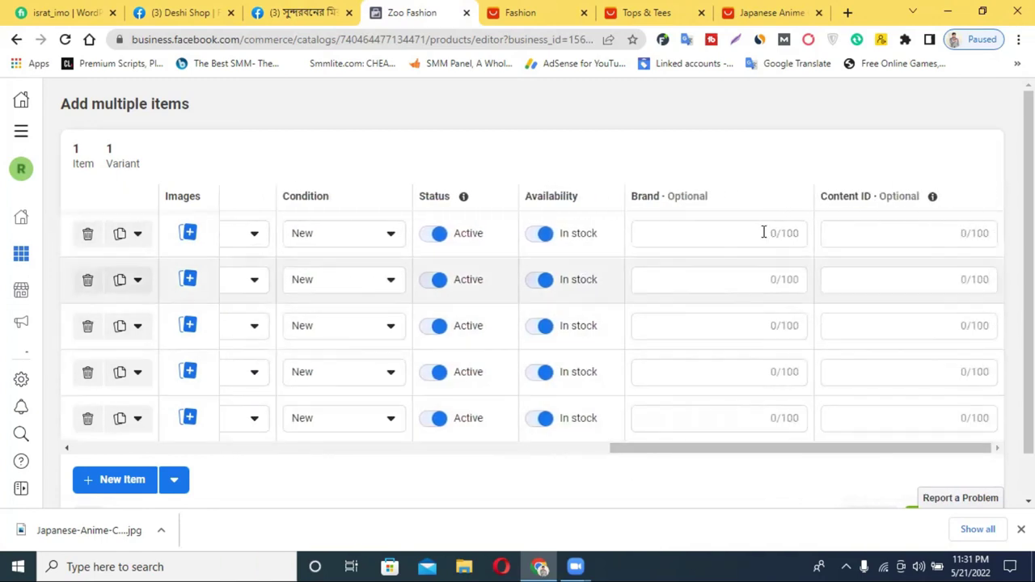
{"action": "left_click_drag", "start_coordinate": [707, 455], "coordinate": [123, 420]}
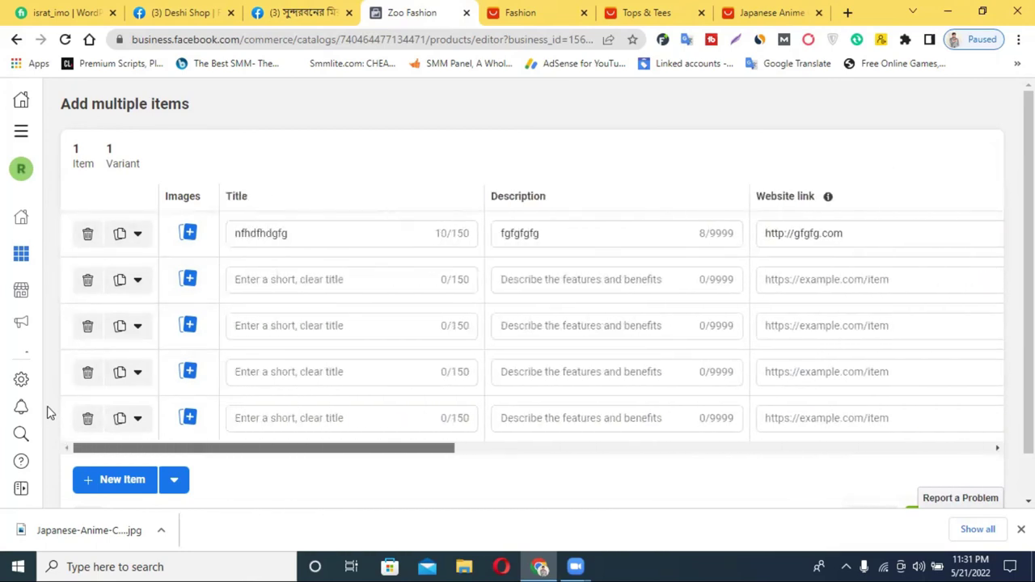